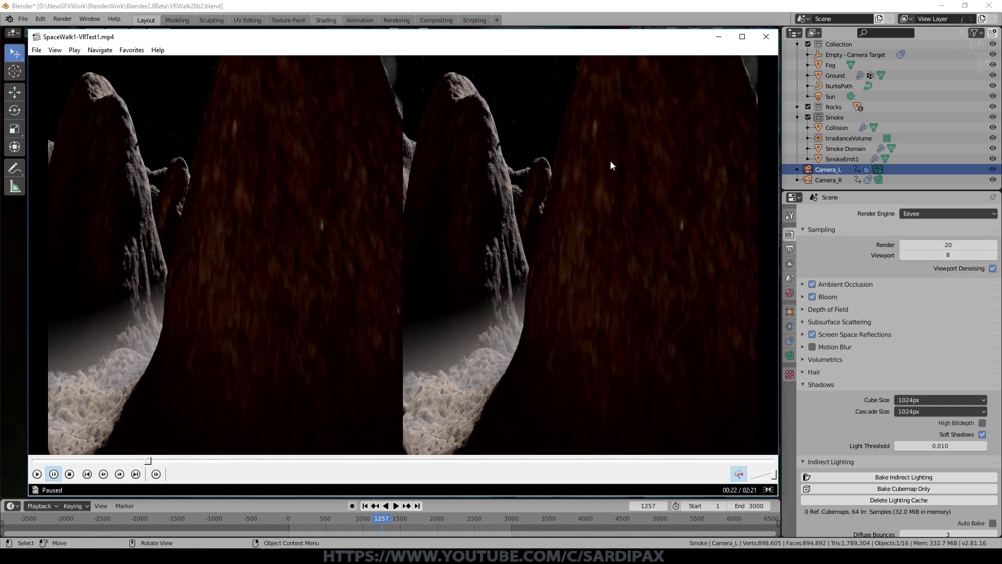
Hide Camera_R in the viewport and select Camera_L
click(690, 158)
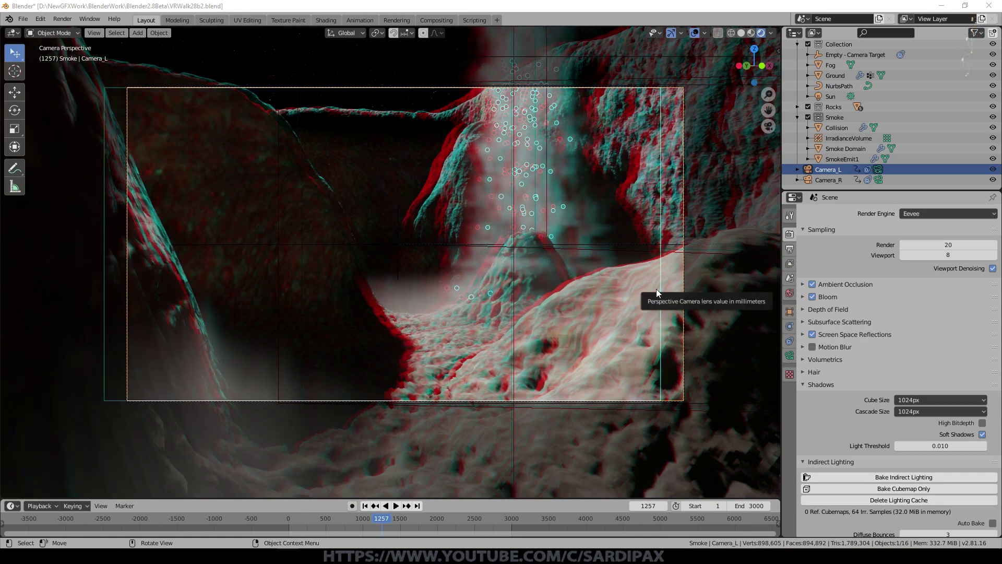
click(827, 179)
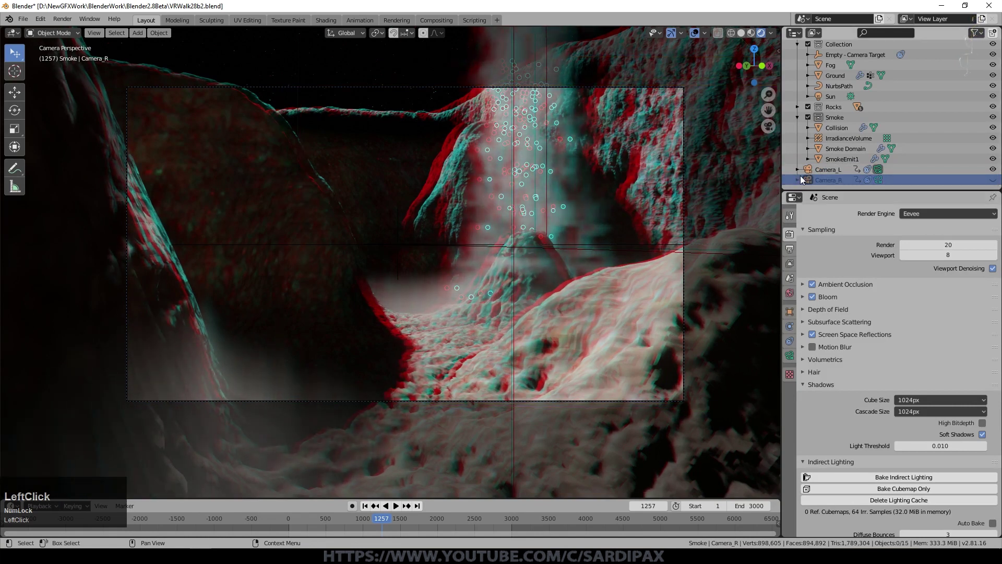
click(818, 169)
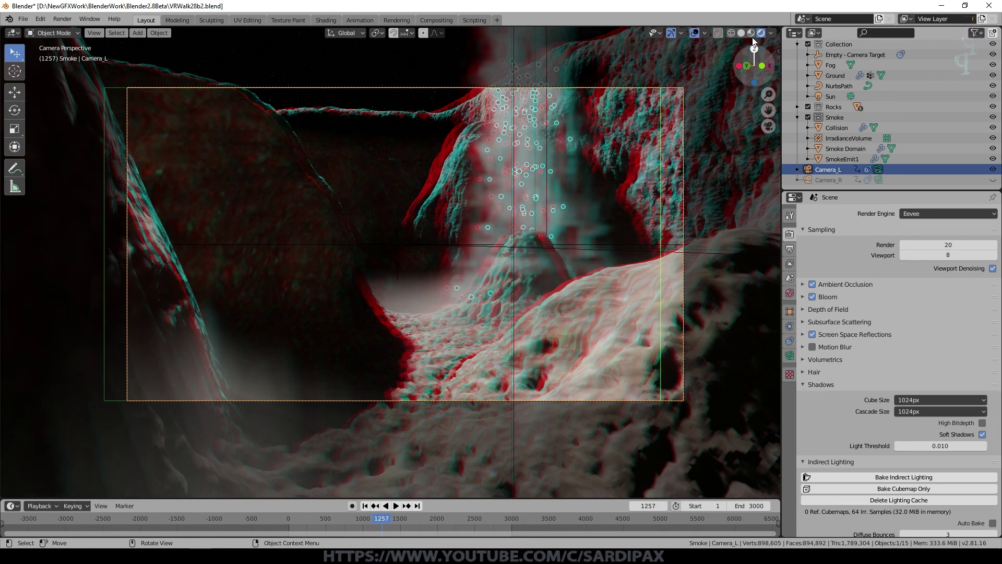
Examine the rocky canyon scene, the camera path and the smoke around Camera_L from several angles and distances
middle_drag(616, 199, 626, 243)
scroll(549, 220, down, 15)
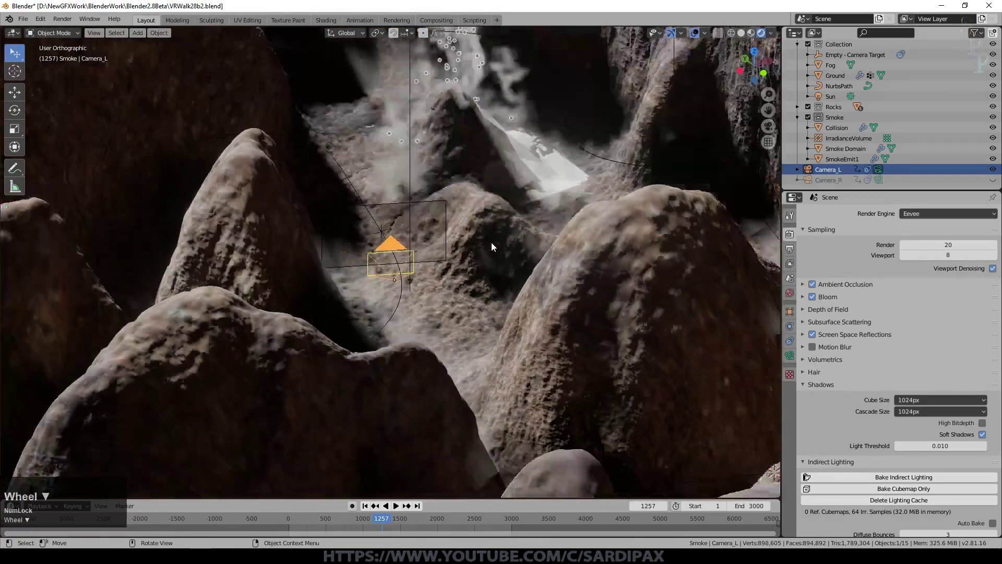
middle_drag(490, 243, 376, 292)
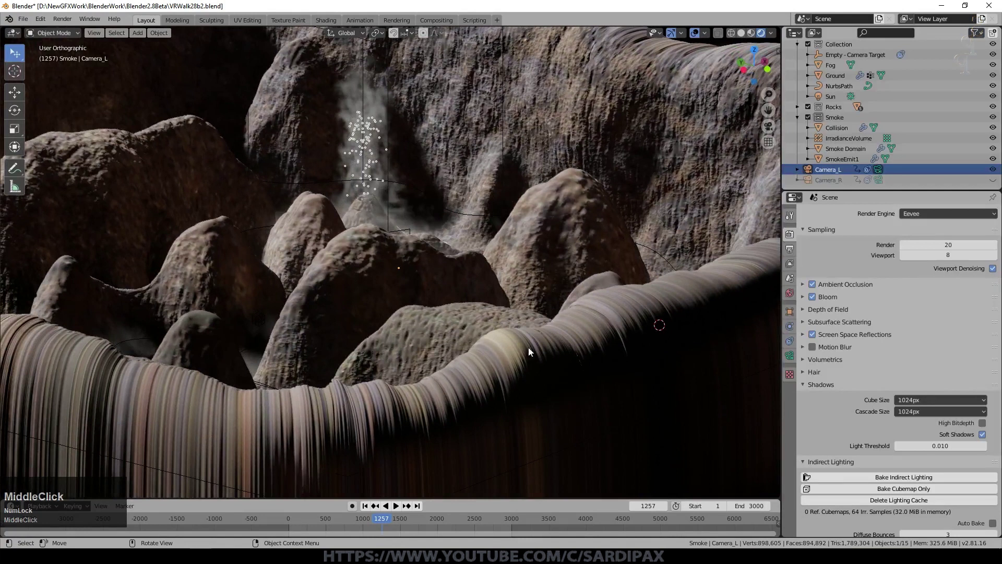
scroll(221, 267, up, 2)
scroll(221, 266, down, 6)
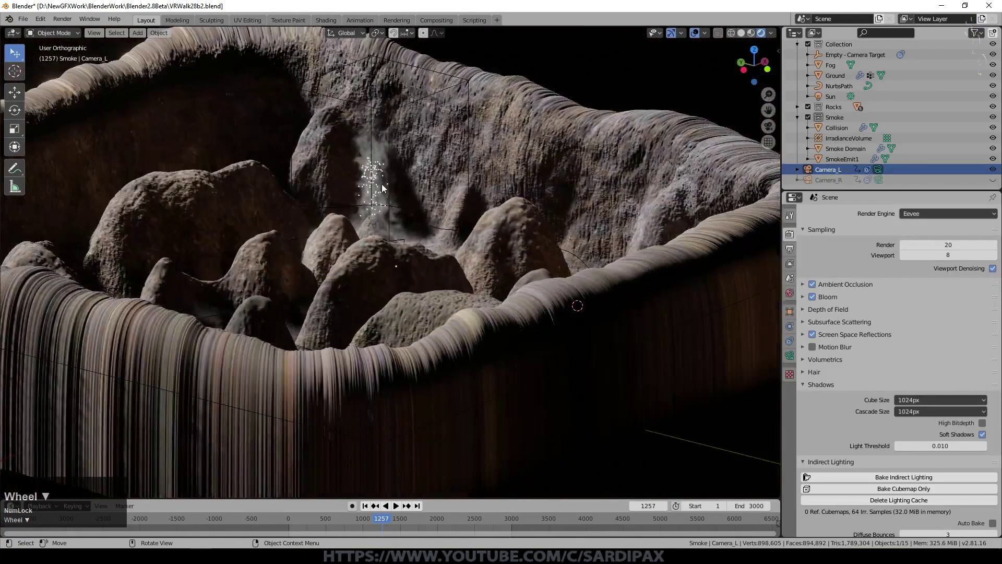
middle_drag(526, 150, 487, 178)
scroll(487, 178, up, 3)
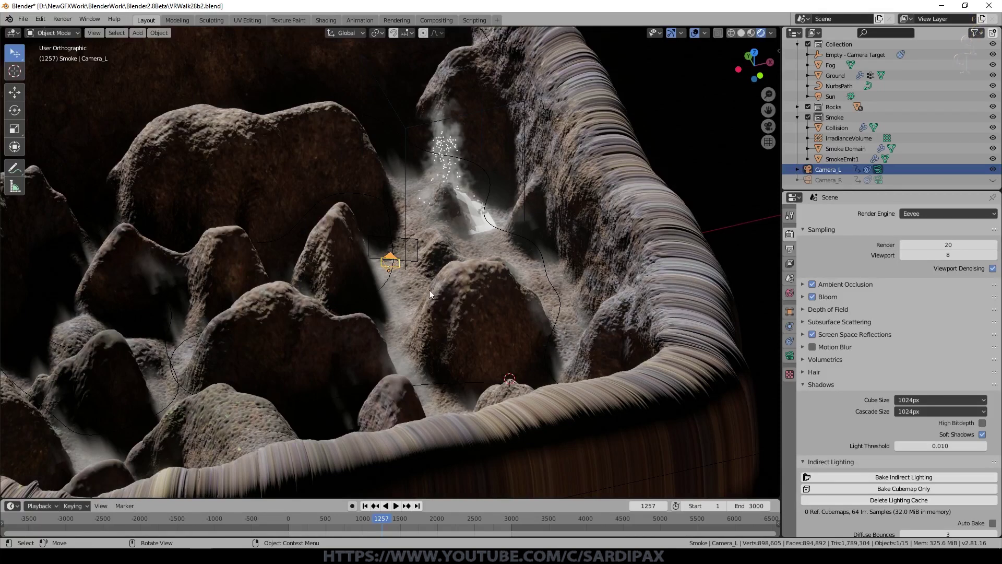
scroll(450, 309, up, 1)
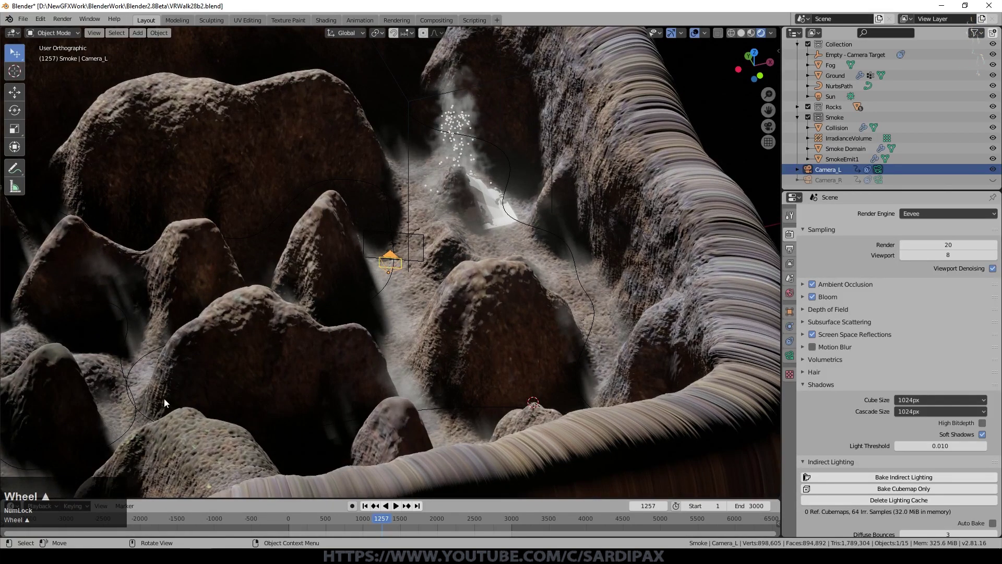
scroll(418, 300, down, 4)
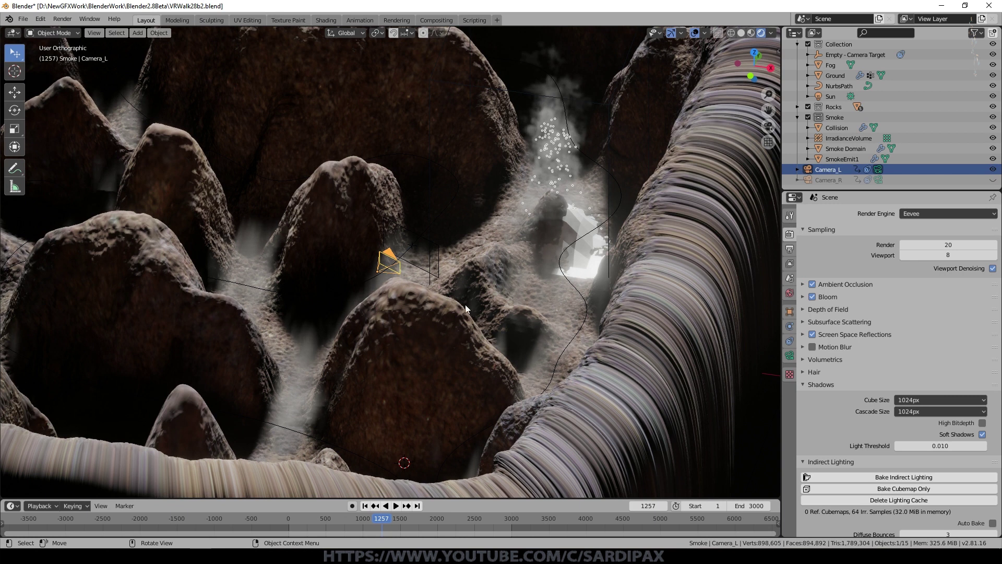
middle_drag(475, 315, 500, 296)
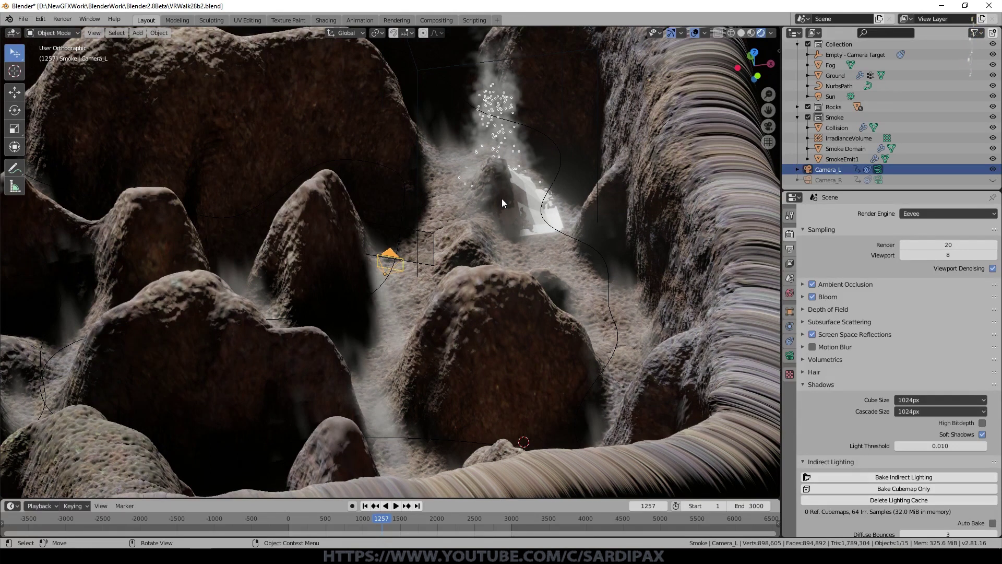
scroll(502, 198, down, 4)
middle_drag(459, 238, 426, 255)
click(390, 261)
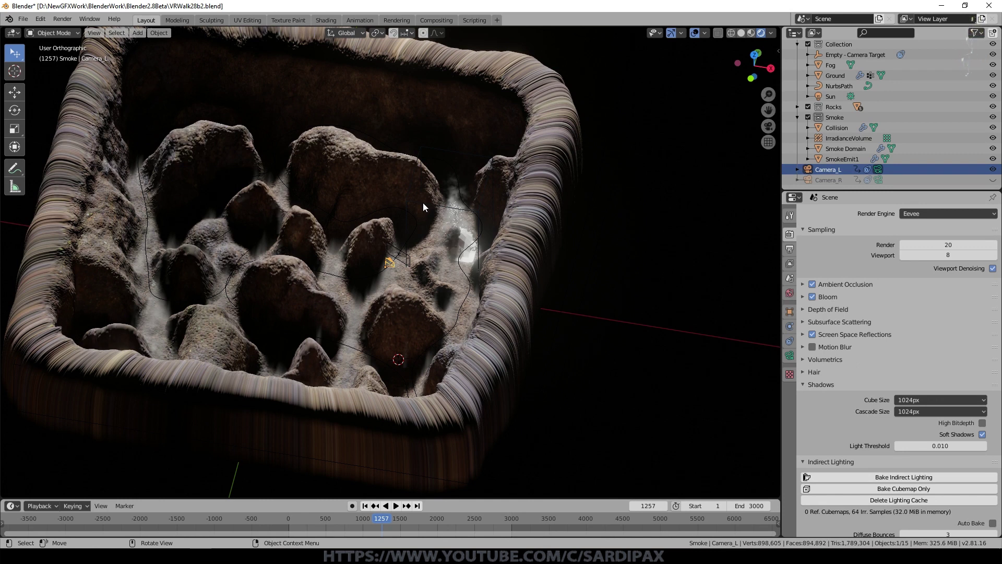
Start a new General file in place of the canyon scene
click(23, 19)
mouse_move(31, 34)
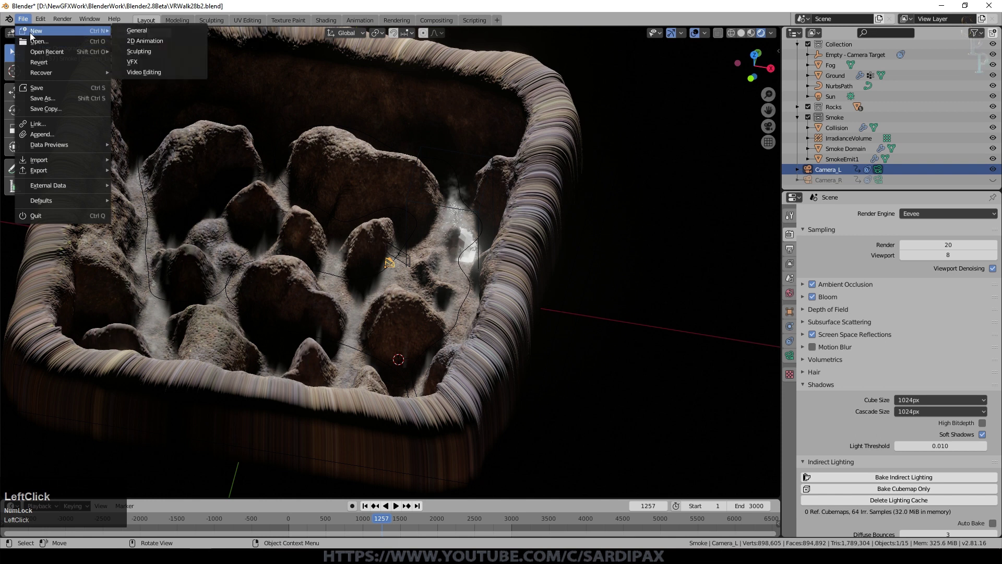
click(137, 31)
click(524, 293)
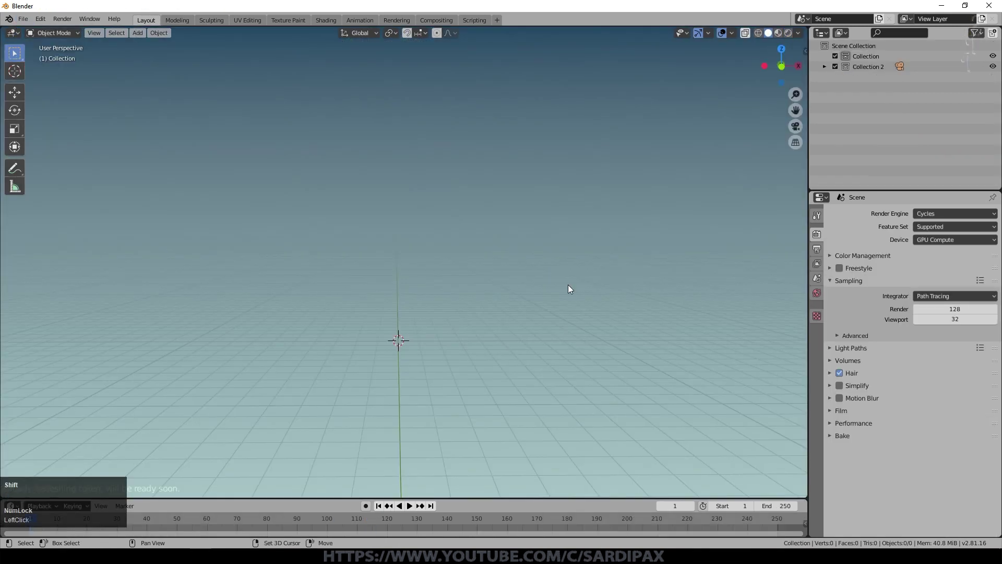
Add a plane at the origin and scale it up to about three times its size as a floor
key(shift+a)
mouse_move(568, 284)
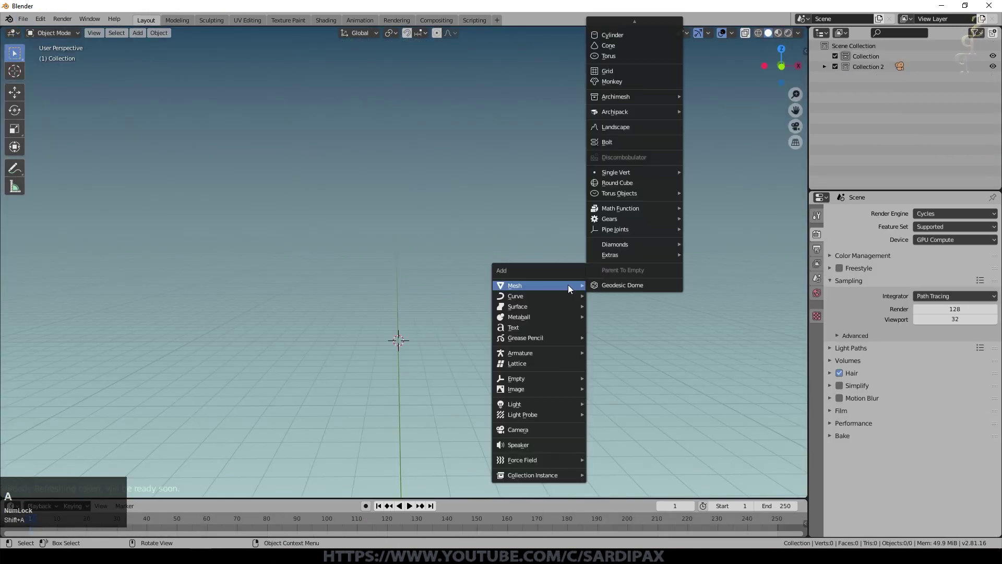
click(626, 24)
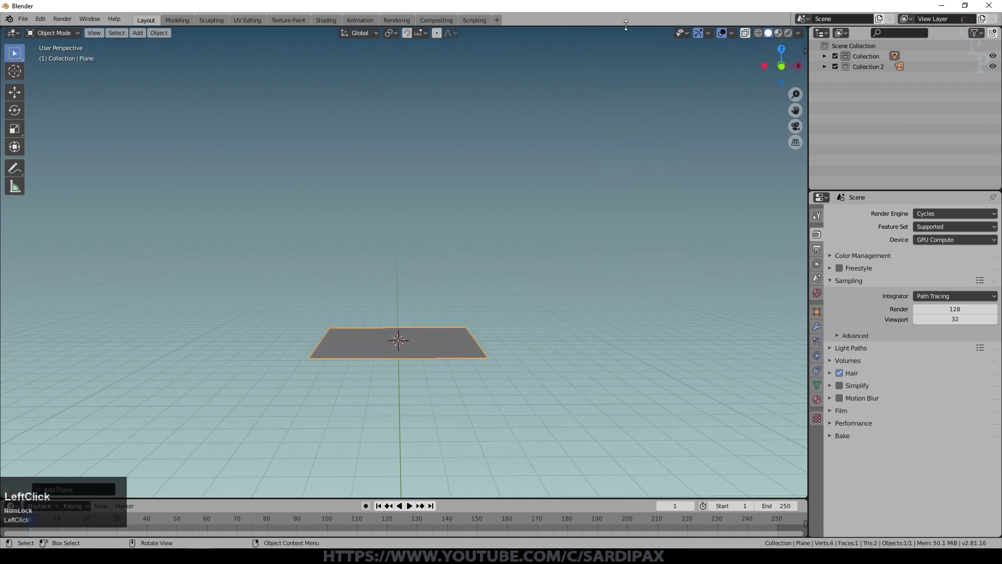
key(s)
click(179, 357)
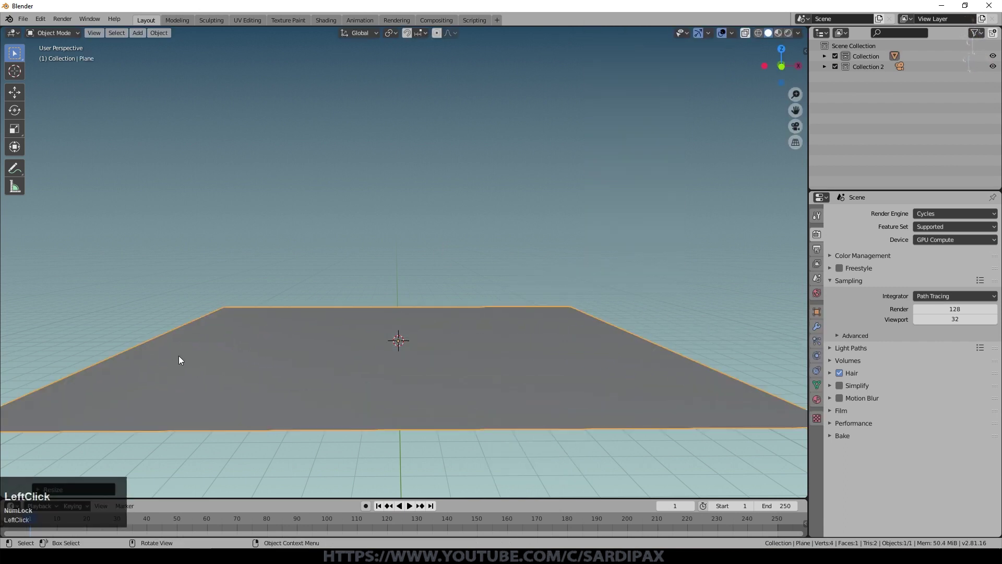
Add a cube, scale it to about half its size and place it near the plane's back-left corner
key(KP_5)
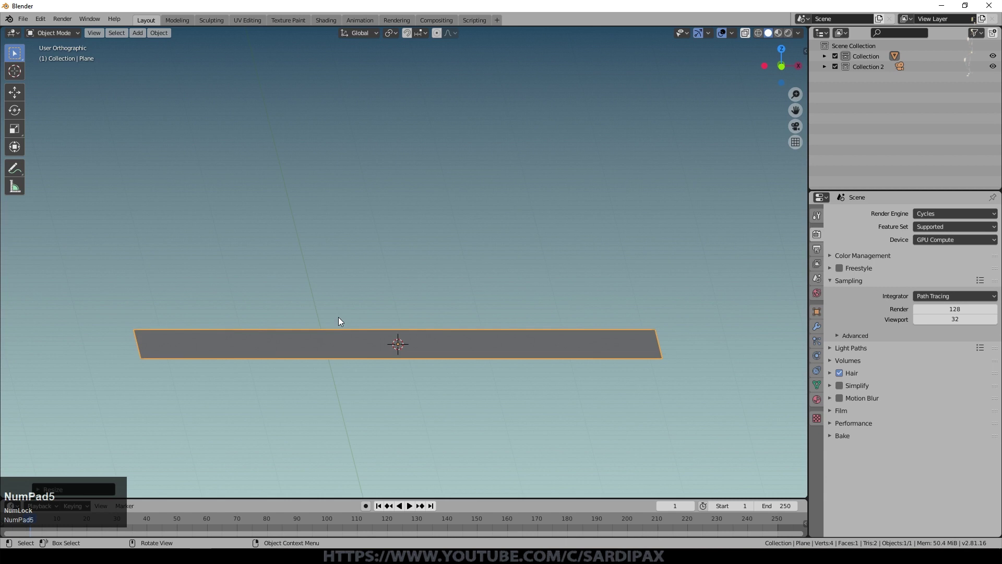
middle_drag(519, 255, 483, 269)
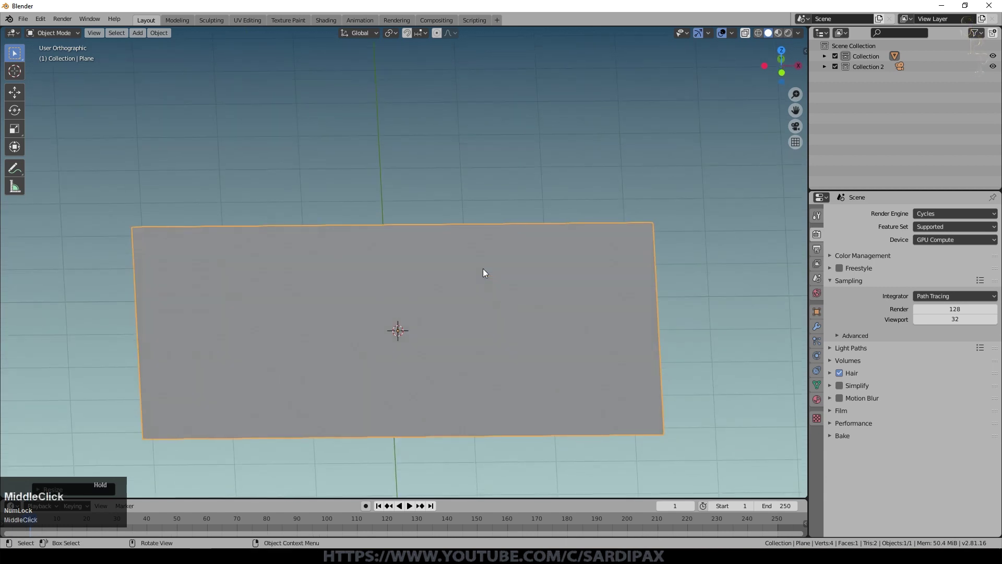
key(shift+a)
mouse_move(547, 261)
click(580, 269)
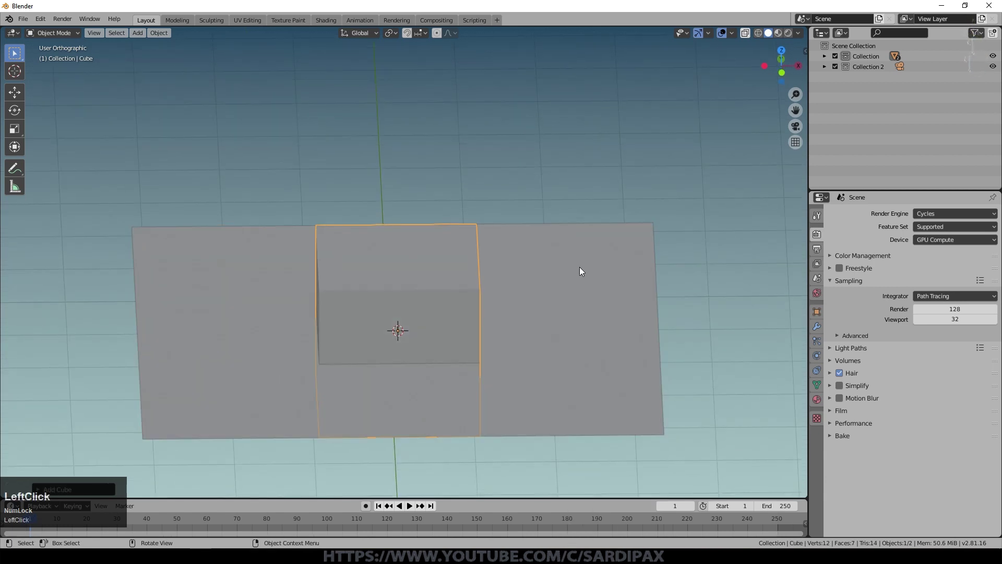
key(s)
click(493, 285)
key(g)
click(375, 259)
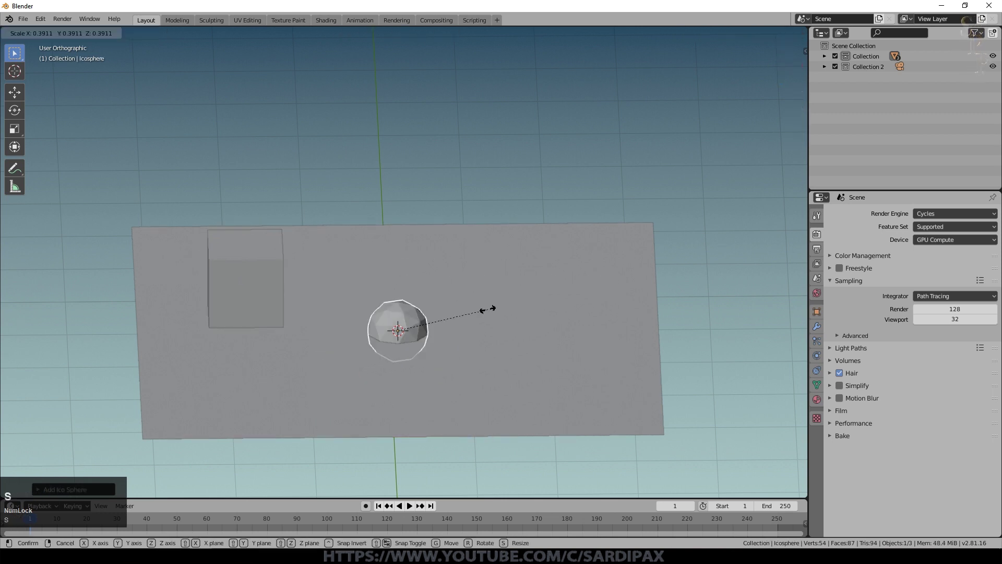
Add a scaled-down ico sphere at the plane's back right and a scaled-down cylinder at its front right
click(486, 315)
key(KP_7)
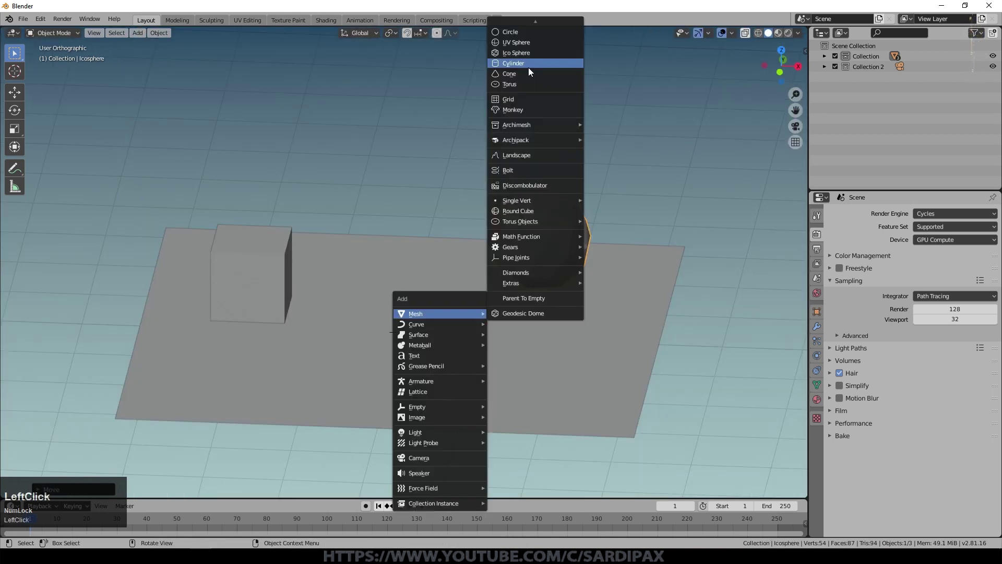
click(528, 67)
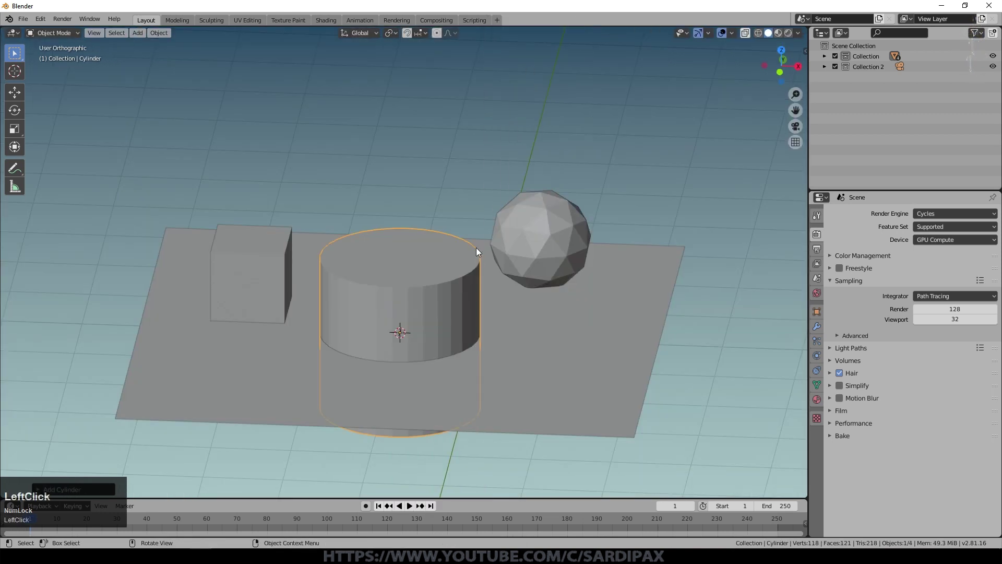
key(s)
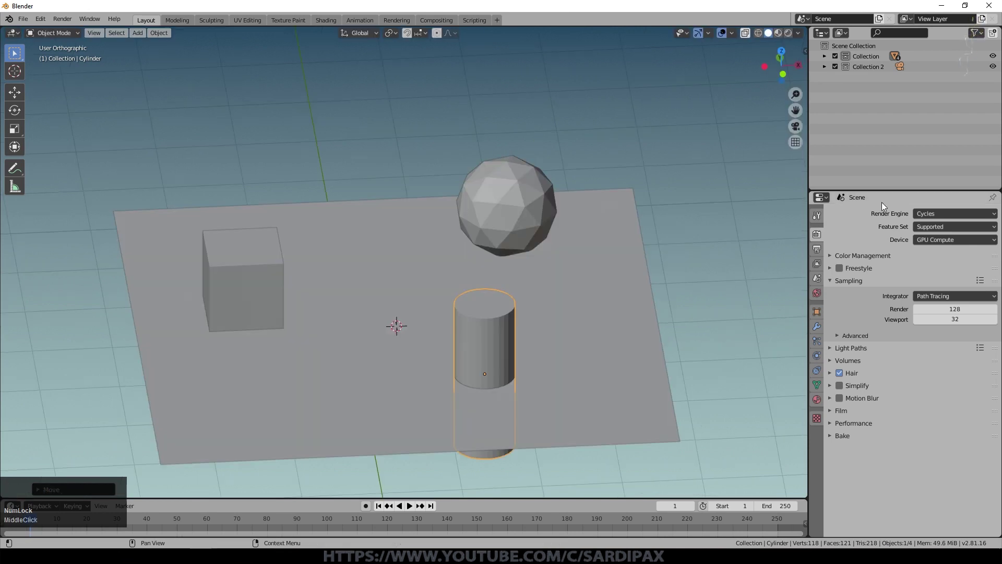
Create a new material for the cylinder with a saturated blue base color
click(816, 399)
click(886, 248)
scroll(876, 266, up, 1)
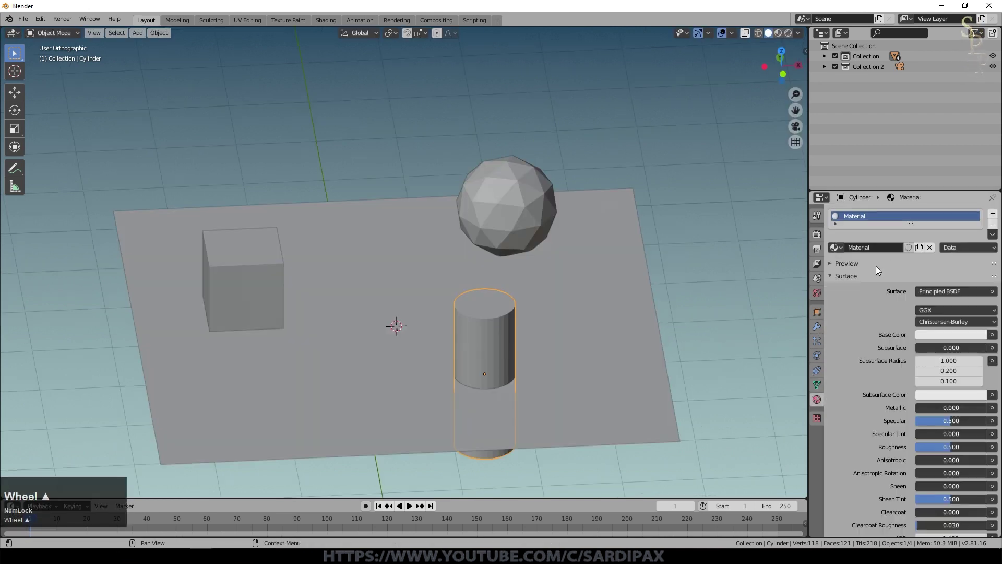
click(947, 215)
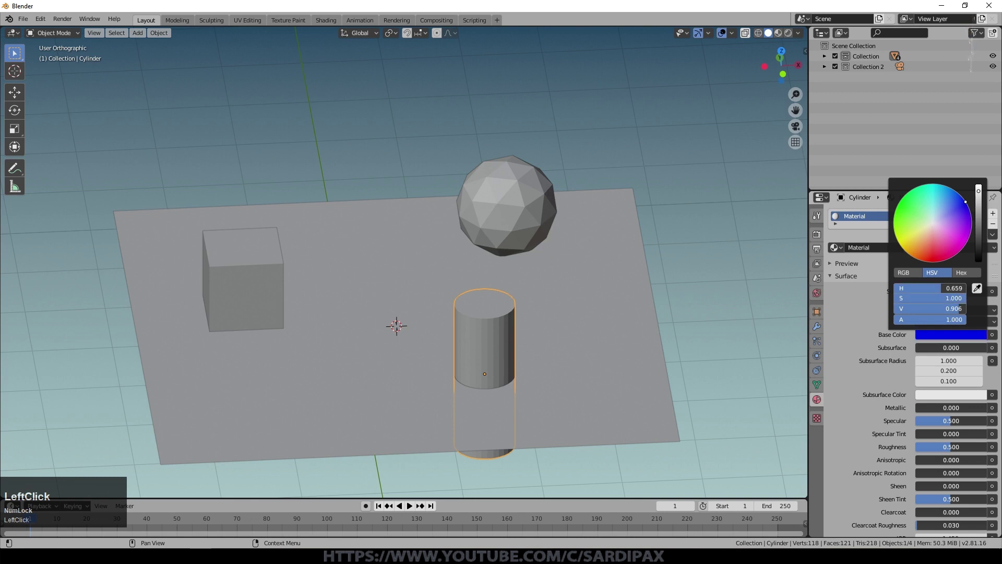
Set the cylinder's viewport display color to blue and give the sphere green, the cube orange and the plane pink materials with matching display colors
scroll(872, 399, down, 7)
scroll(864, 381, up, 1)
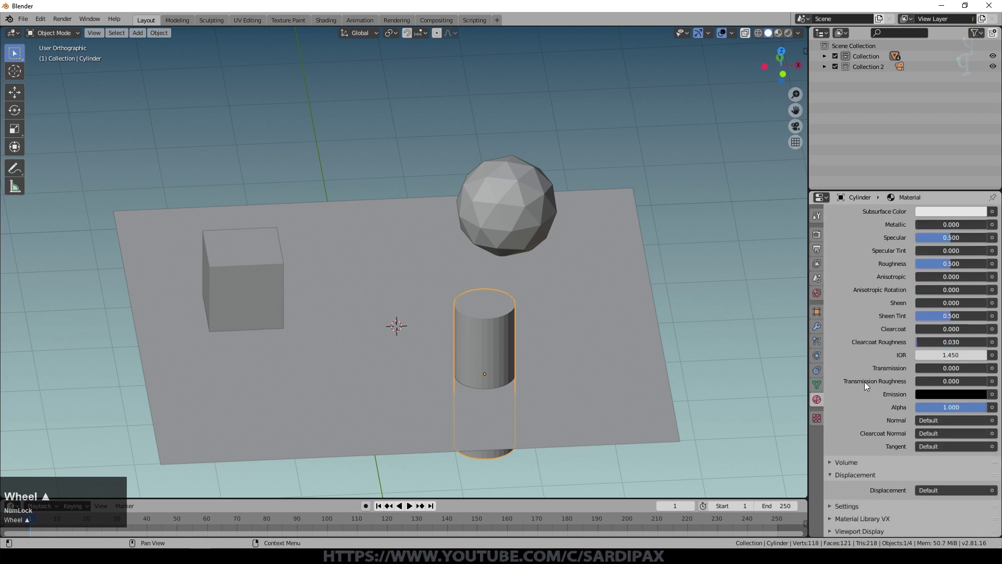
click(844, 529)
scroll(882, 485, down, 4)
click(920, 463)
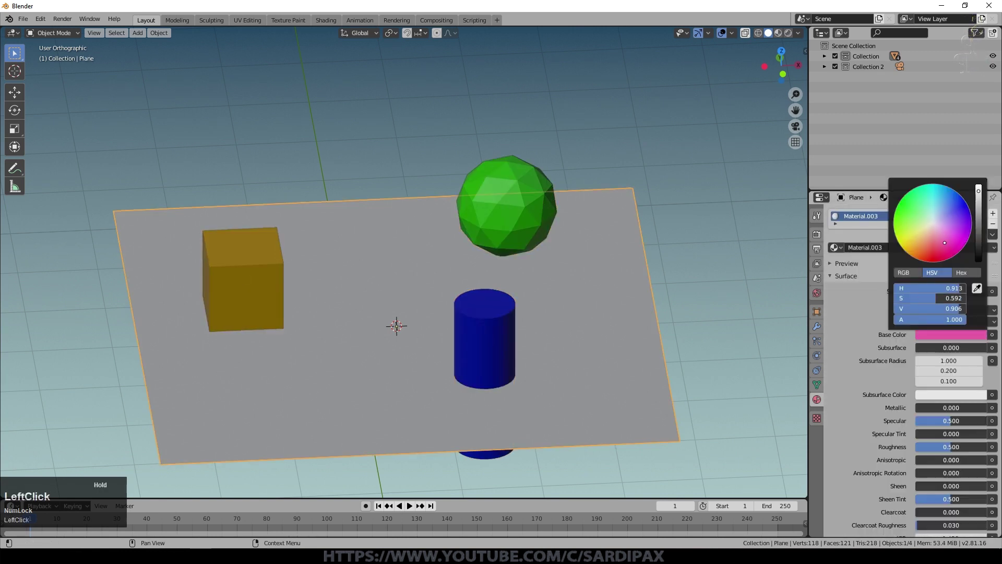
scroll(916, 380, down, 6)
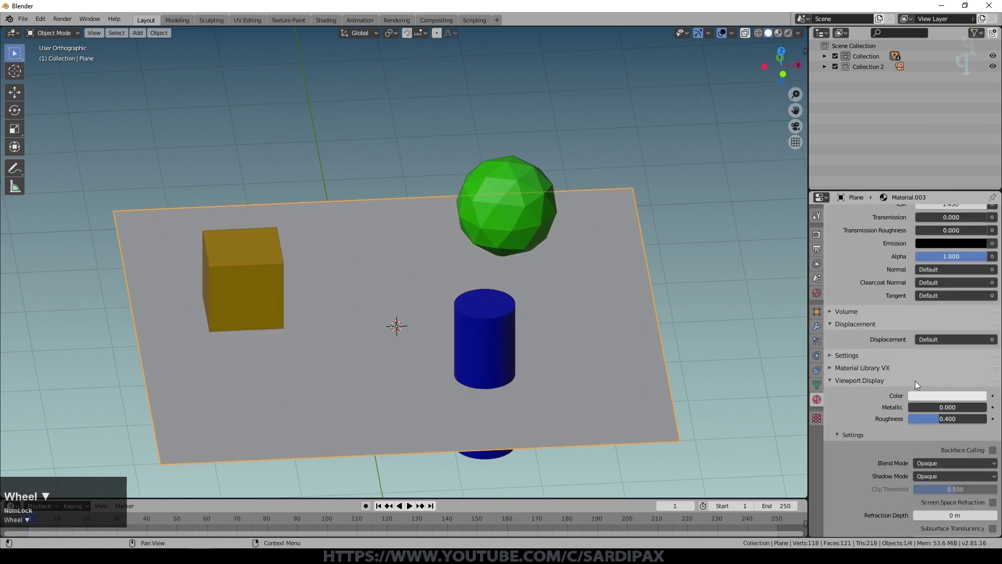
Add a sun light, raise it above the plane and angle it across the objects
key(shift+a)
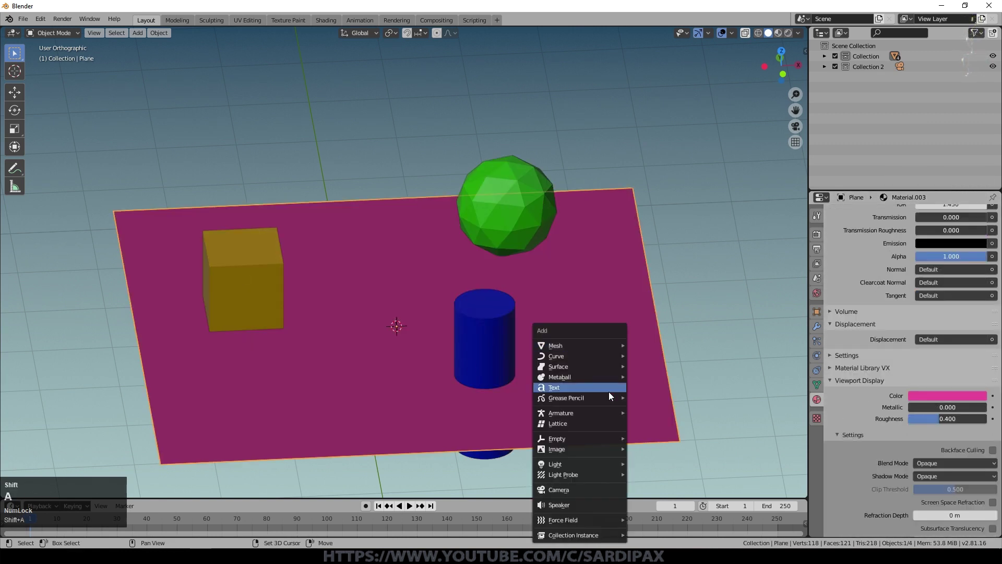
mouse_move(594, 464)
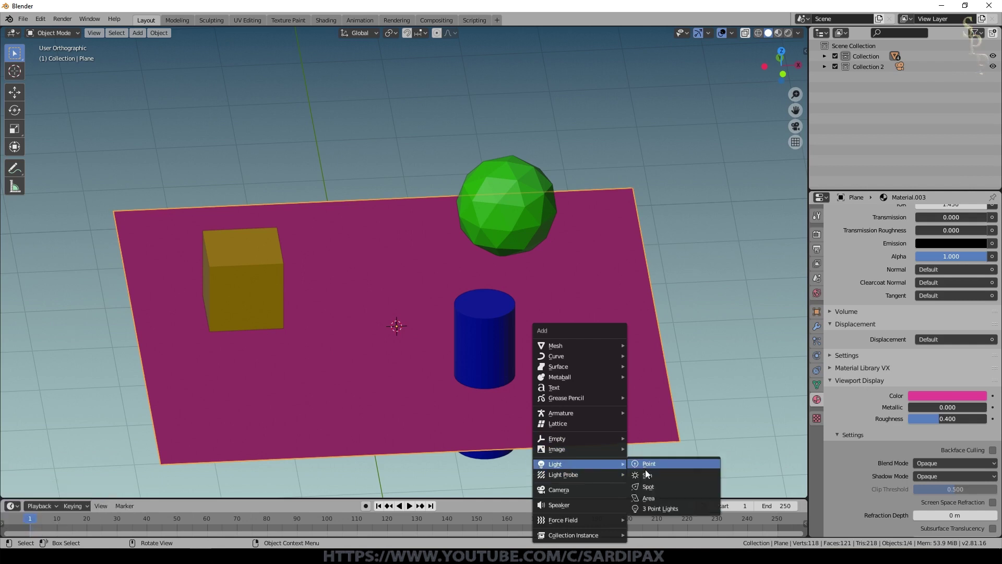
click(649, 476)
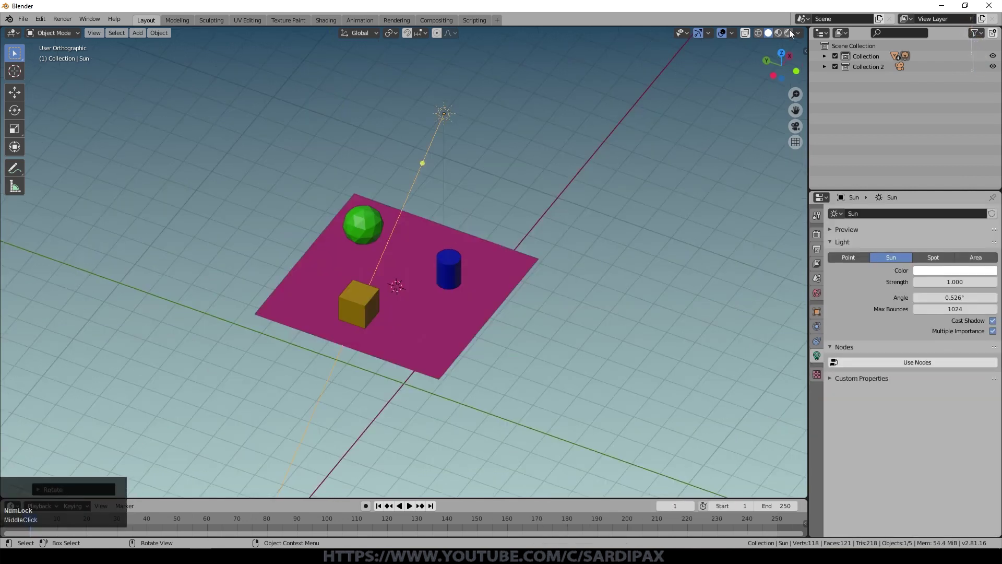
Switch the viewport to rendered shading and inspect the shadows cast by the sphere, cube and cylinder
click(788, 32)
scroll(542, 266, up, 5)
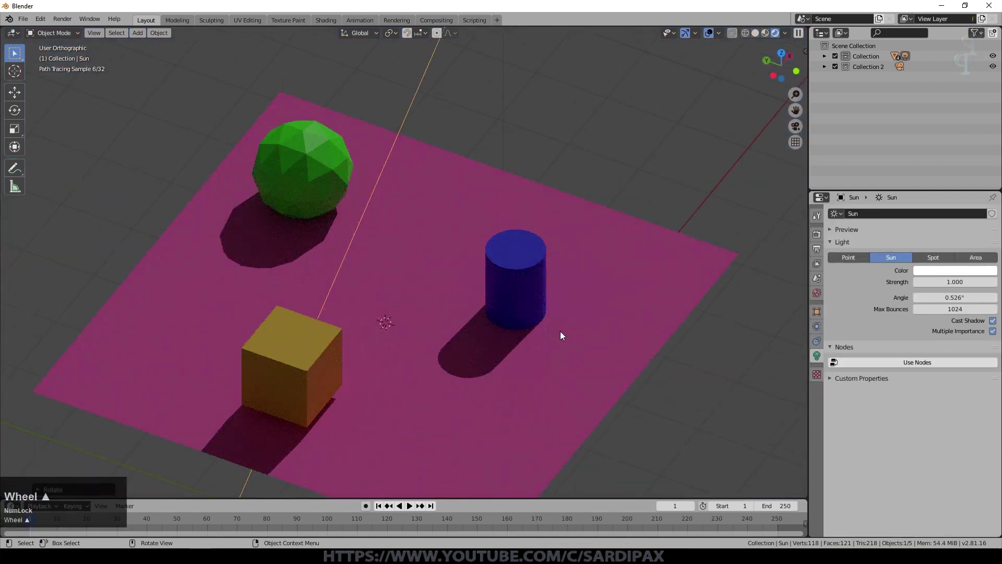
middle_drag(559, 331, 496, 316)
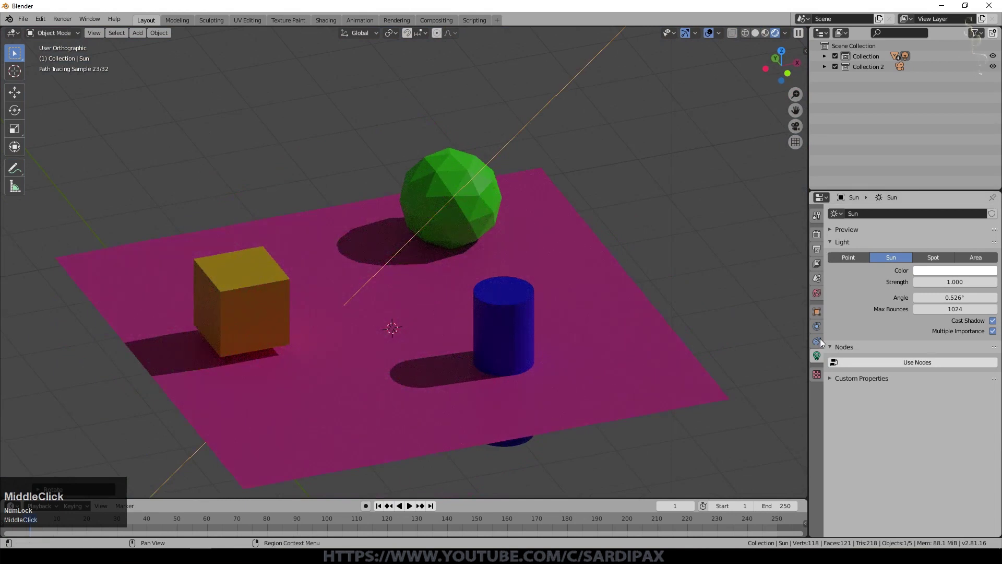
Set the world background color to black
click(817, 293)
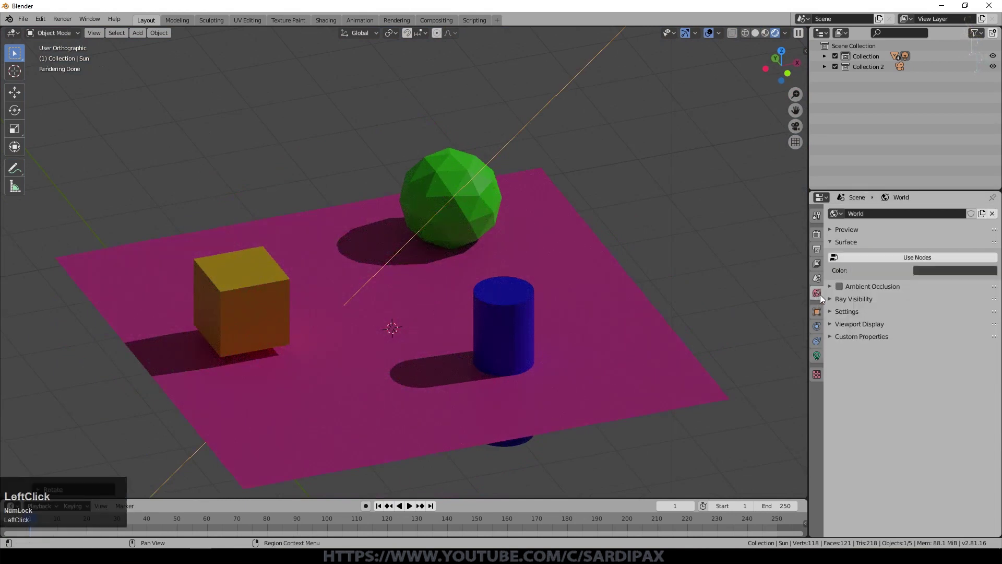
click(947, 270)
drag(988, 191, 987, 218)
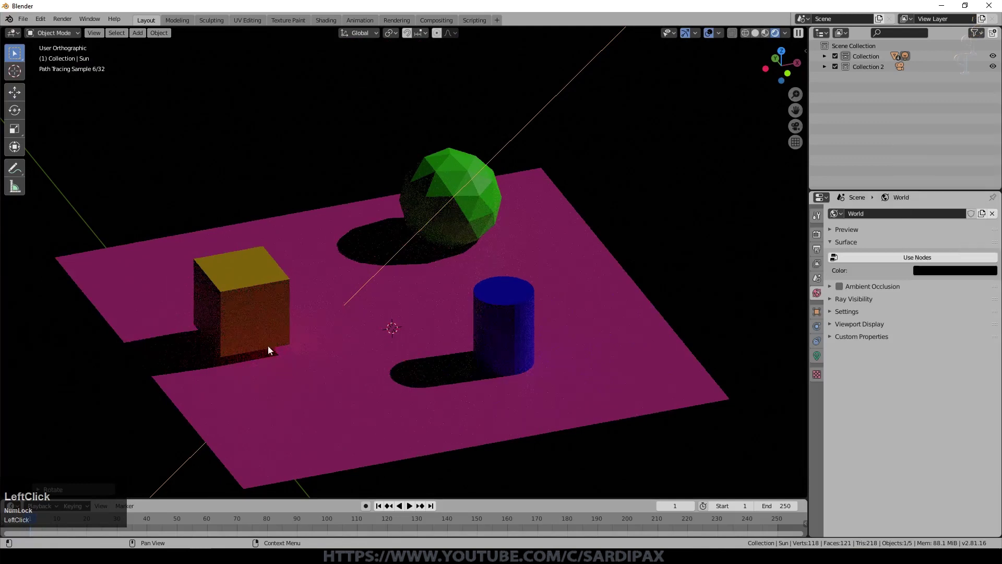
Change the render engine from Cycles to Eevee and keep the three lit objects in view for comparison
middle_drag(268, 345, 424, 334)
click(816, 234)
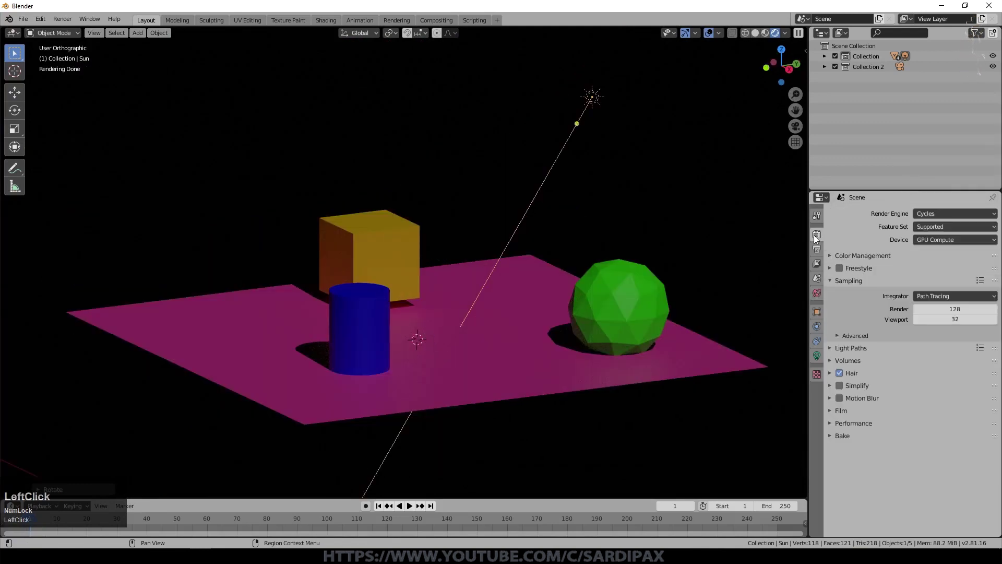
middle_drag(653, 212, 628, 305)
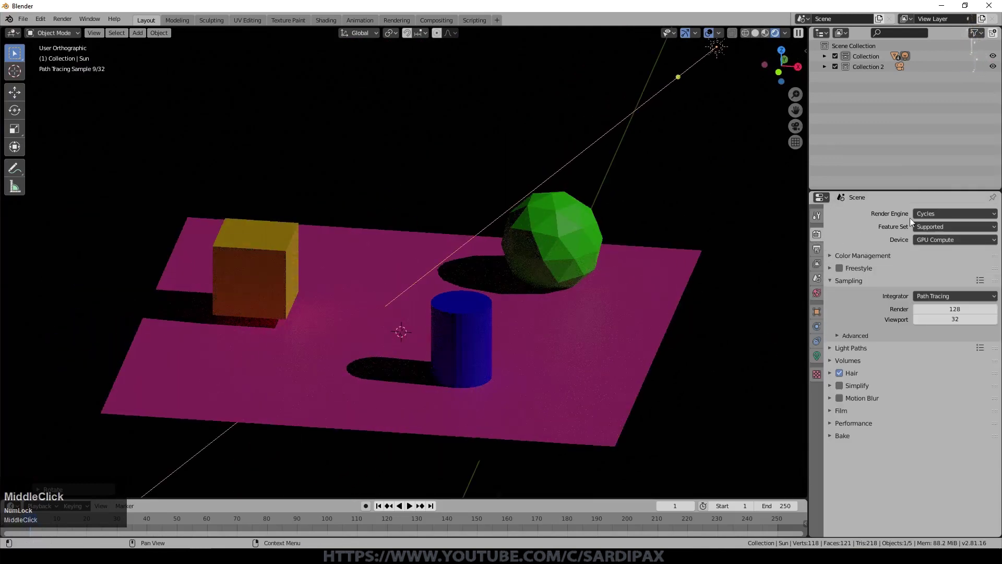
click(938, 214)
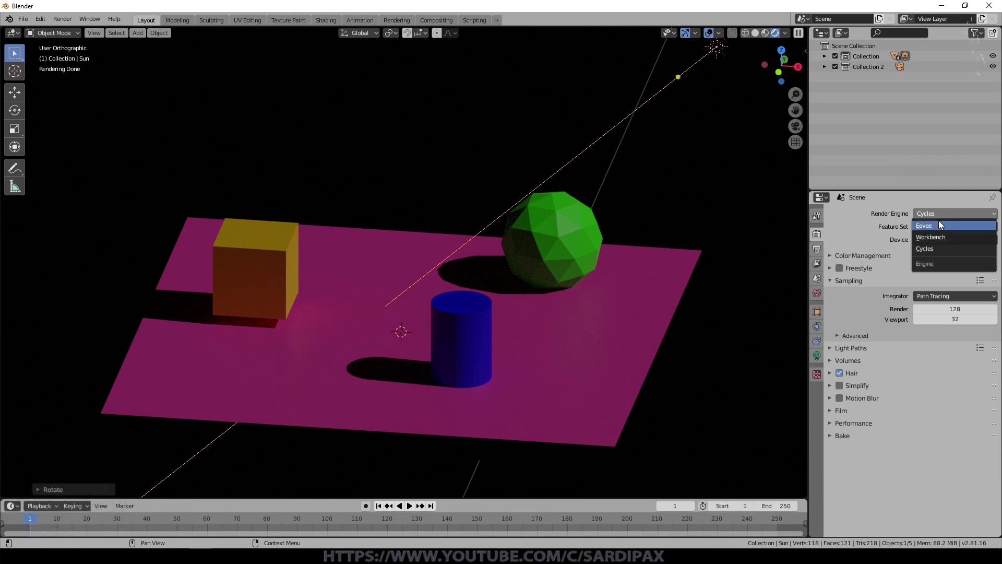
click(939, 225)
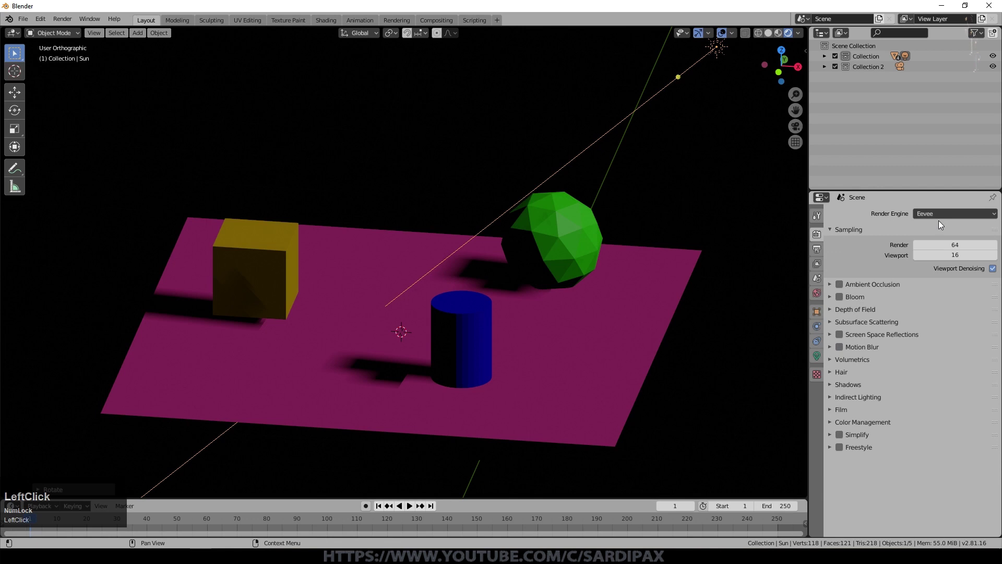
Enable Screen Space Reflections and Soft Shadows in the Eevee render settings
scroll(540, 296, up, 2)
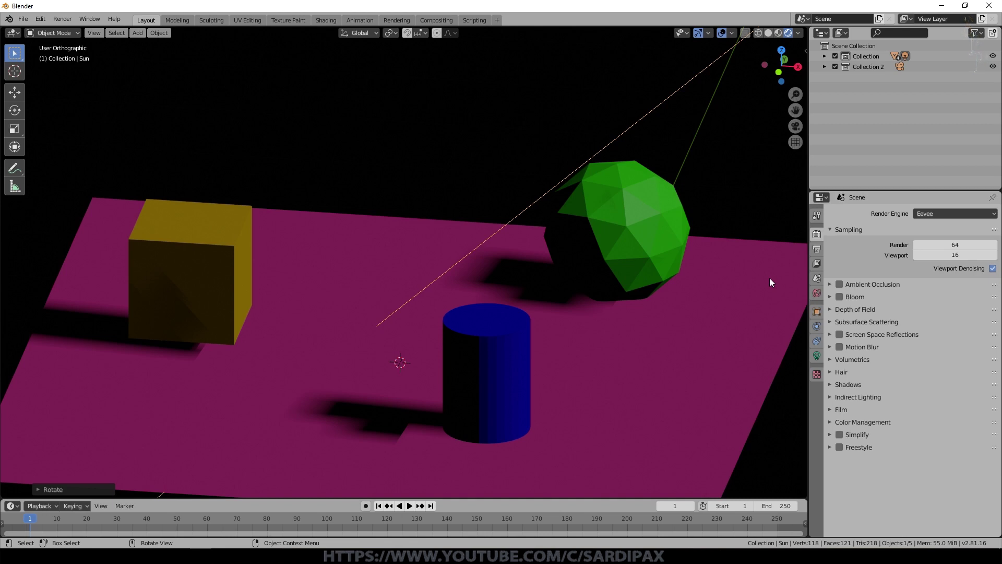
click(839, 334)
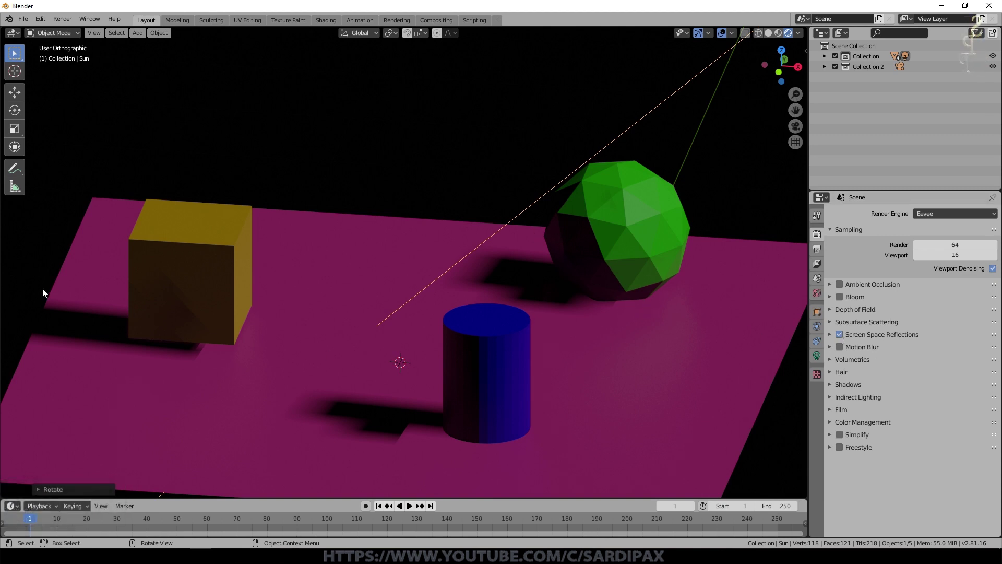
click(830, 386)
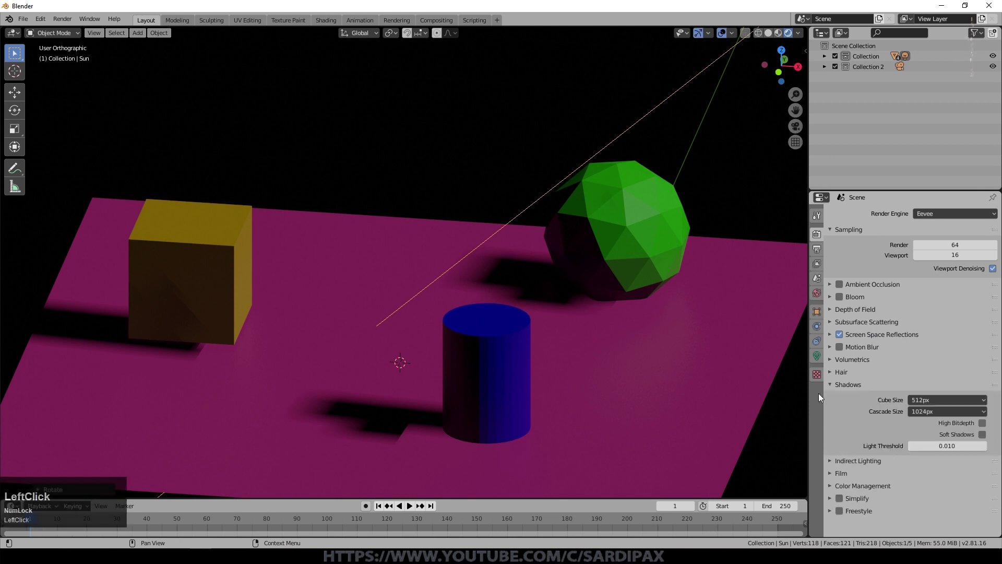
click(983, 435)
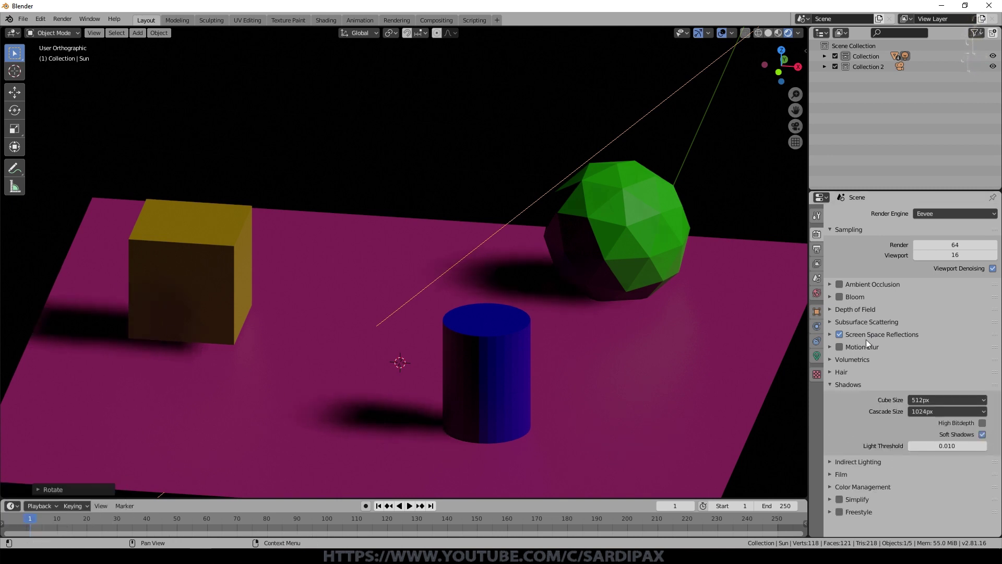
Bake the indirect lighting for the scene and inspect the shading around the cylinder and sphere
click(828, 461)
scroll(762, 396, down, 2)
scroll(502, 369, up, 2)
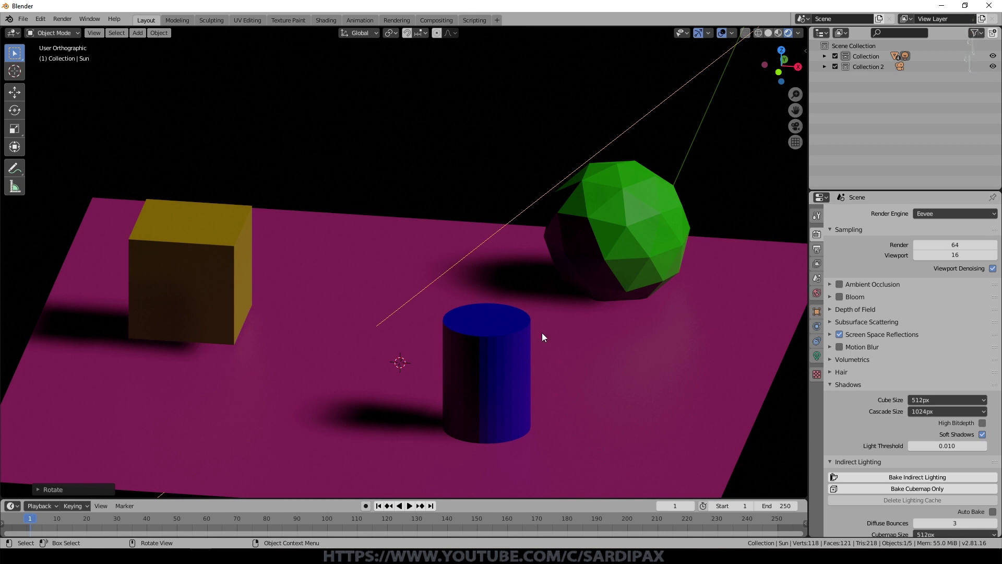
click(902, 477)
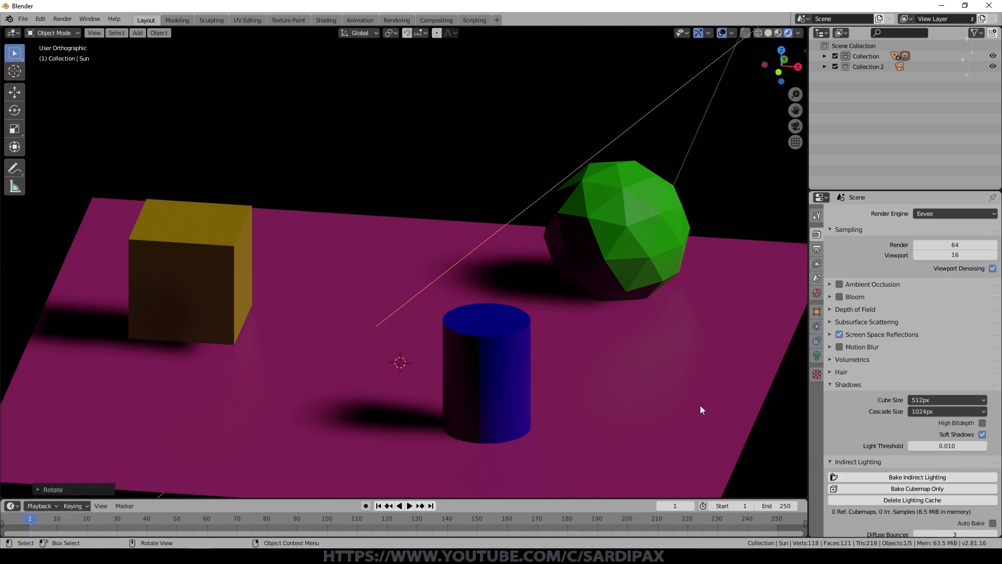
scroll(387, 377, up, 2)
middle_drag(387, 377, 443, 374)
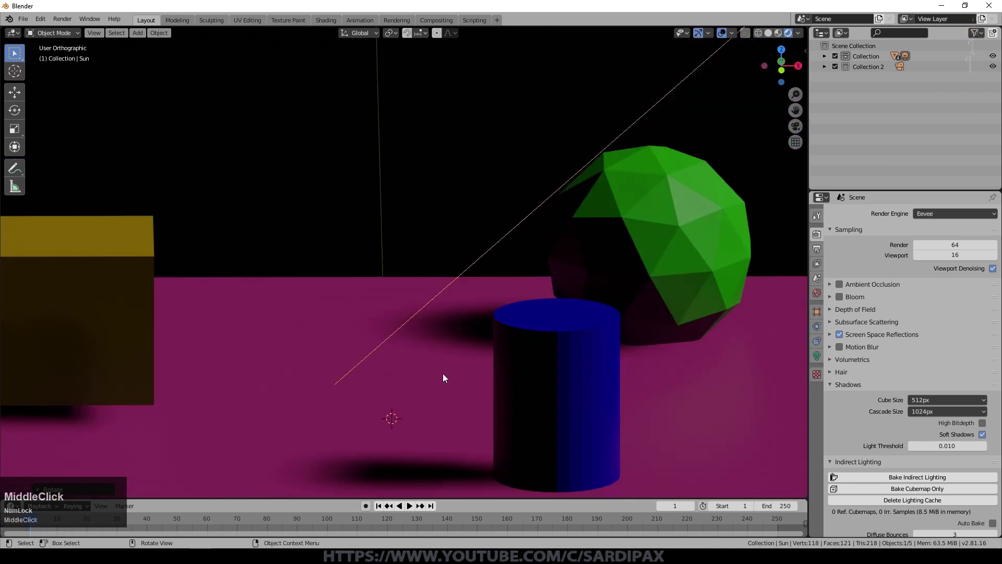
Unhide the camera in Collection 2 and select it
click(823, 66)
click(856, 77)
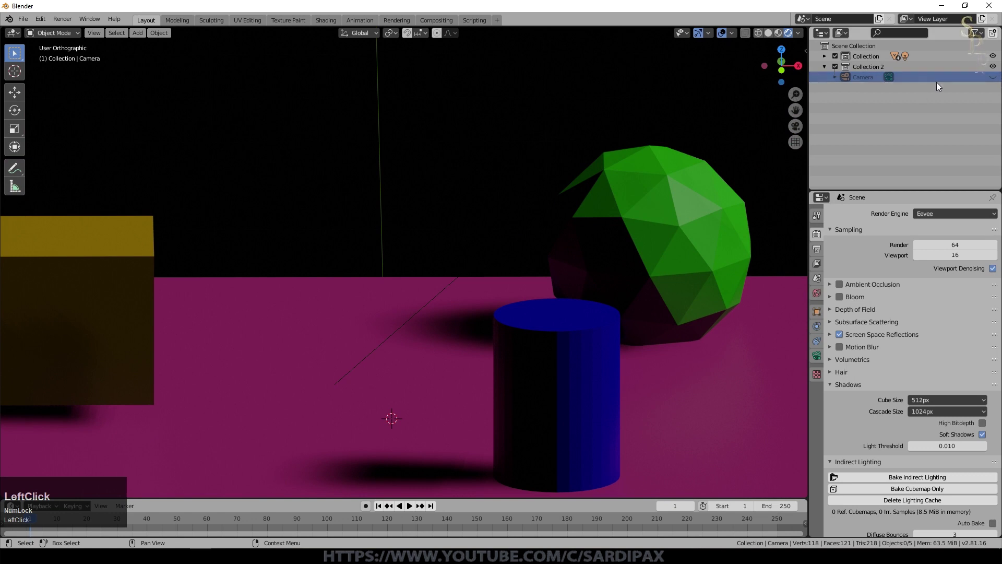
click(992, 77)
middle_drag(378, 275, 402, 280)
scroll(402, 283, down, 2)
click(609, 417)
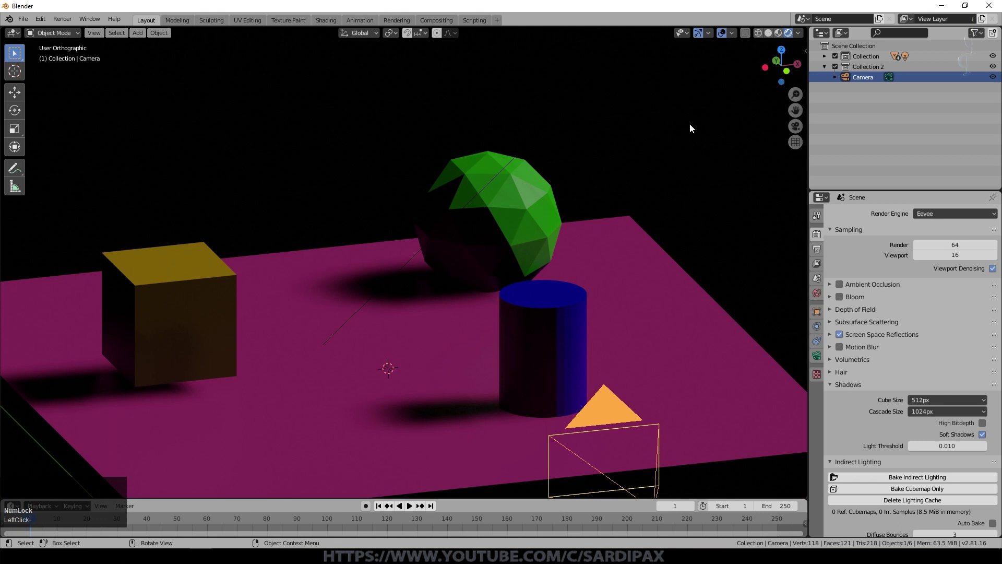
Look through the camera, then move and tilt it to frame the cube, sphere and cylinder closely from above the plane
key(KP_0)
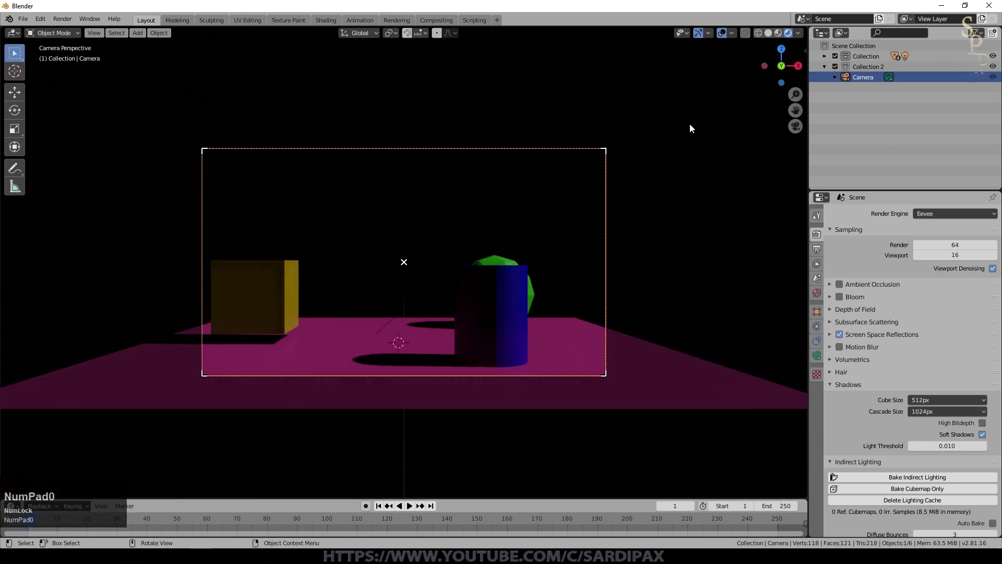
key(g)
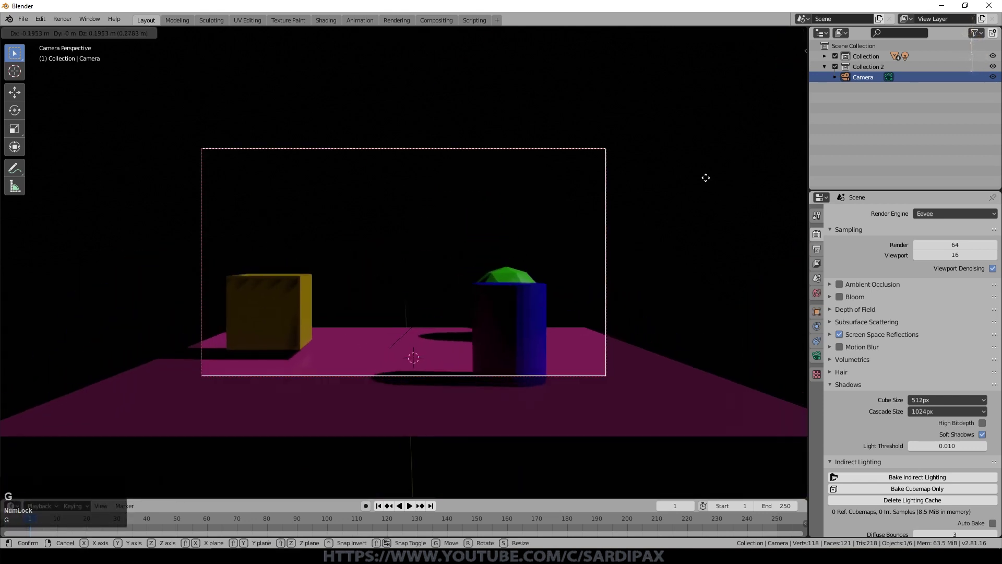
click(697, 114)
key(r)
key(x)
key(x)
click(715, 212)
key(g)
middle_drag(699, 204, 662, 134)
click(662, 134)
scroll(643, 271, up, 2)
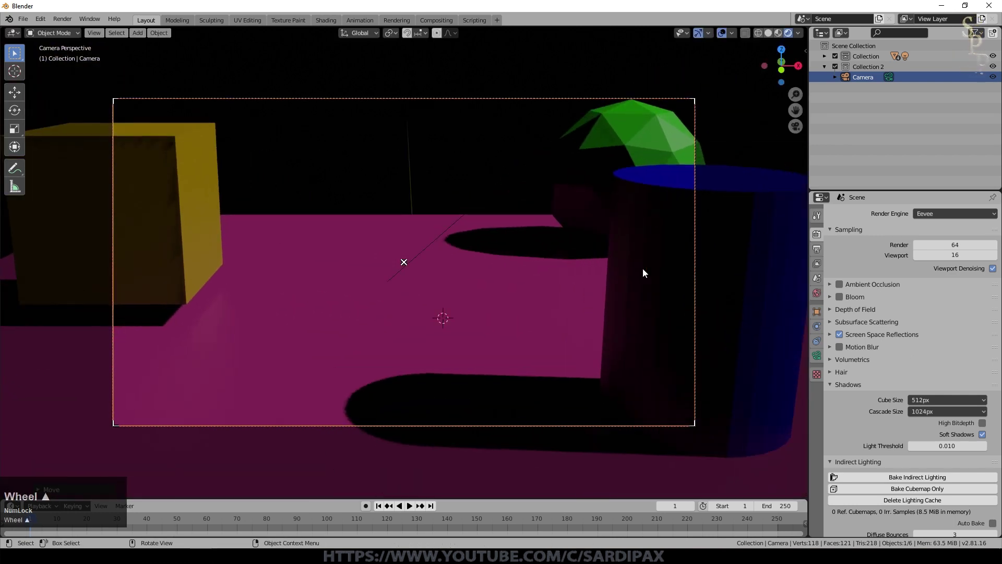
Enable Stereoscopy in the scene's output settings
click(829, 259)
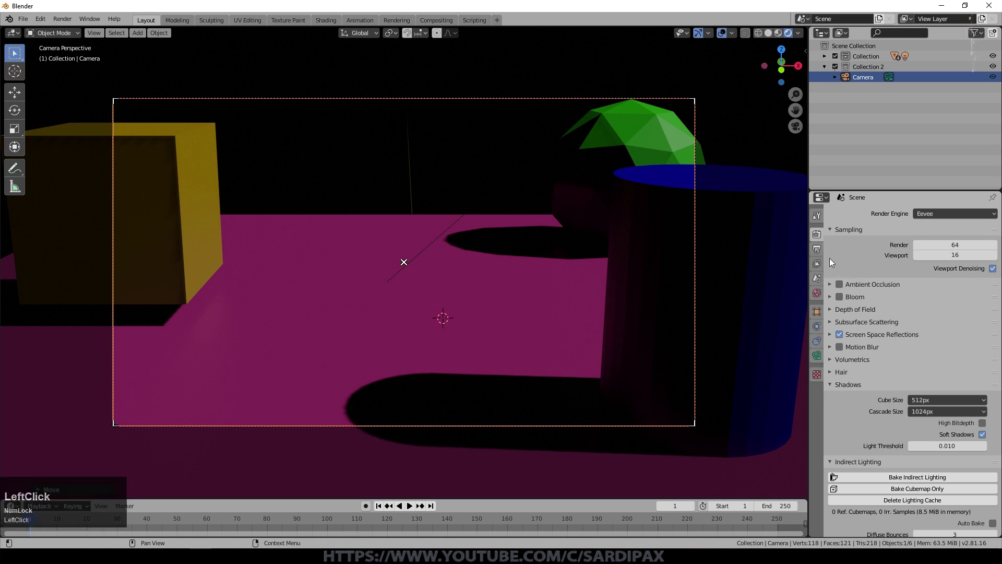
click(817, 249)
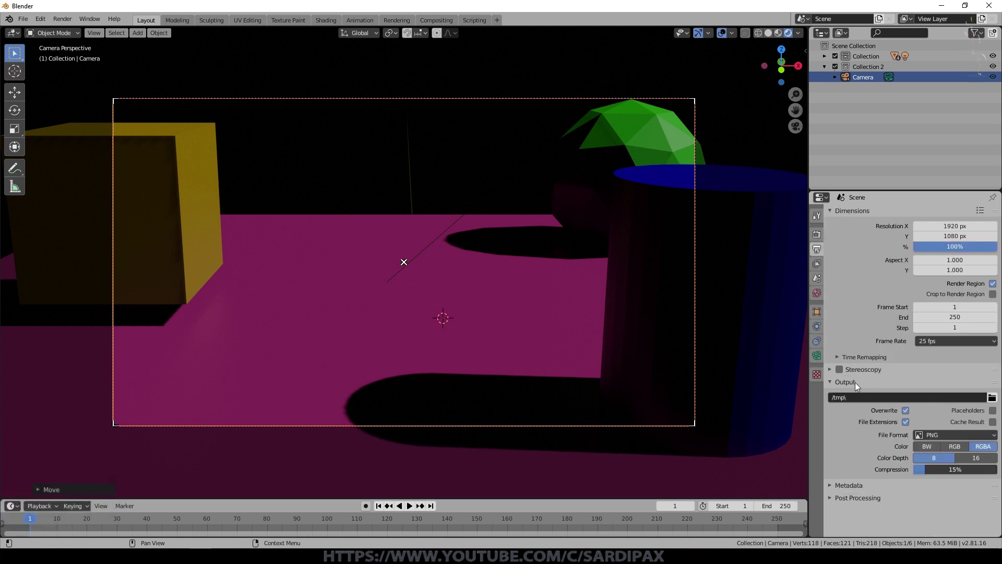
click(832, 368)
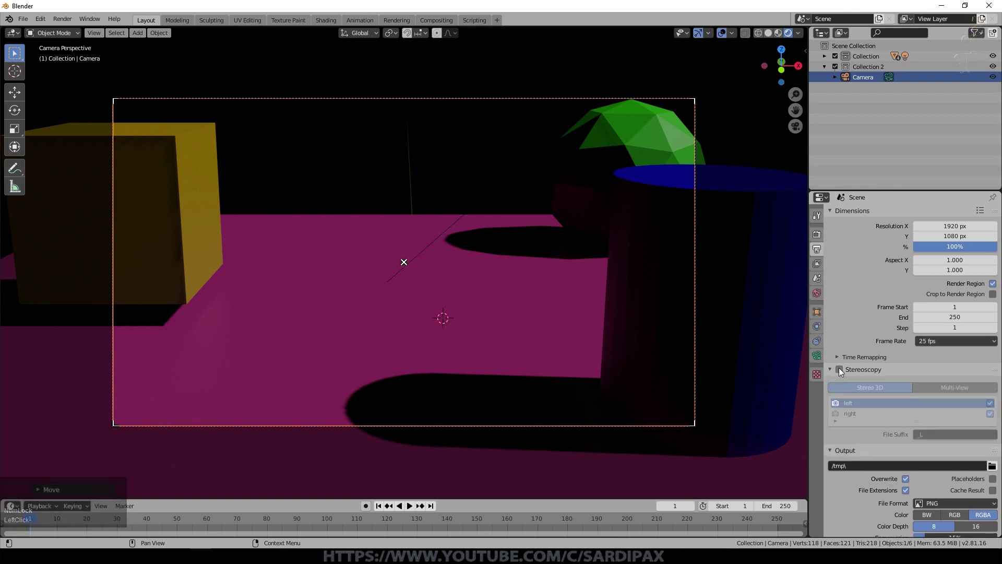
click(839, 369)
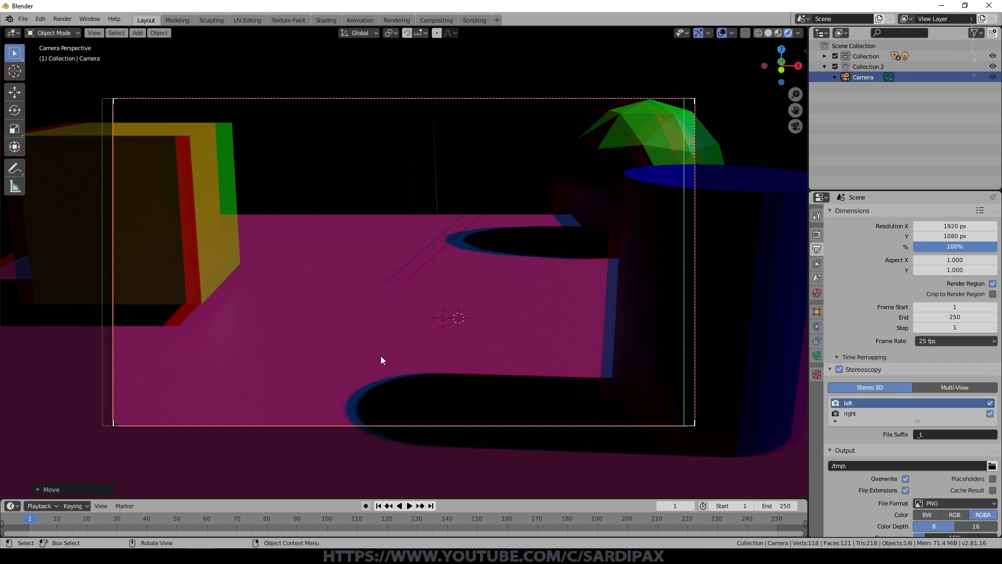
Compare the file suffixes of the left and right Stereo 3D views
click(865, 412)
click(866, 402)
click(857, 412)
click(855, 404)
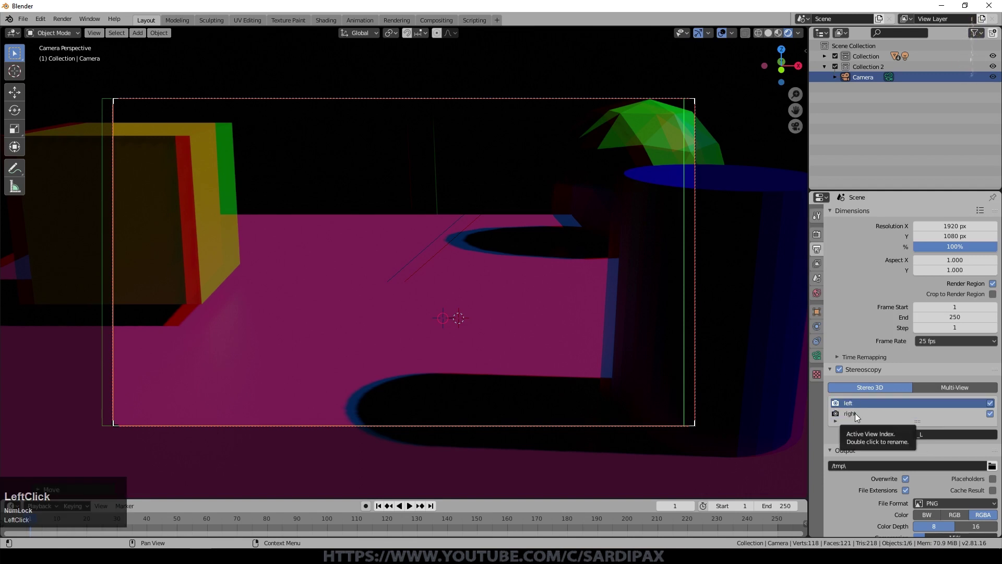
click(854, 412)
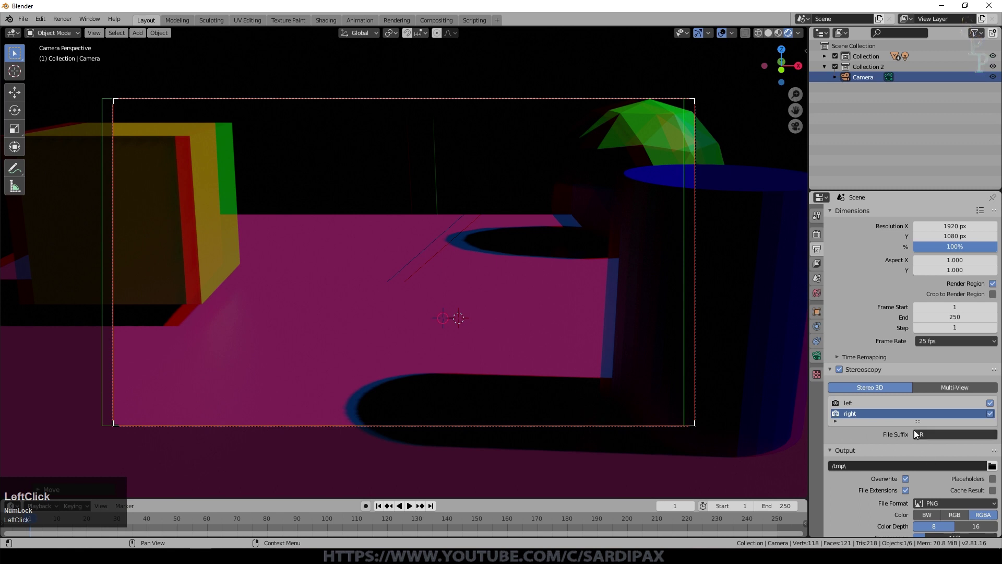
click(872, 405)
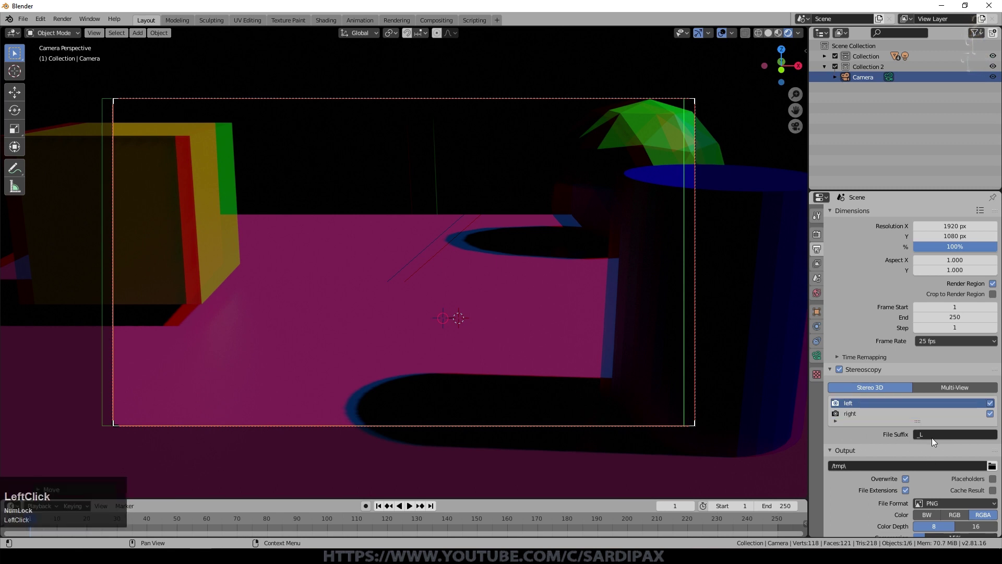
click(851, 412)
click(853, 404)
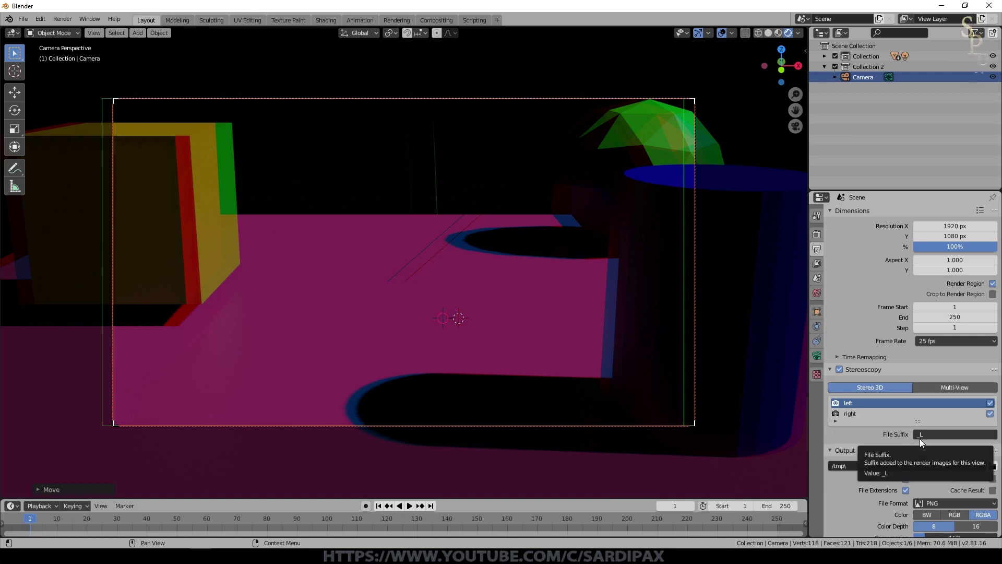
click(857, 412)
click(859, 405)
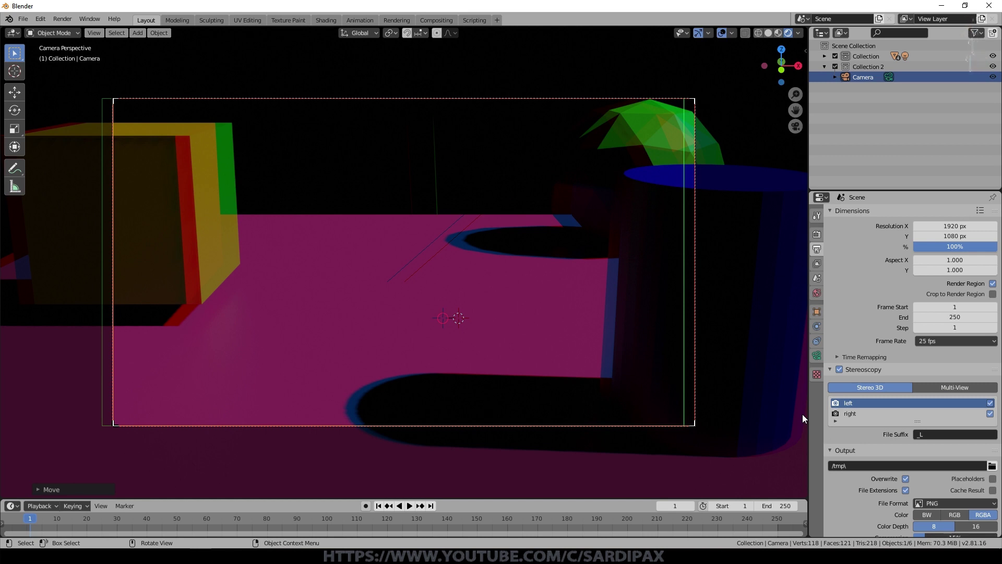
Try the Multi-View stereoscopy mode, check the camera suffixes of both views, and return to Stereo 3D with the left view active
click(943, 389)
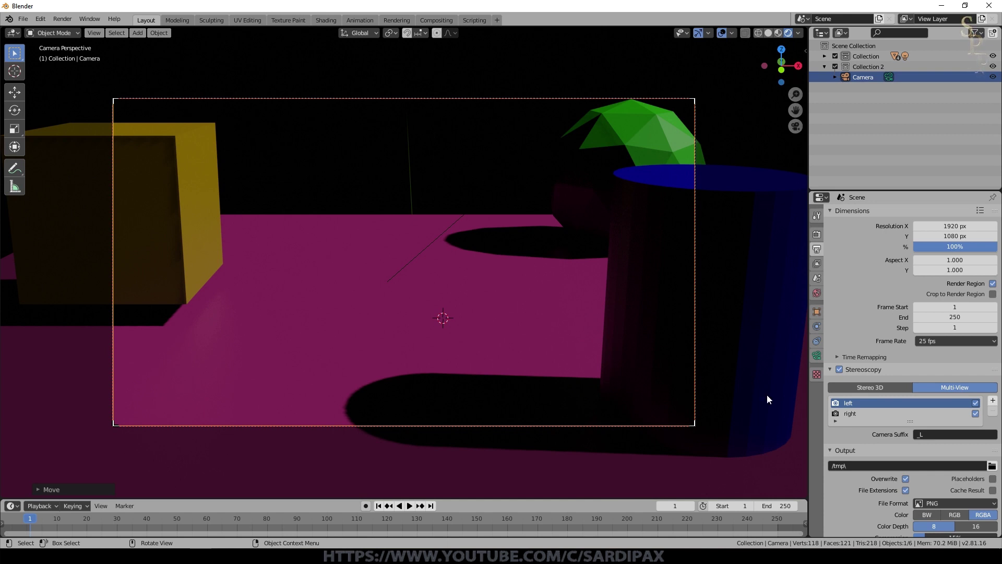
click(858, 405)
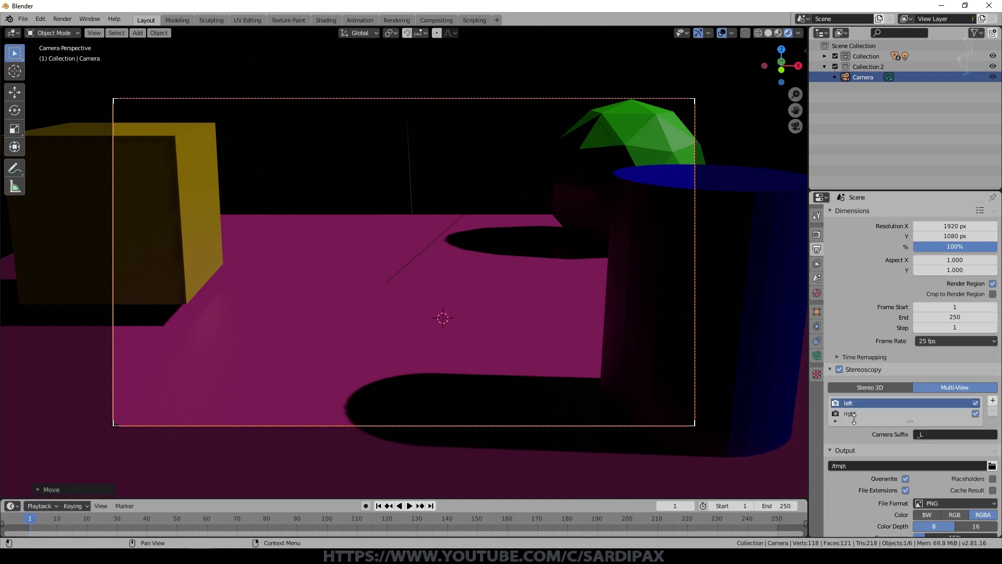
click(853, 414)
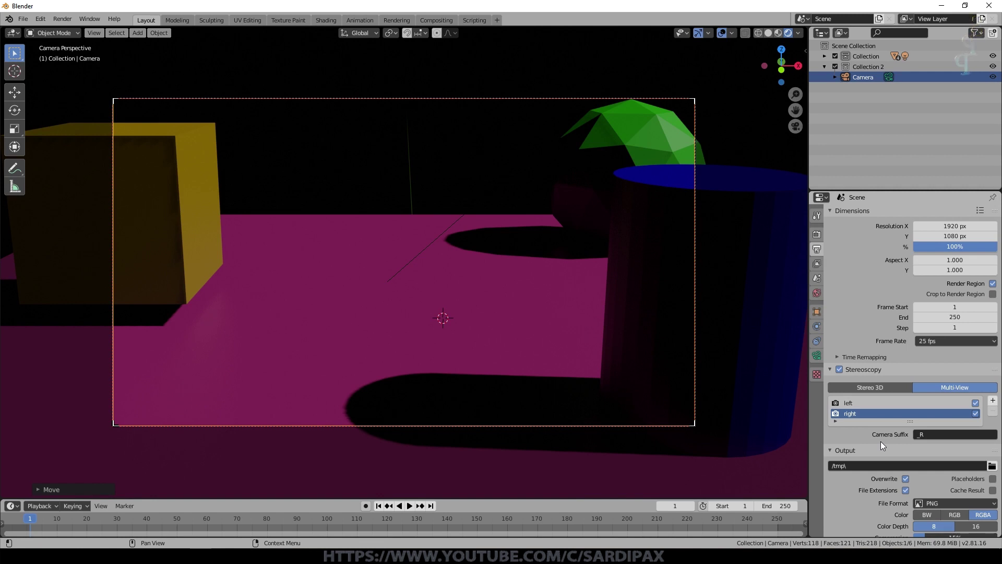
click(890, 390)
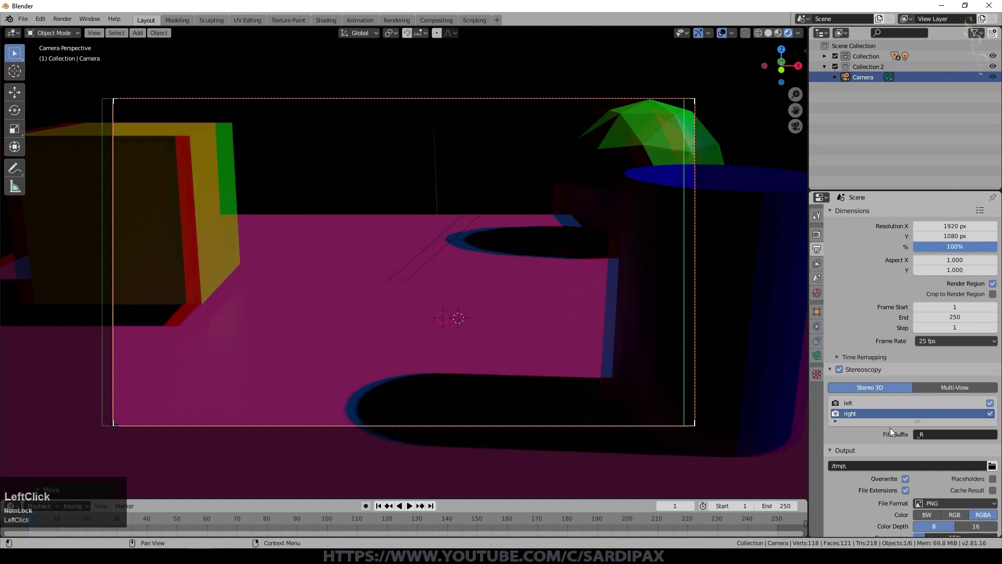
click(853, 404)
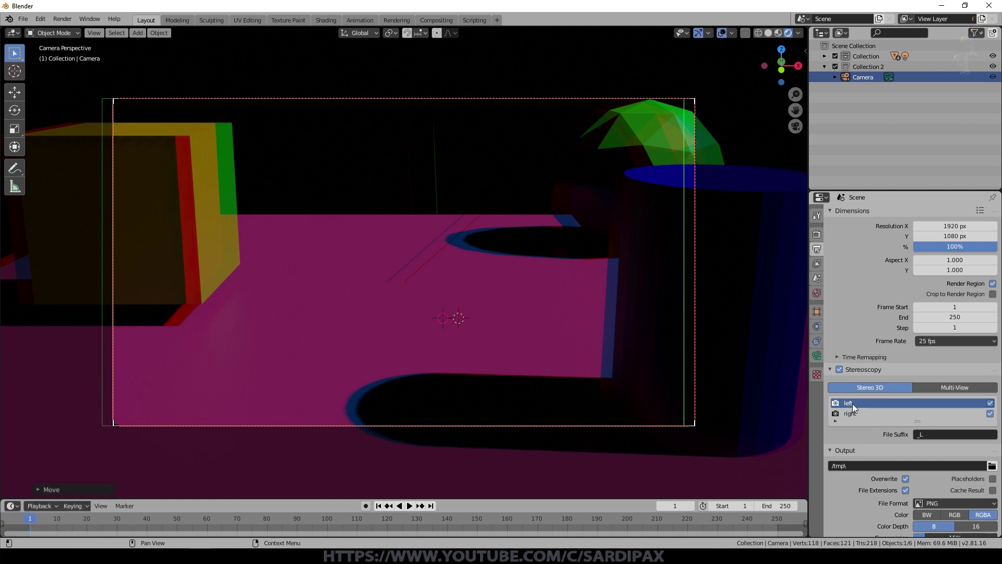
Leave the camera view, orbit around the camera's stereo convergence plane and switch the viewport to material preview shading
middle_drag(561, 314, 584, 343)
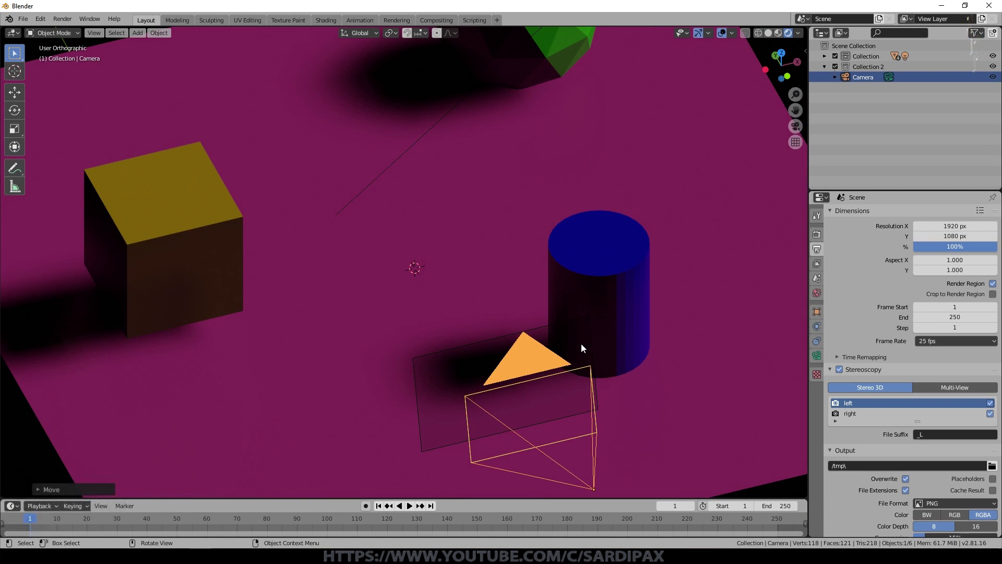
click(442, 358)
click(500, 420)
middle_drag(477, 412, 555, 420)
click(778, 33)
Reselect the camera, check the stereo image through it, and return to the orthographic view of its convergence plane
click(688, 266)
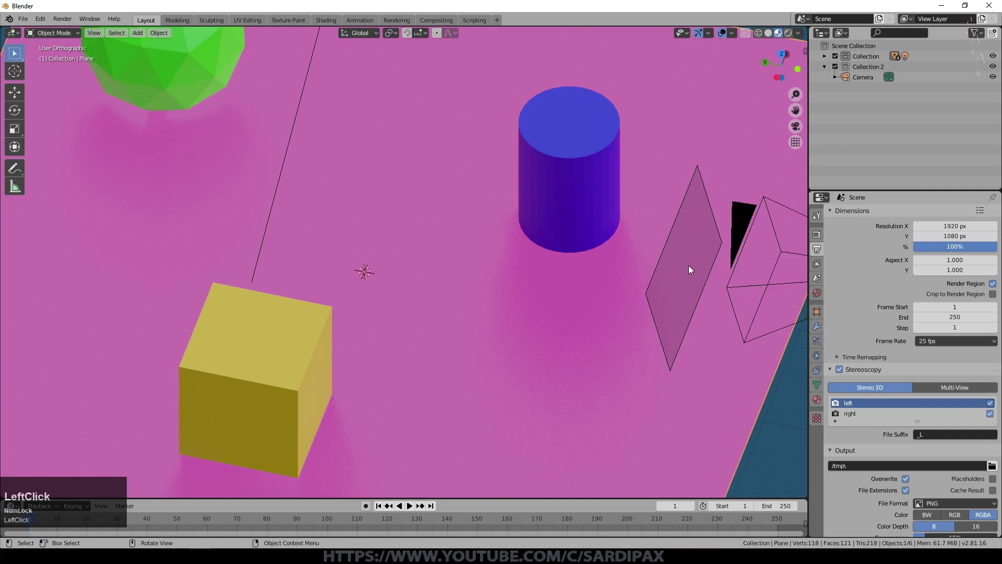
right_click(737, 288)
click(773, 274)
click(772, 284)
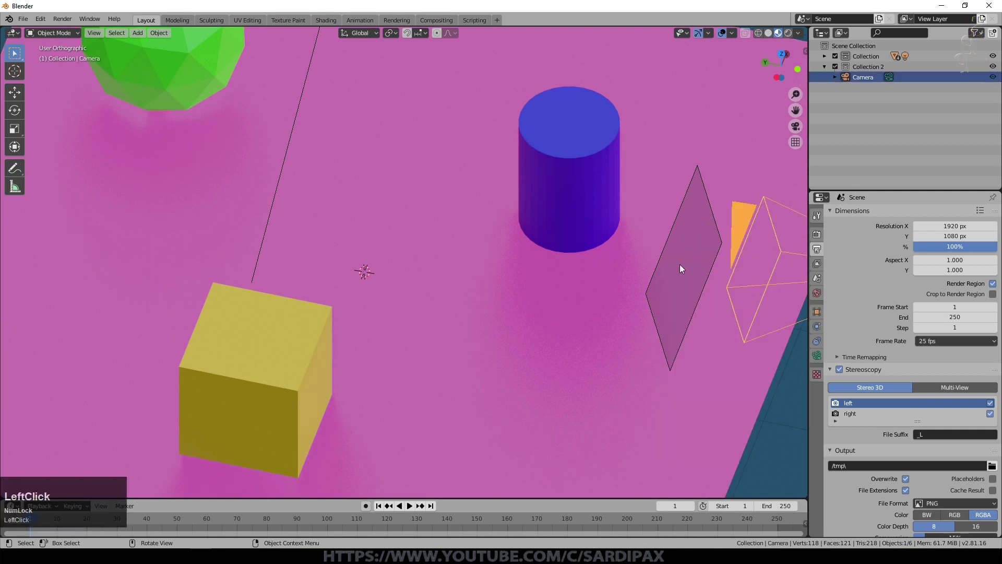
key(KP_0)
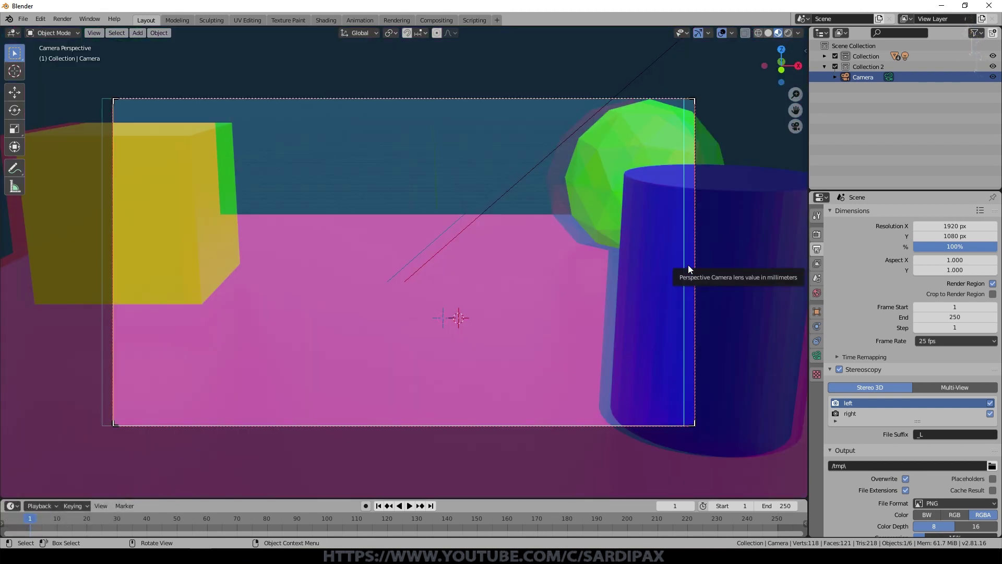
key(KP_0)
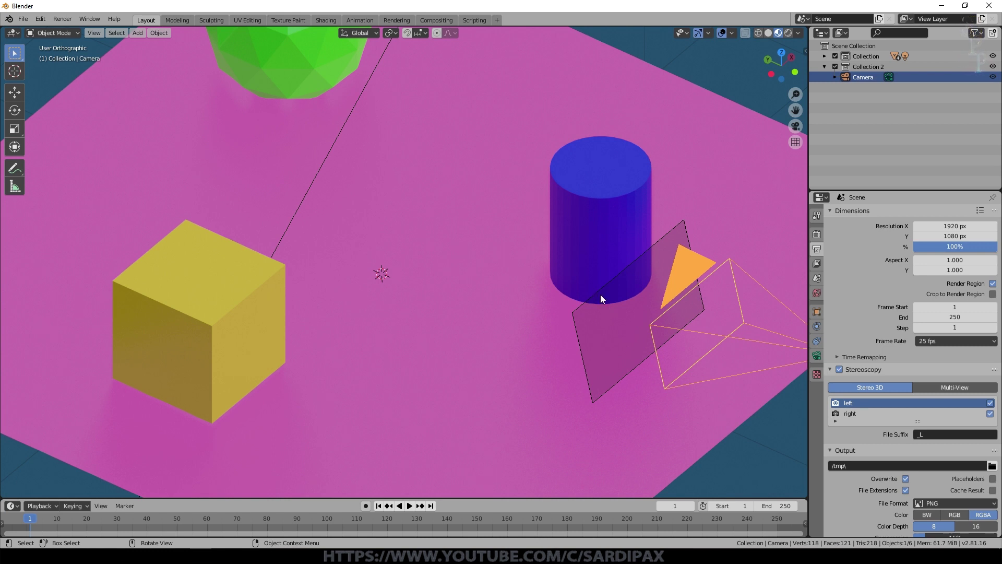
Compare the stereo image through the camera with its convergence plane seen from outside, ending in the camera view
key(KP_0)
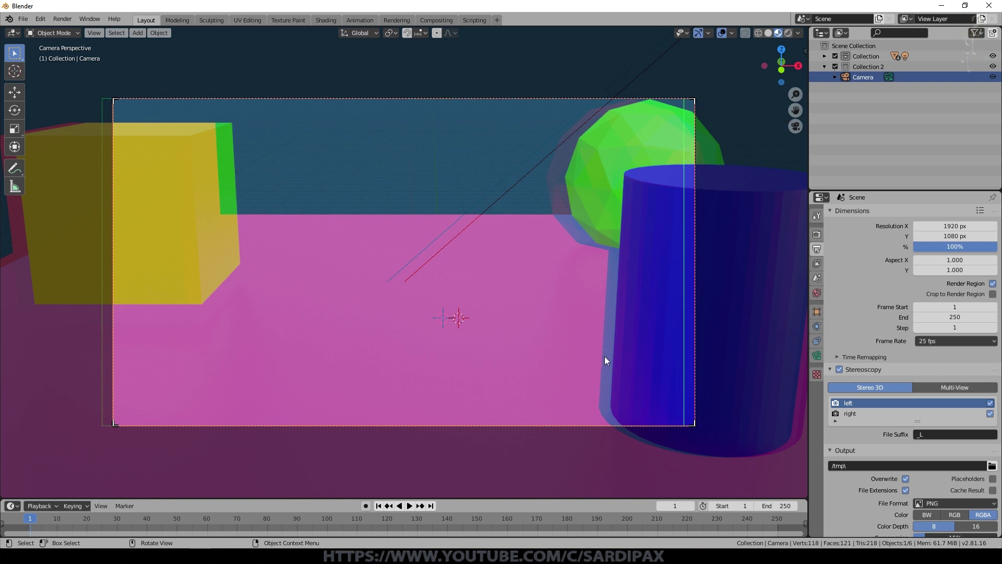
middle_drag(579, 306, 537, 213)
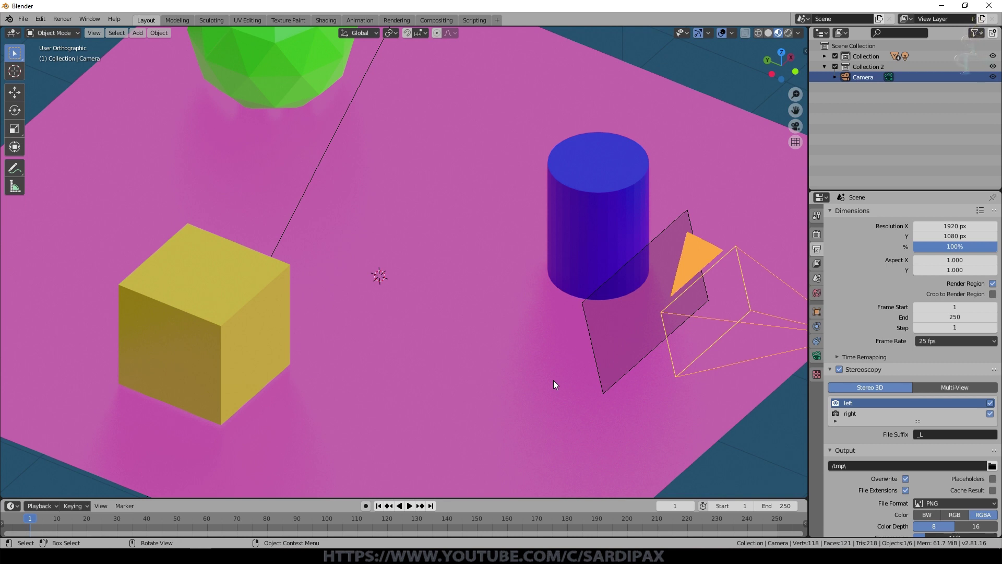
click(589, 339)
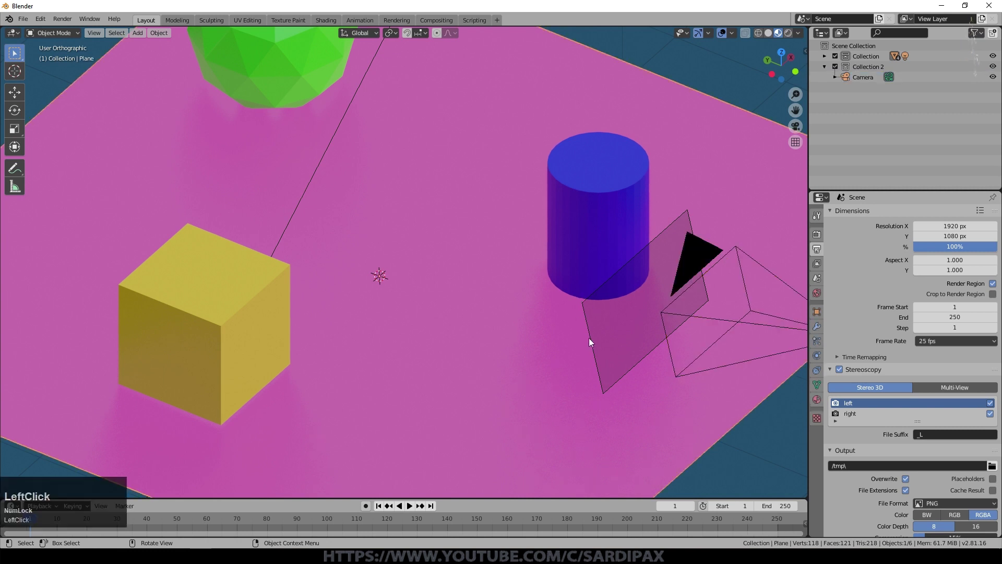
click(764, 325)
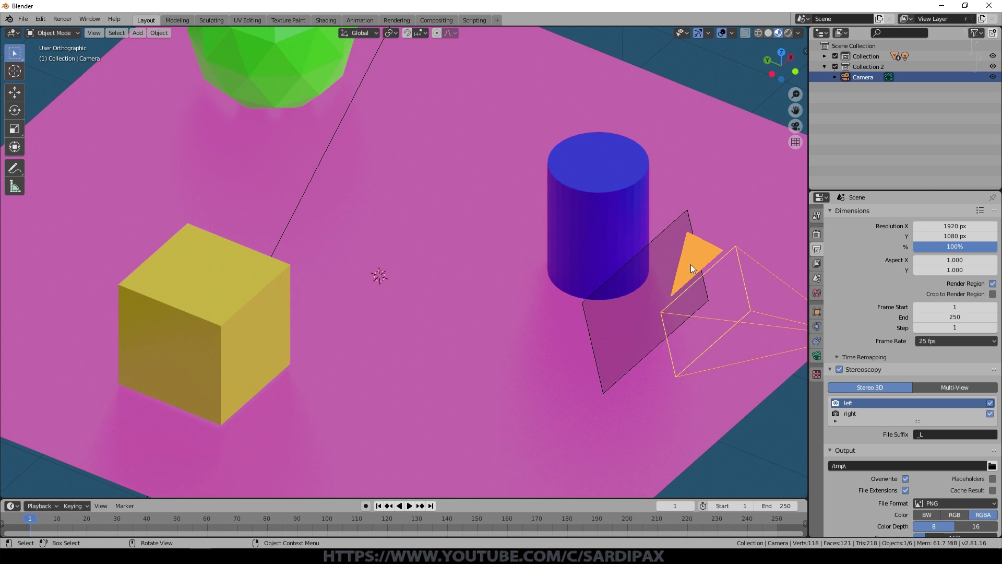
key(KP_0)
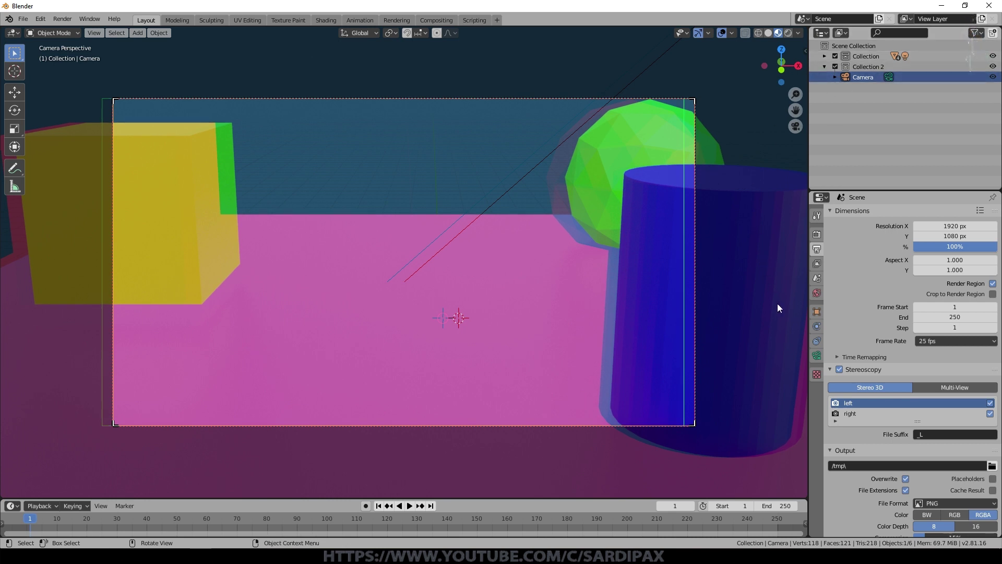
Set the camera's lens type to Panoramic
click(816, 356)
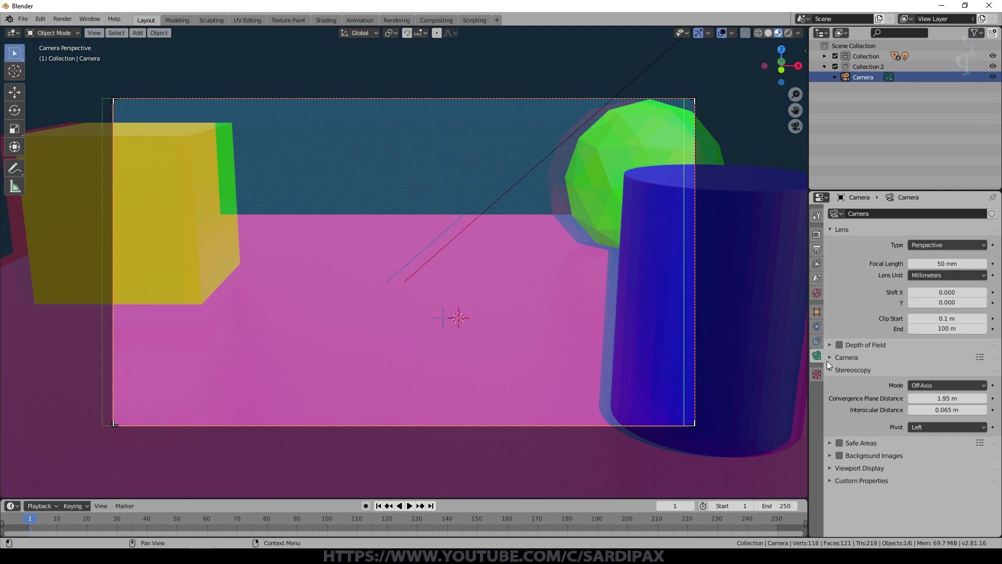
click(963, 244)
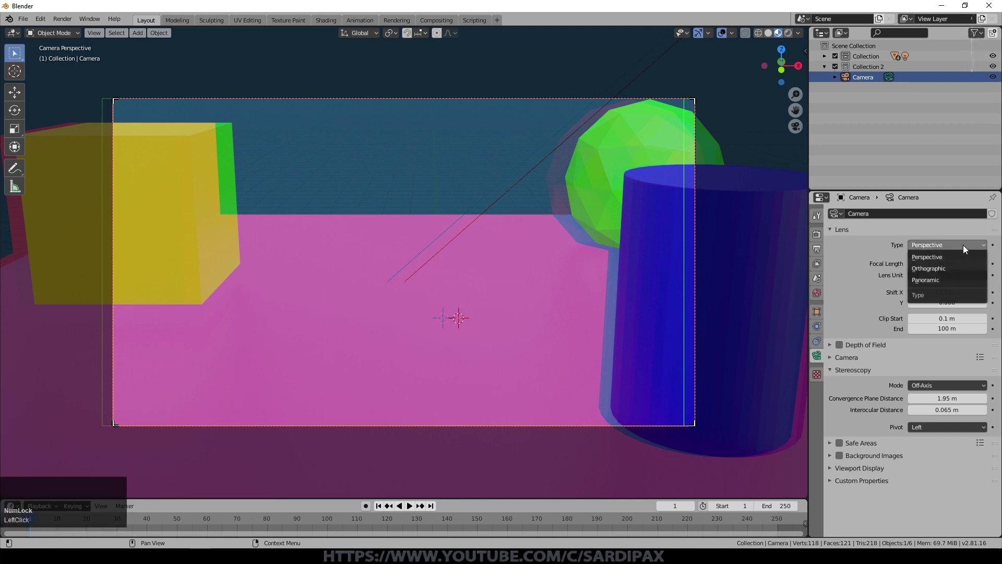
click(923, 279)
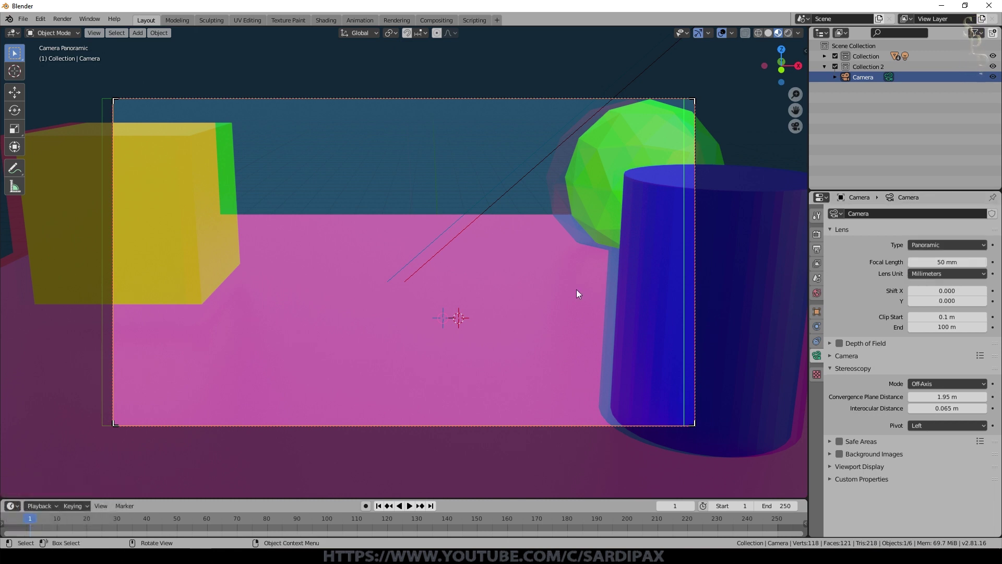
Switch to rendered shading with the Cycles engine and inspect the panoramic image through the camera up close
click(788, 32)
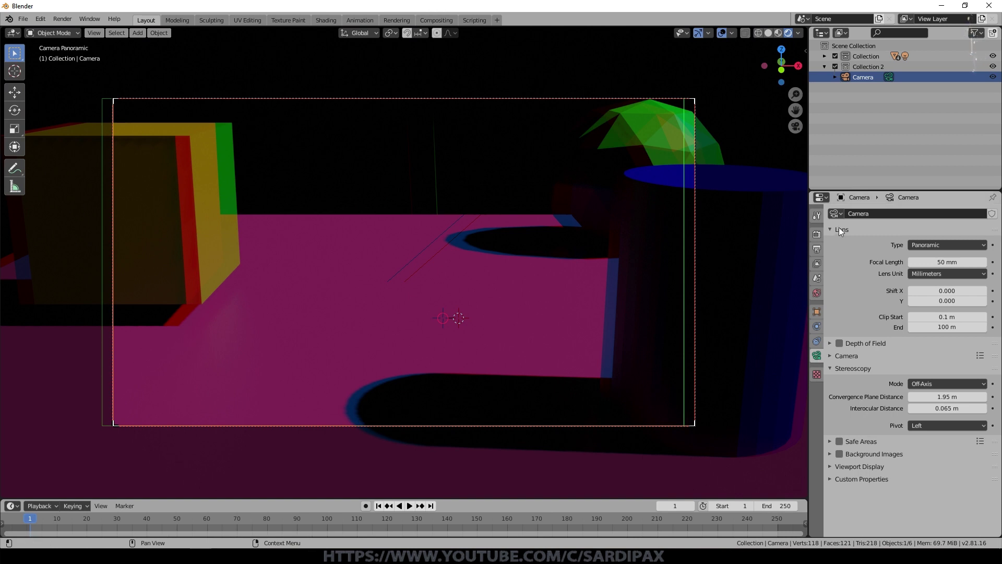
click(817, 234)
click(928, 211)
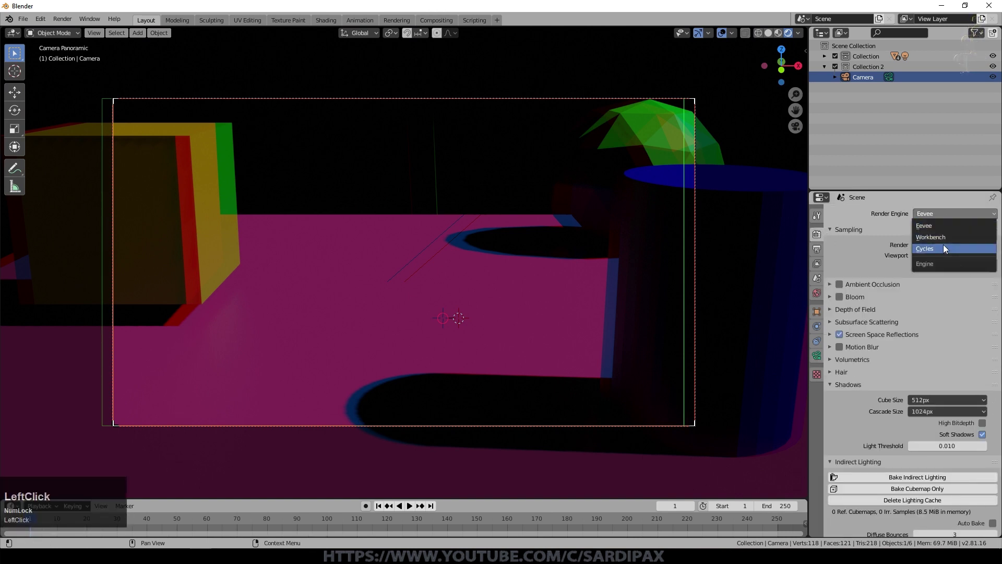
click(943, 244)
middle_drag(506, 294, 509, 295)
key(KP_0)
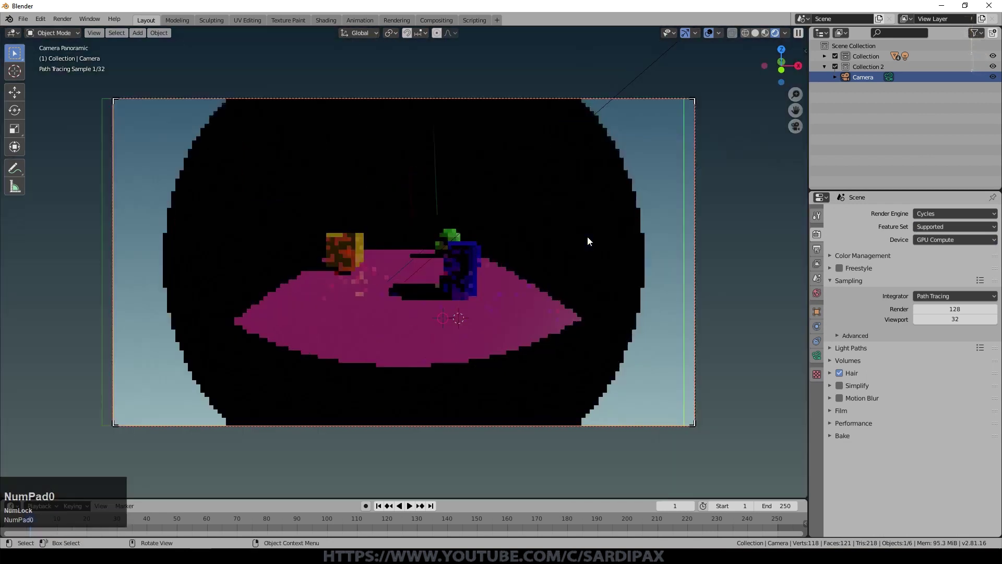
click(589, 98)
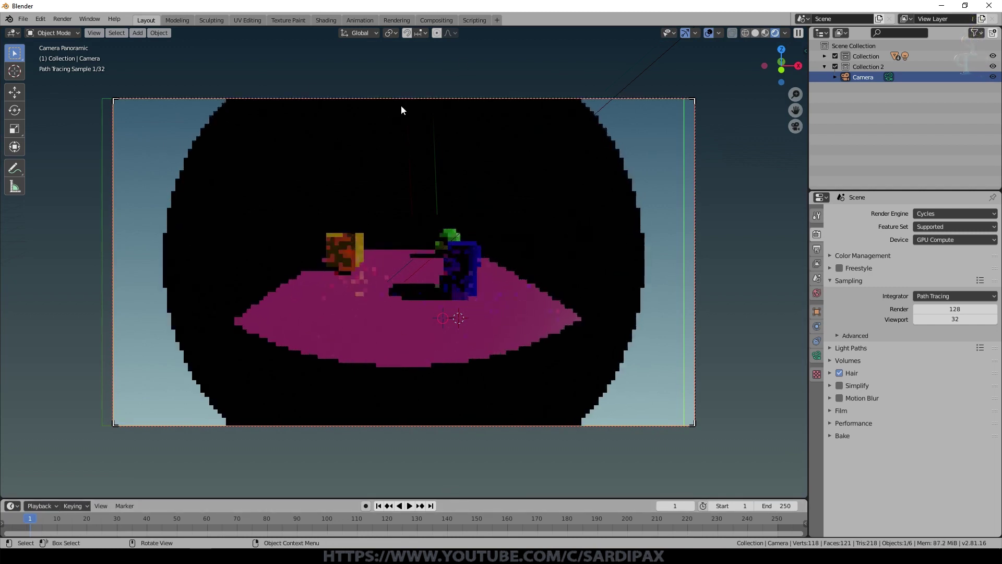
click(342, 366)
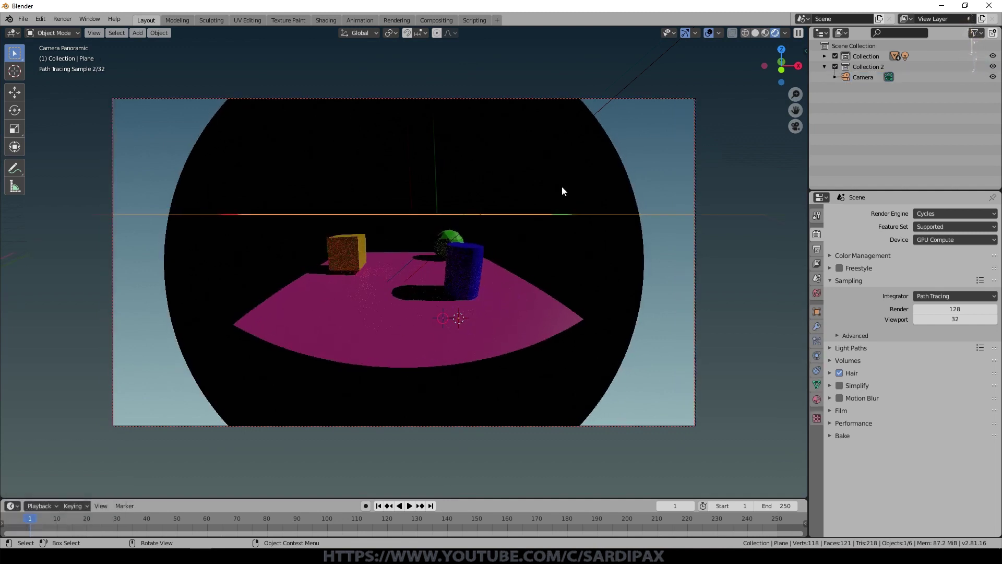
scroll(557, 195, up, 4)
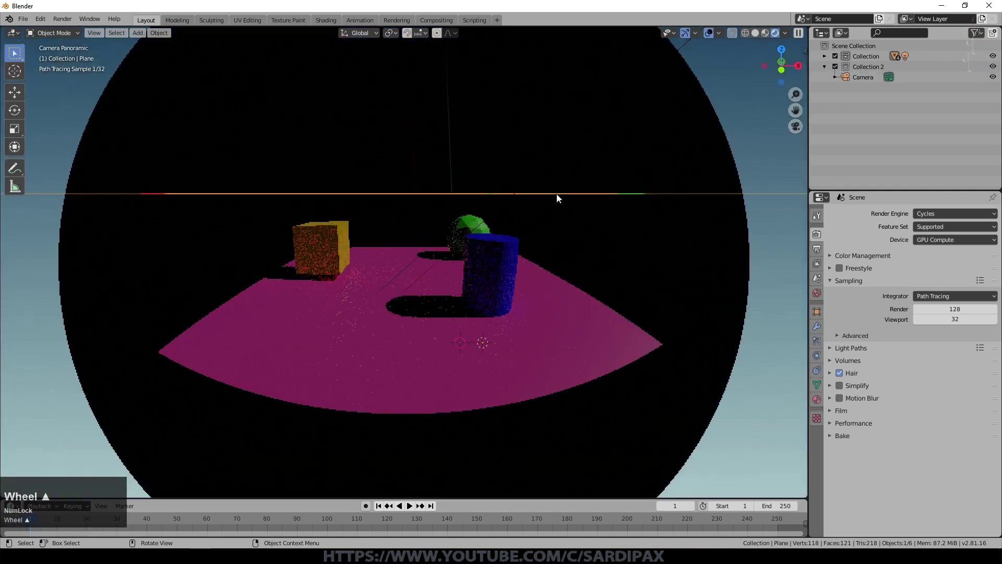
scroll(556, 197, down, 3)
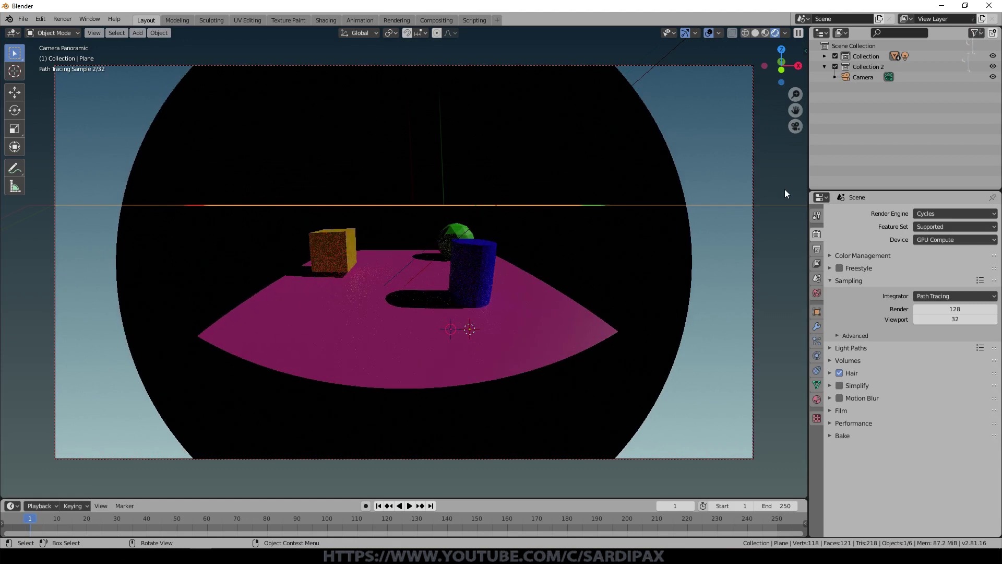
Return the render engine to Eevee and reselect the camera
click(941, 213)
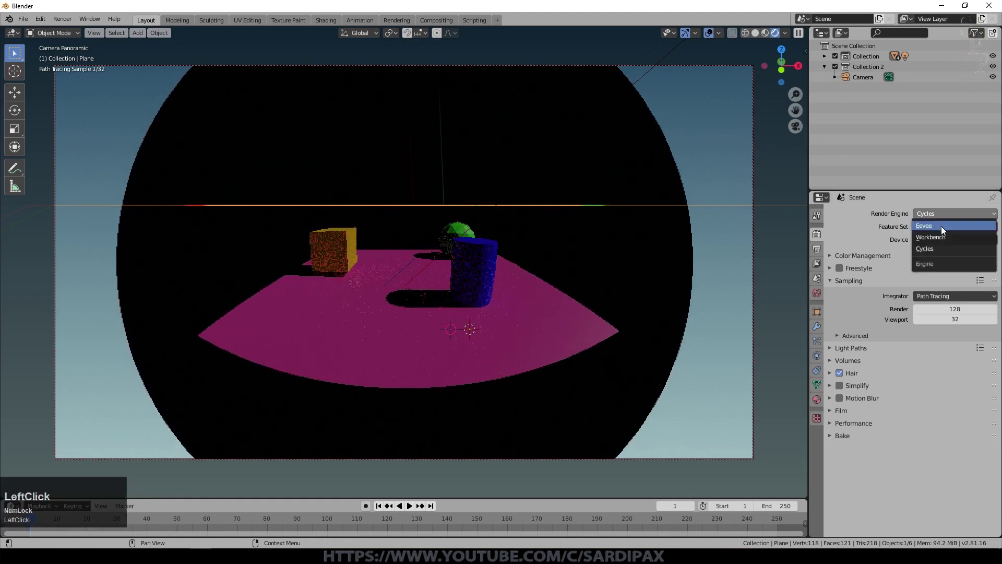
click(941, 226)
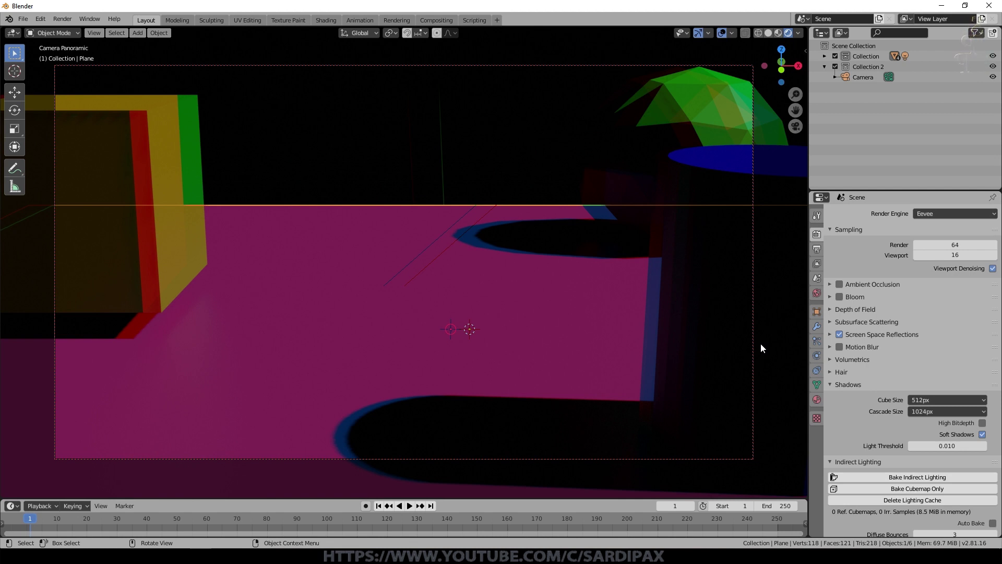
click(817, 293)
click(856, 77)
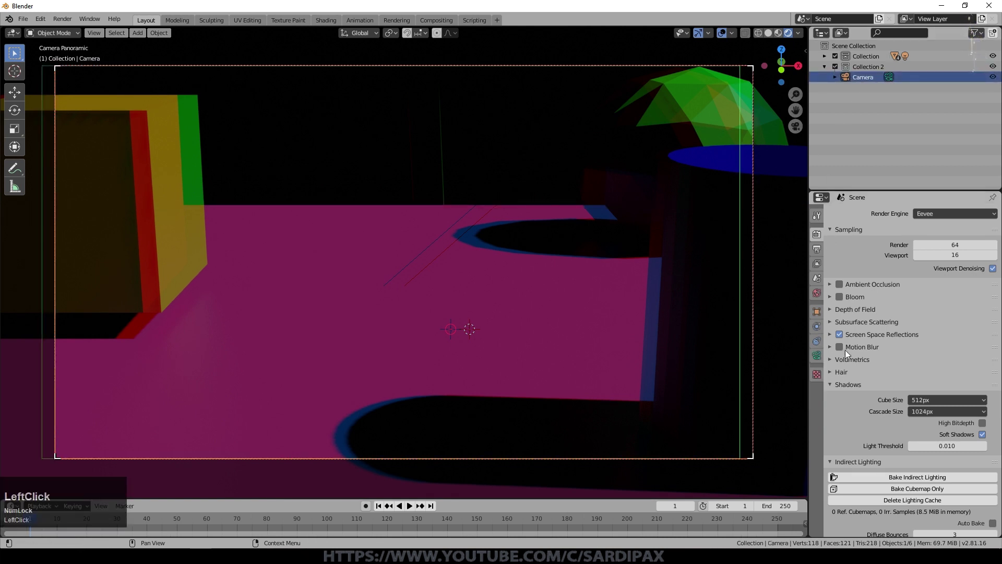
Try the Orthographic lens type on the camera and return it to Perspective
click(817, 356)
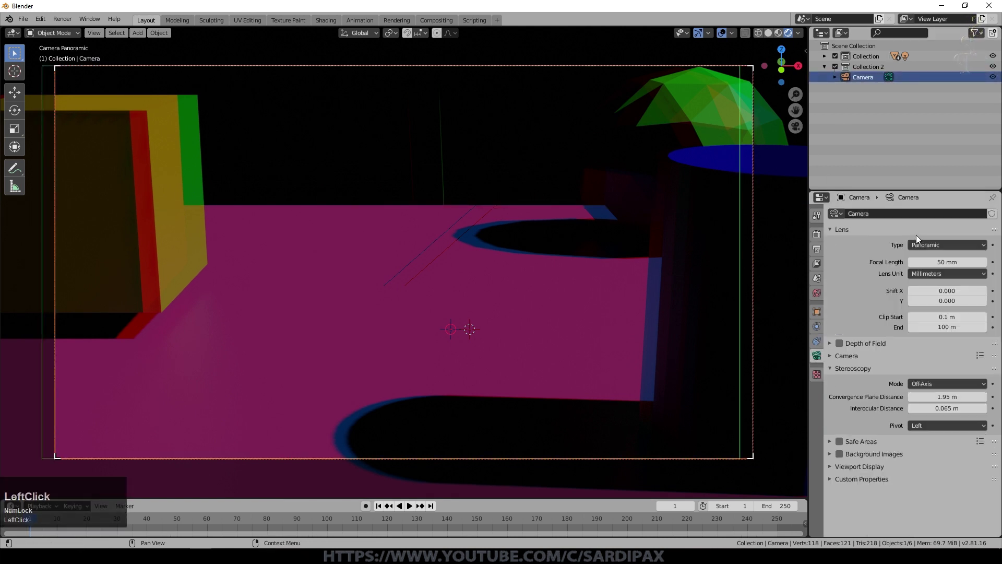
click(926, 245)
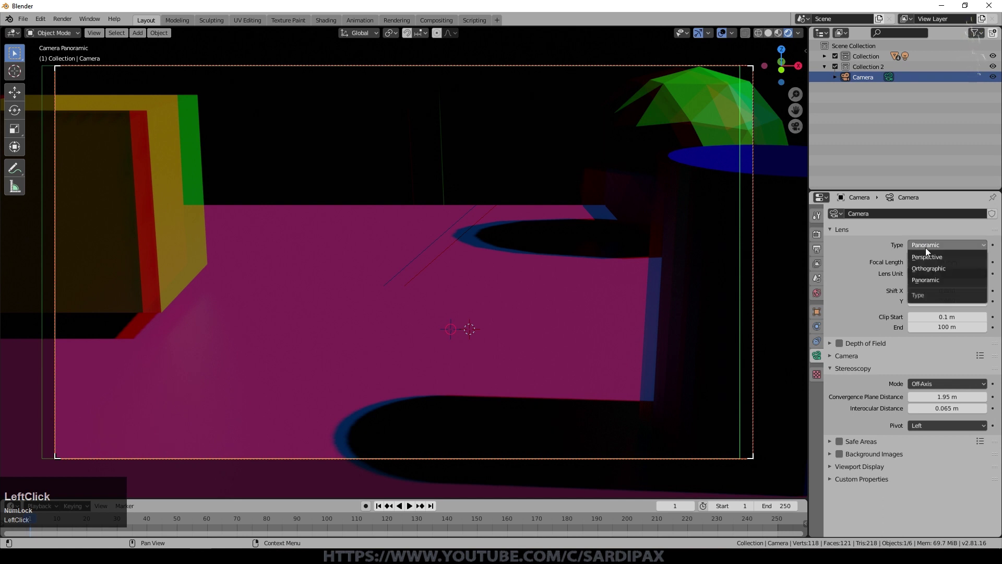
click(931, 266)
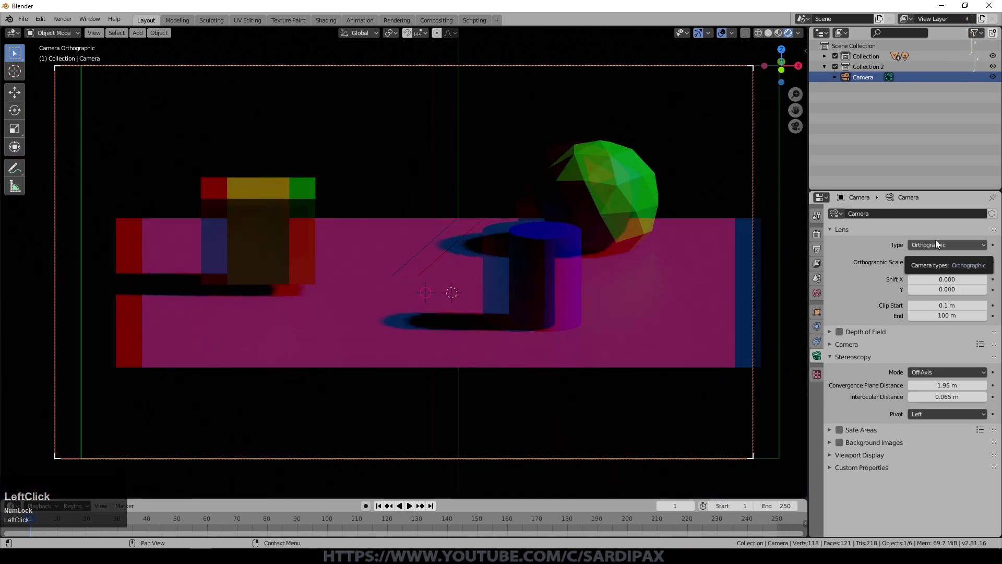
click(935, 244)
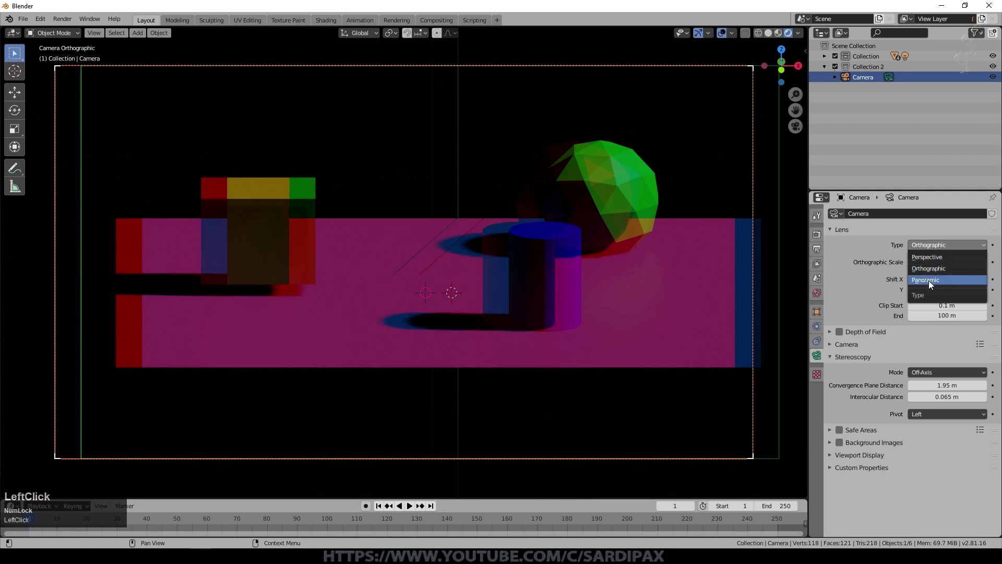
click(933, 257)
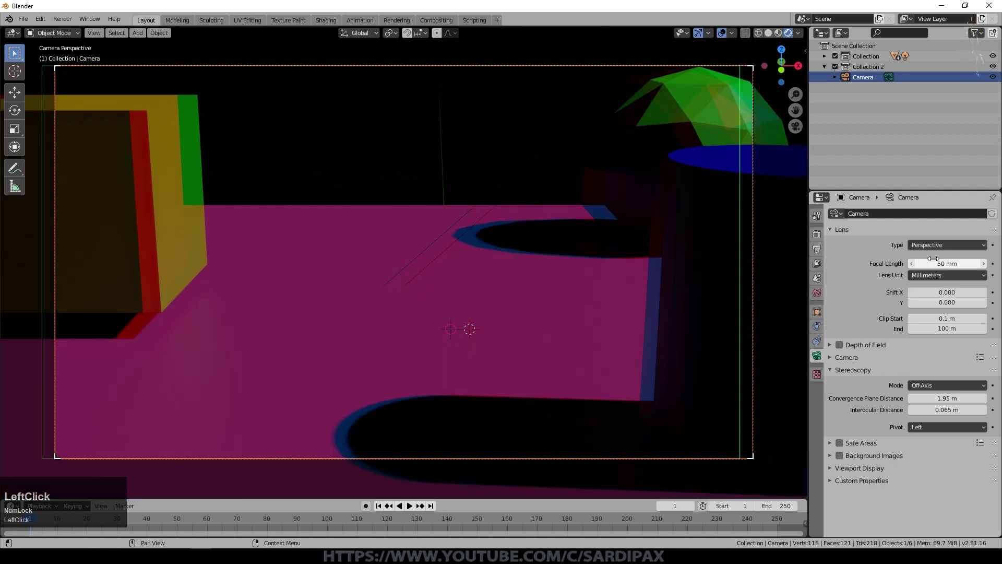
View the stereoscopy modes available for the camera
click(829, 358)
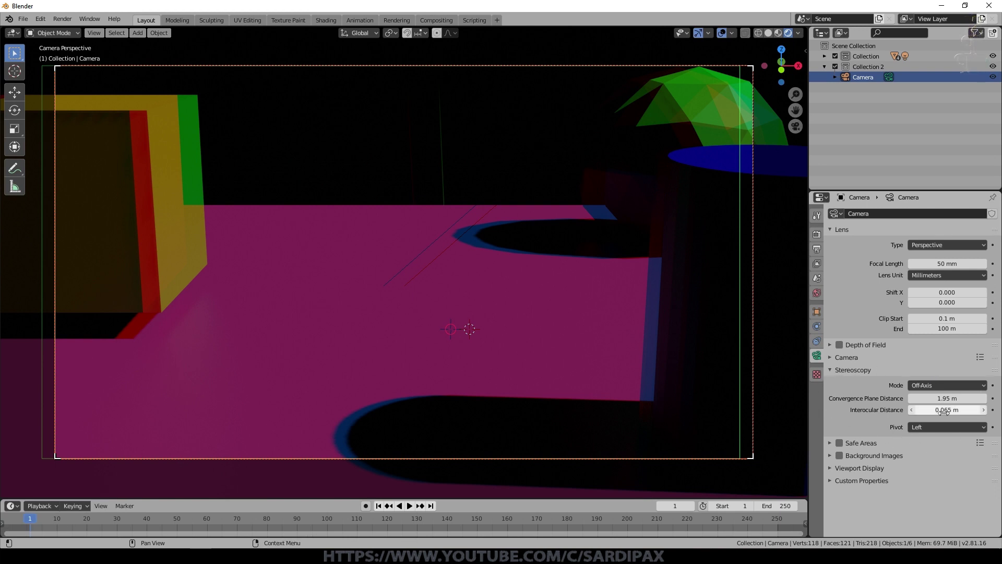
click(944, 384)
click(944, 383)
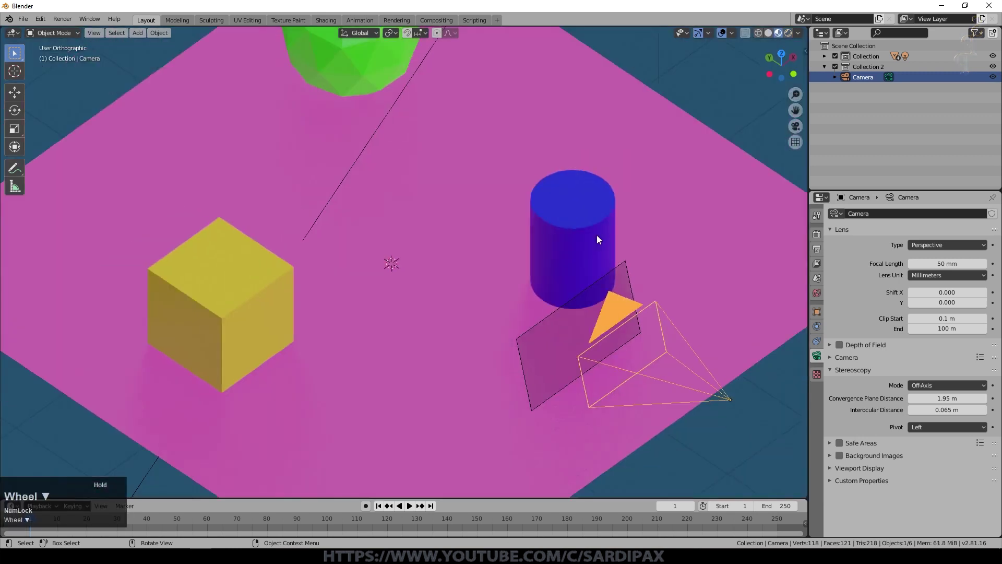
Try convergence plane distances of 6.82 m and 1.39 m from outside, and check the nearer one through the camera
scroll(597, 236, down, 1)
drag(934, 398, 1001, 398)
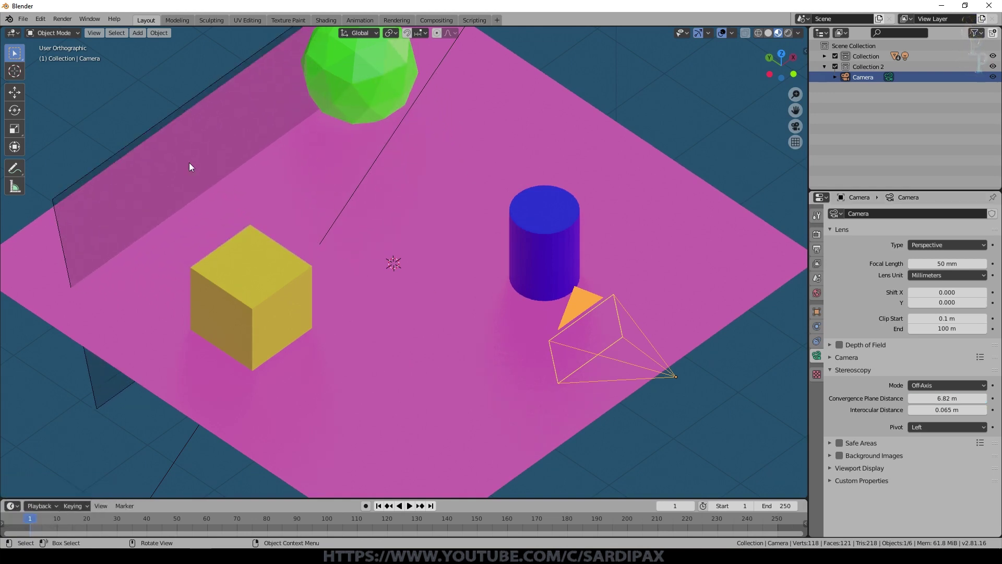
drag(947, 398, 917, 398)
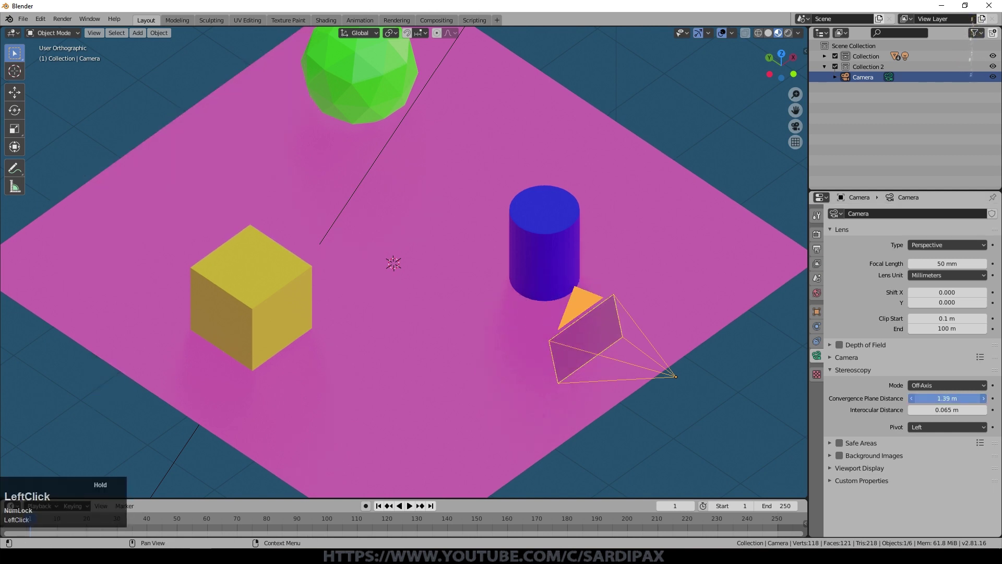
key(KP_0)
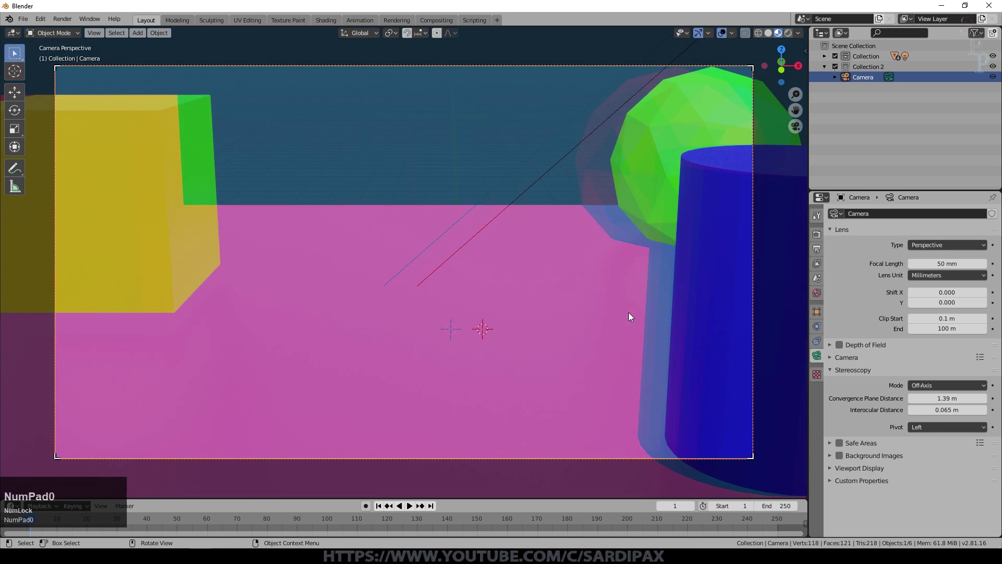
Set the camera's convergence plane distance to 2.14 m while viewing the plane from outside
drag(947, 398, 958, 398)
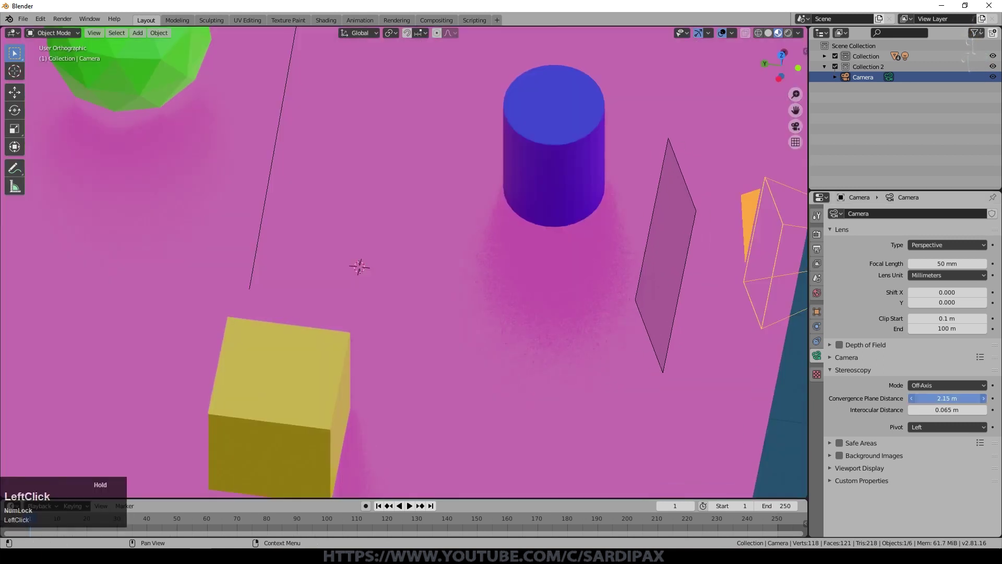
drag(958, 399, 956, 398)
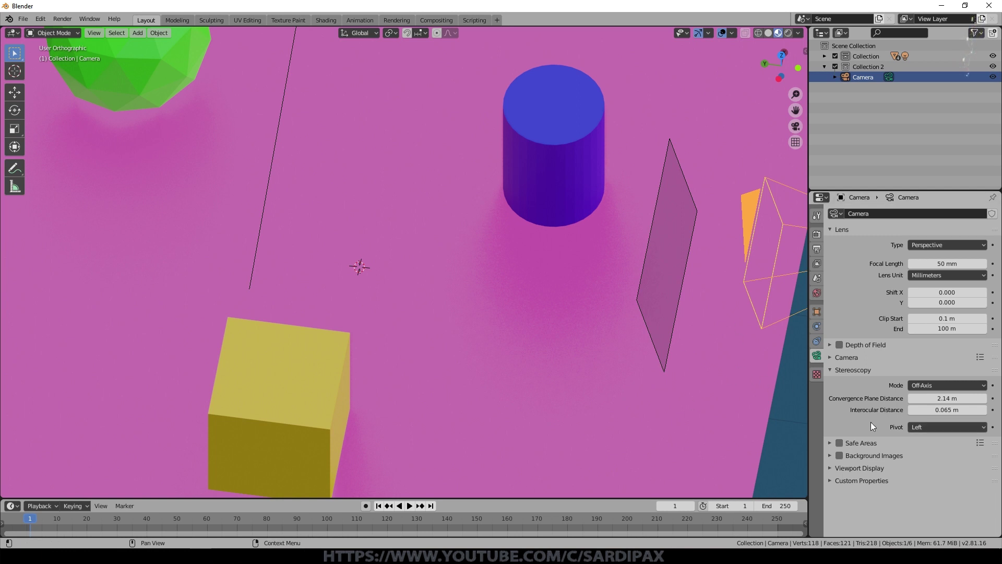
View the camera's stereo pivot options and check the stereo image through the camera
click(937, 427)
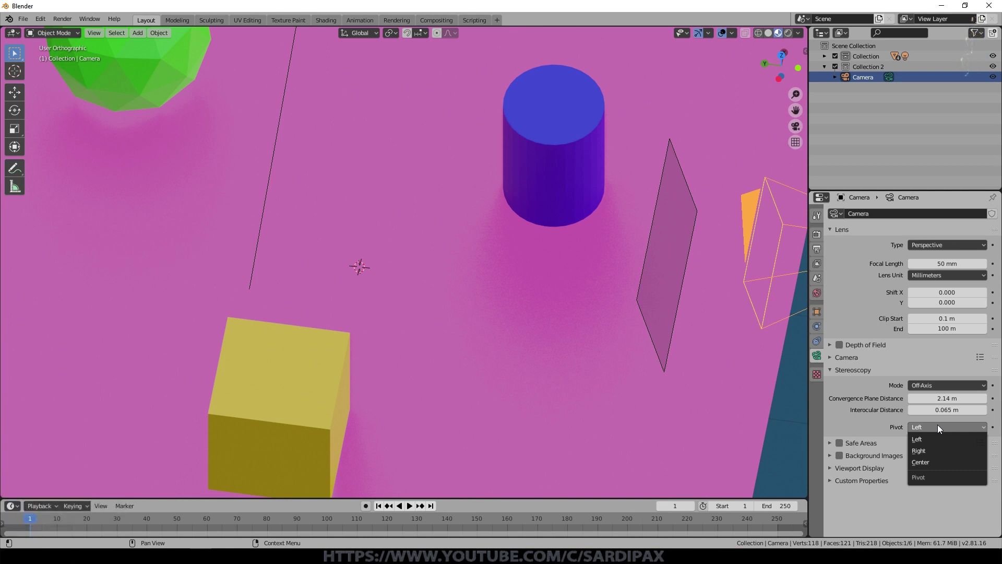
click(869, 422)
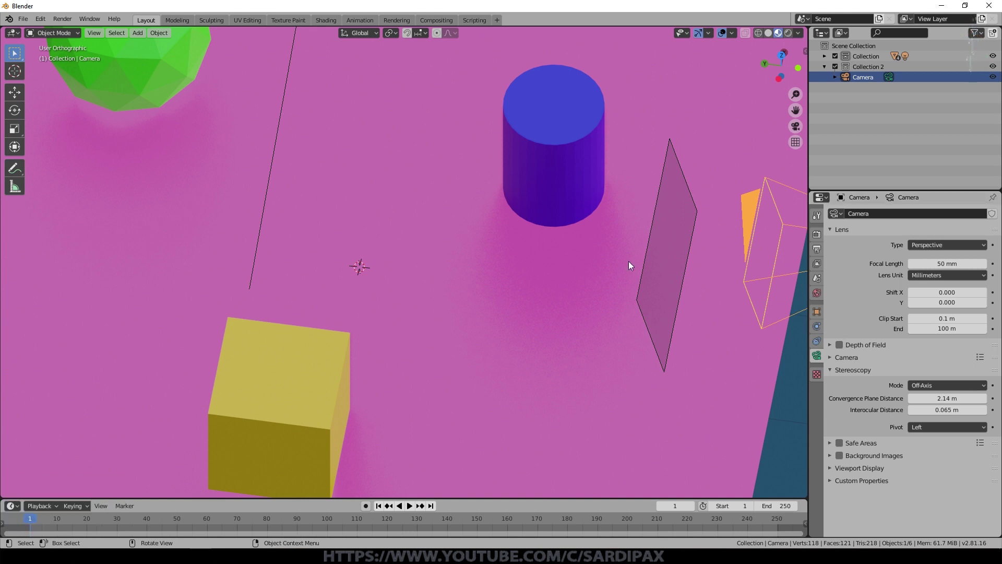
key(KP_0)
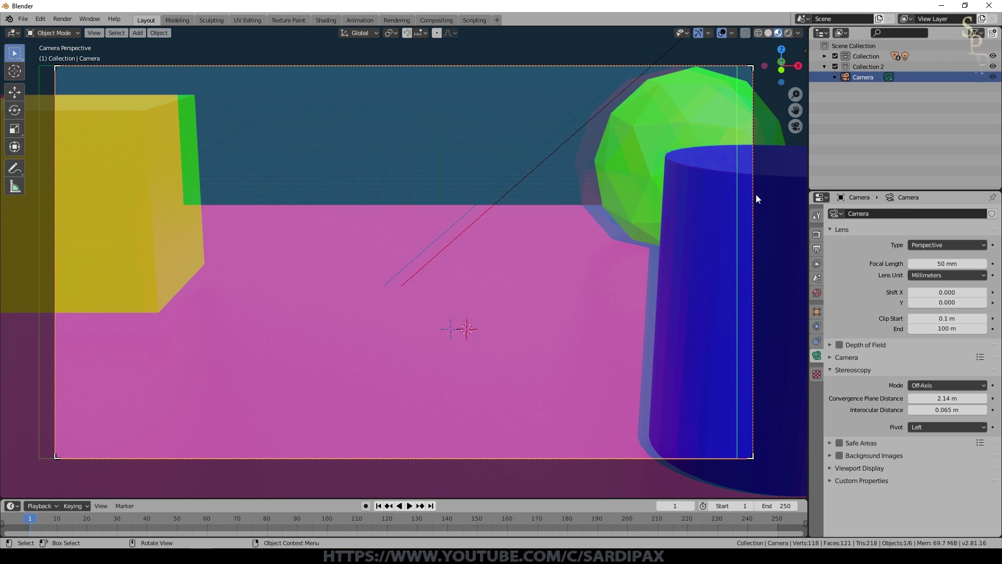
Set the scene's output file format to AVI JPEG
click(817, 249)
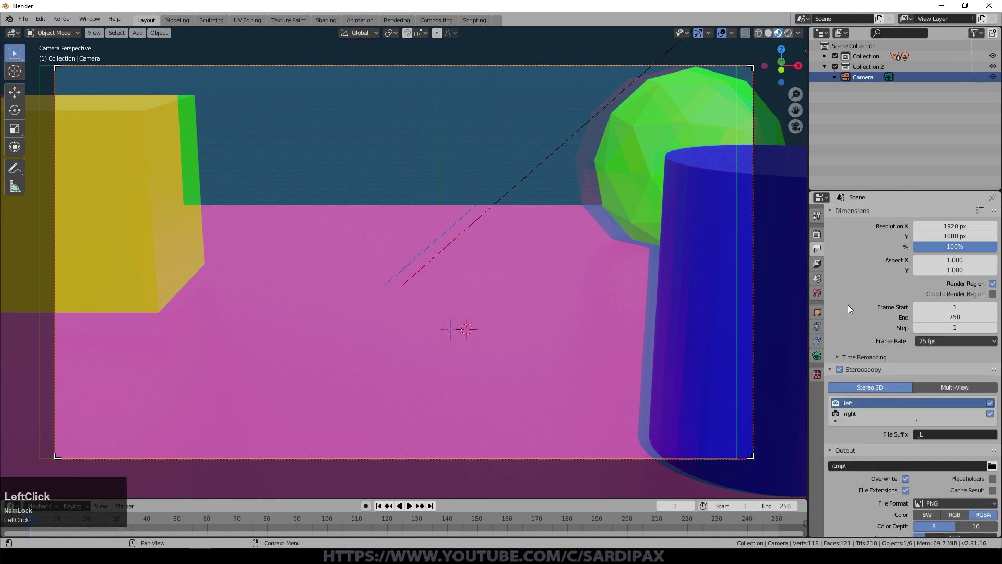
scroll(848, 305, down, 3)
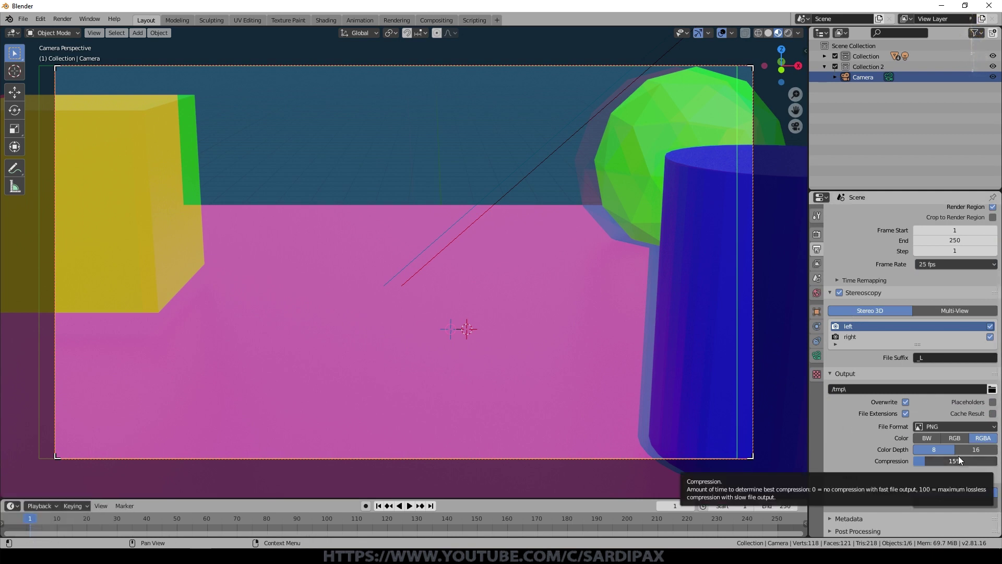
click(955, 427)
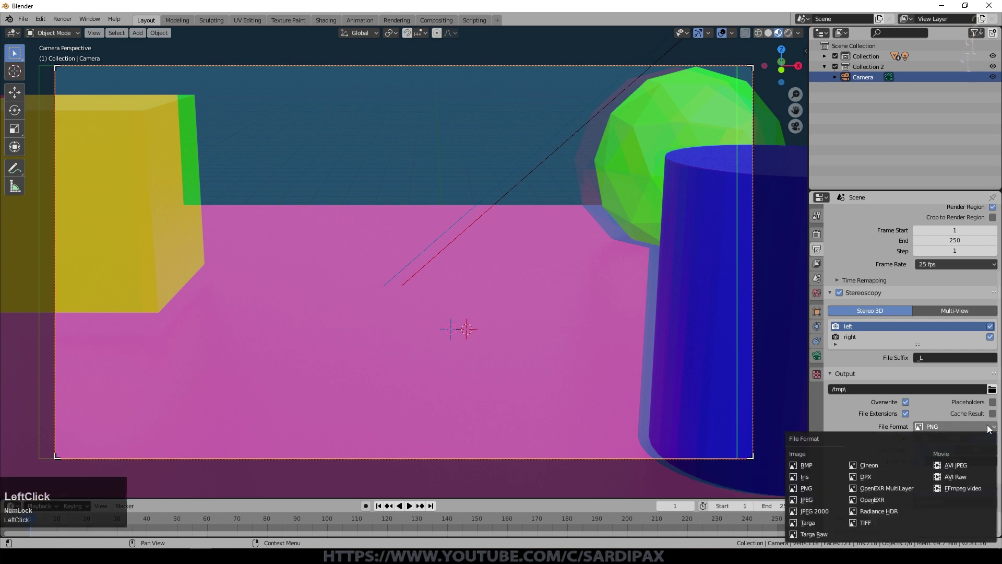
click(958, 465)
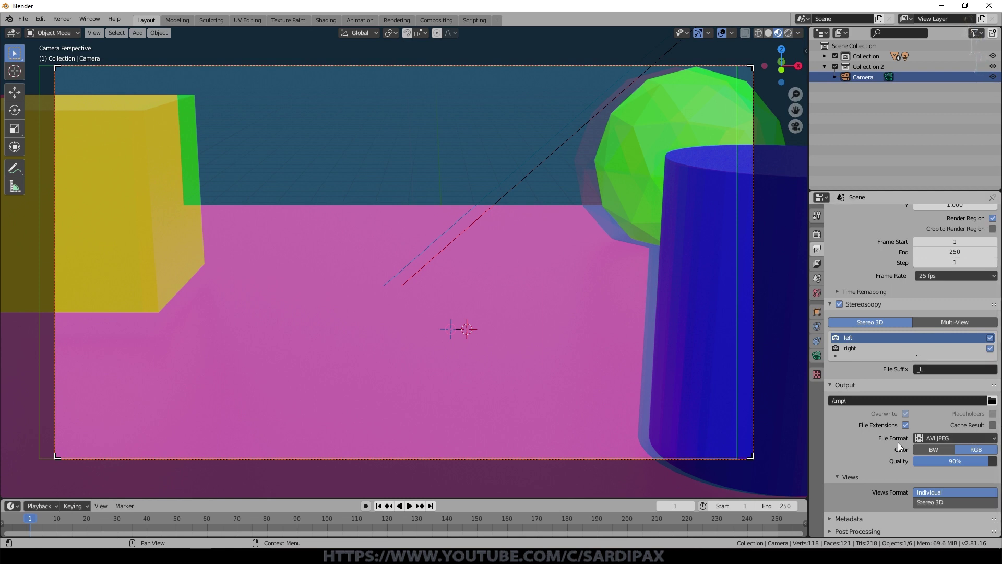
scroll(944, 488, up, 1)
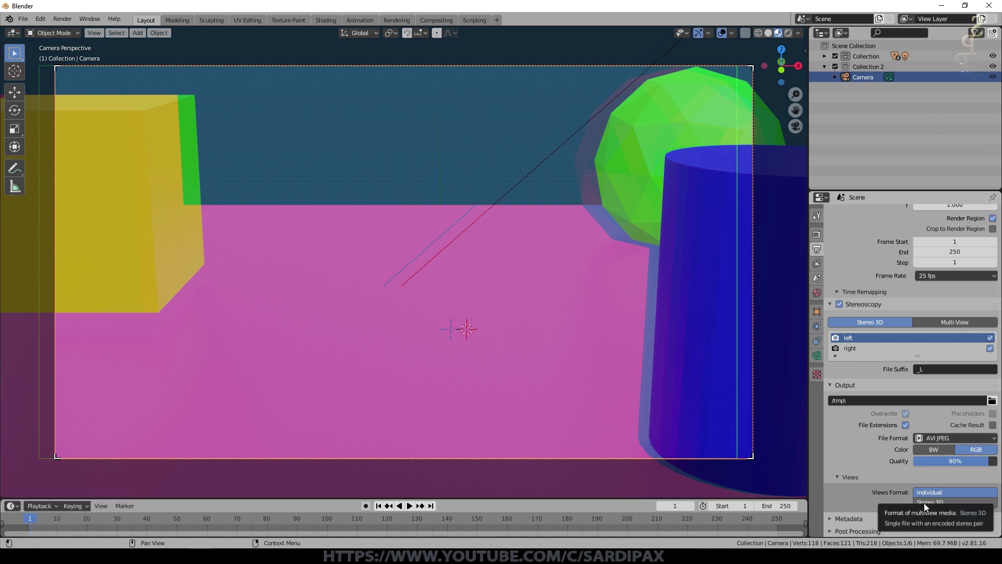
Set the output views format to Stereo 3D with the Top-Bottom stereo mode
click(932, 493)
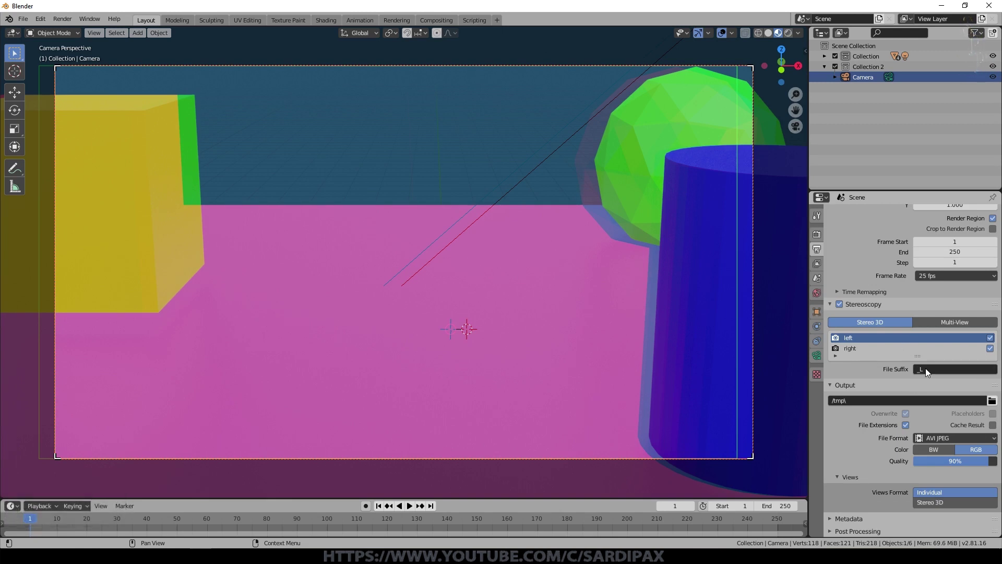
click(940, 502)
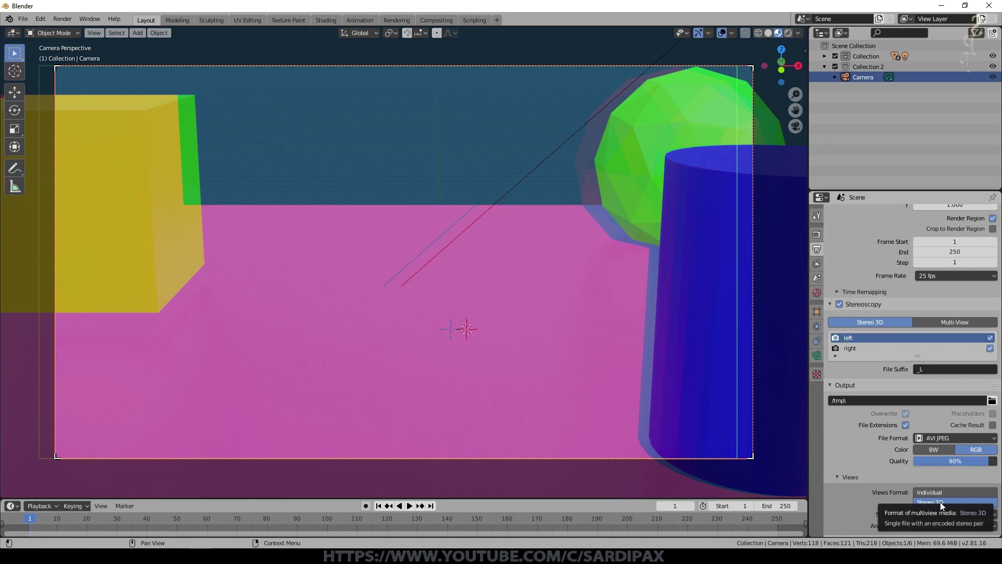
scroll(899, 448, down, 1)
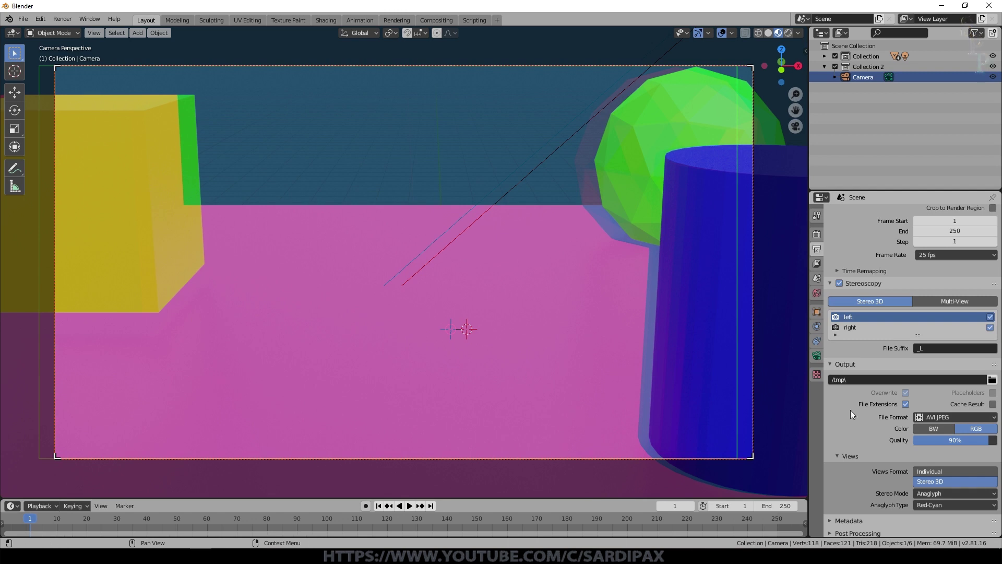
click(946, 494)
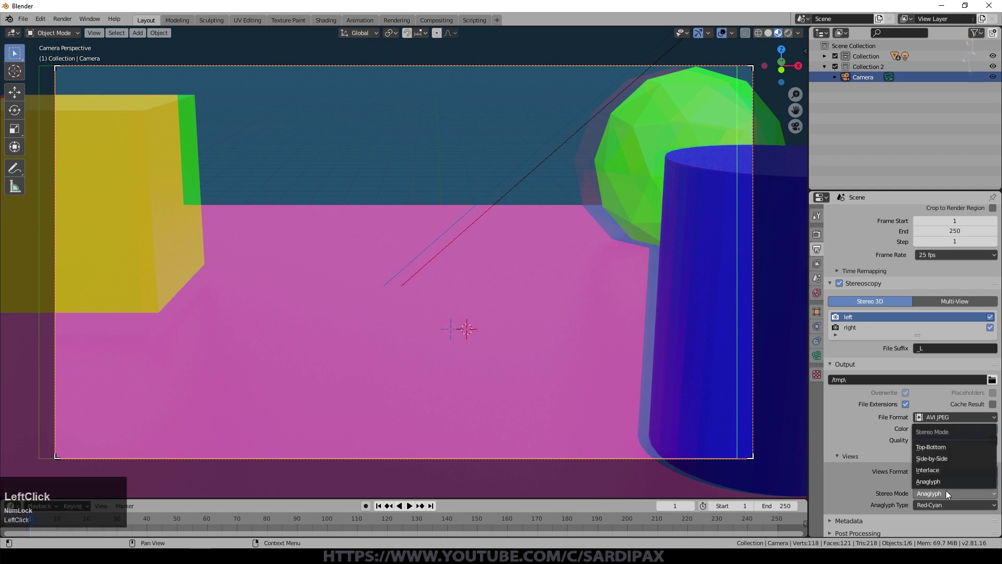
click(944, 448)
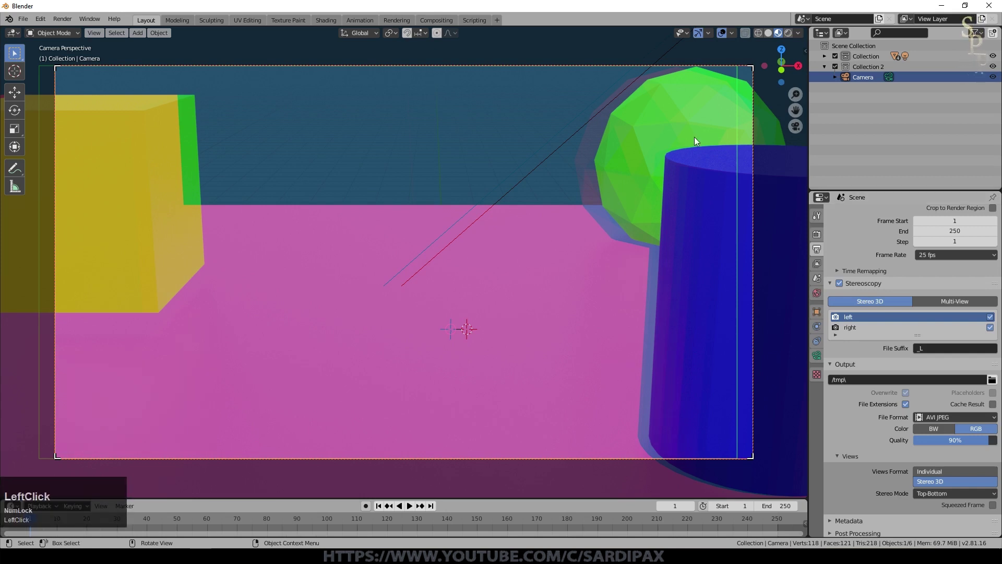
Render the stereo frame as PNG in Side-by-Side mode, enable Squeezed Frame, and render it again
key(F12)
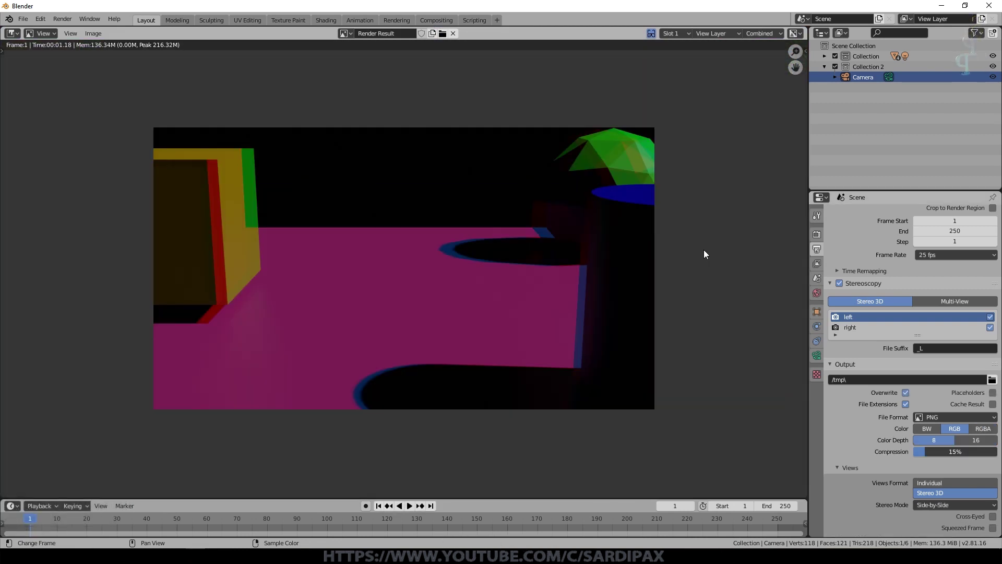
click(992, 528)
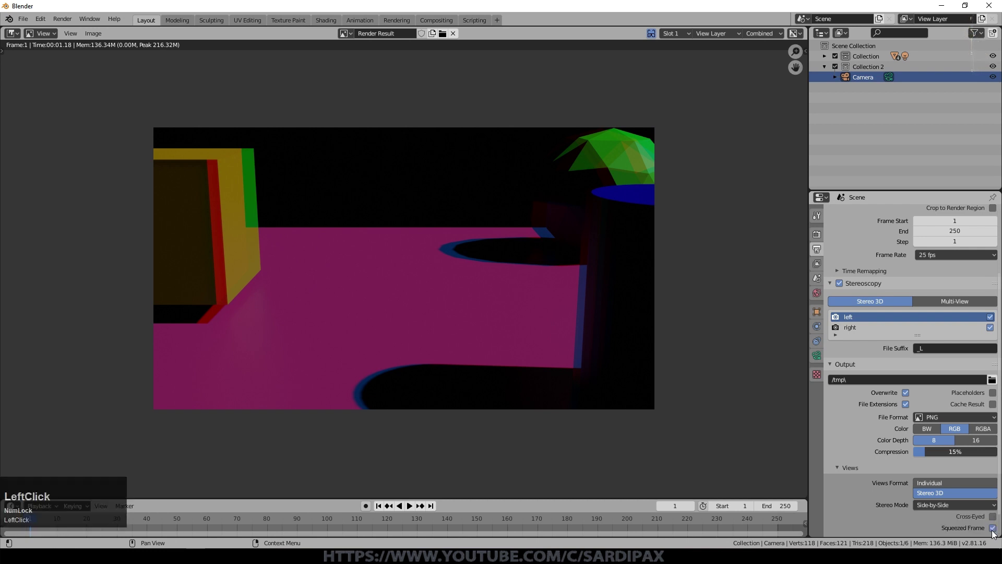
key(F12)
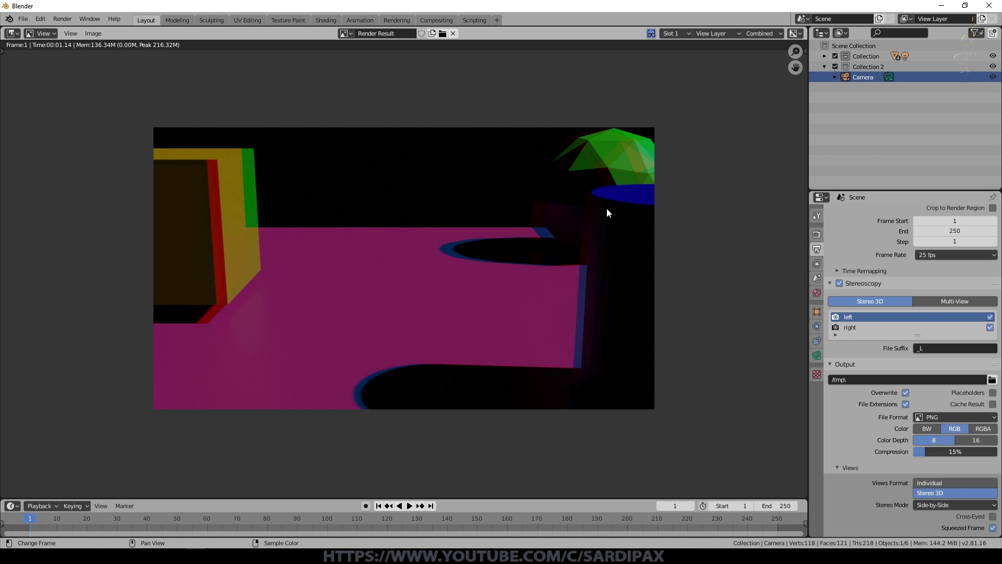
Switch the output stereo mode to Top-Bottom and back to Side-by-Side
click(959, 504)
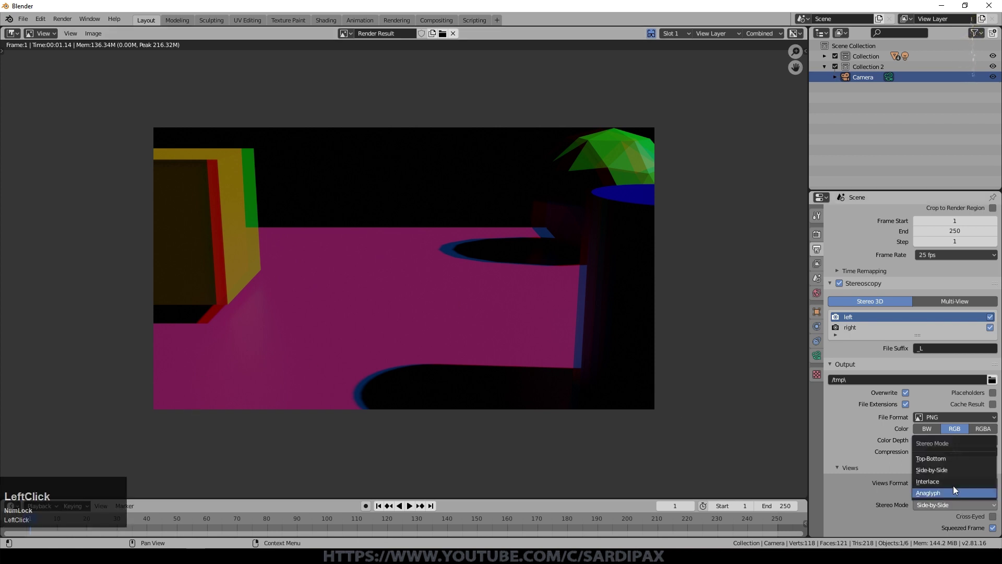
click(945, 459)
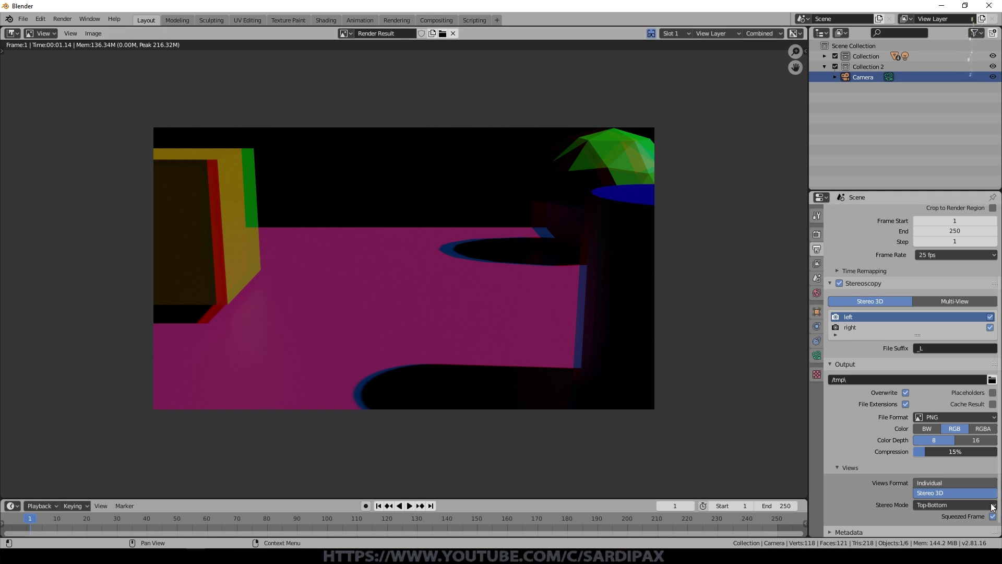
click(943, 503)
click(936, 469)
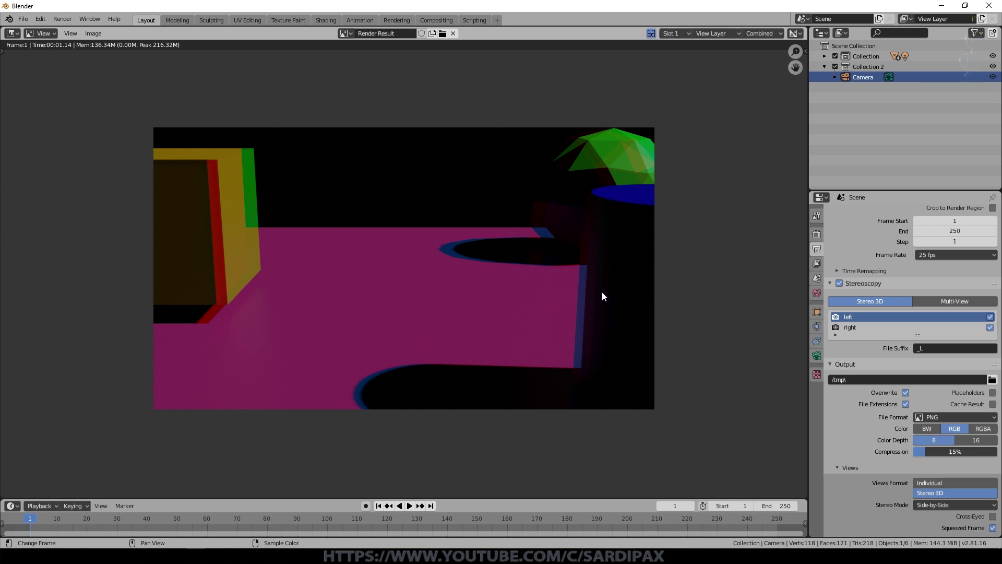
View the left and right eye images of the render separately, and return to the combined stereo display
click(651, 33)
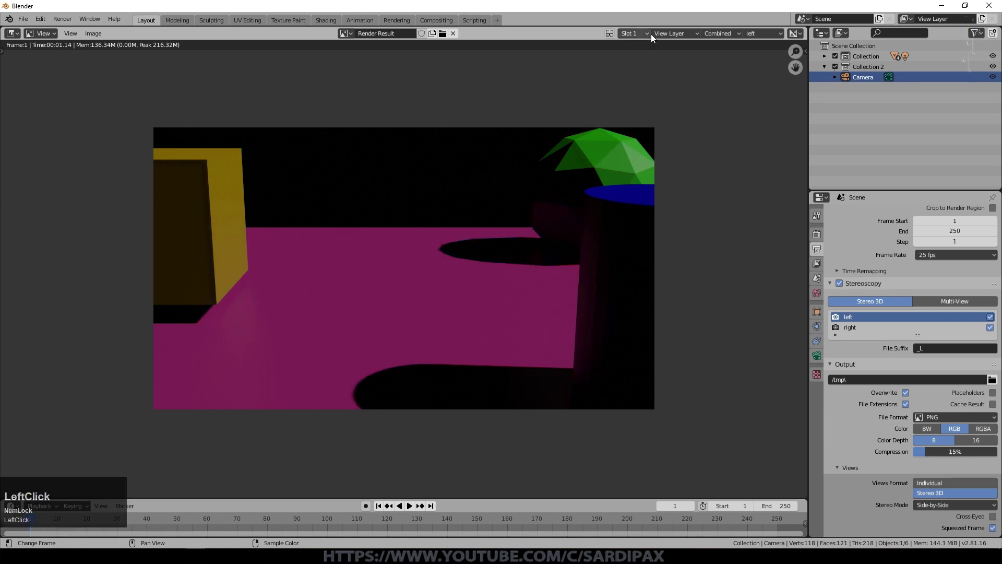
click(765, 32)
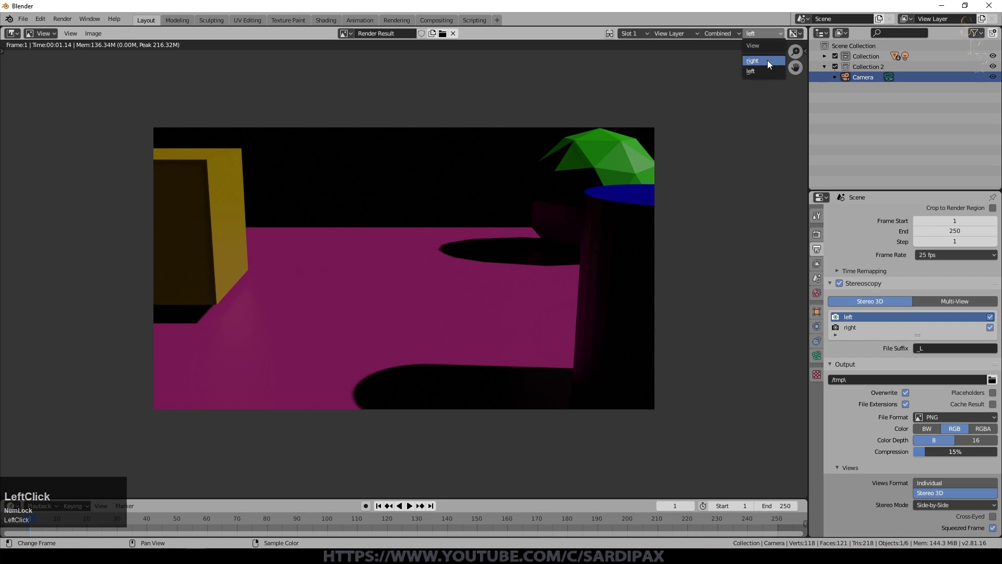
click(767, 60)
click(754, 33)
click(762, 71)
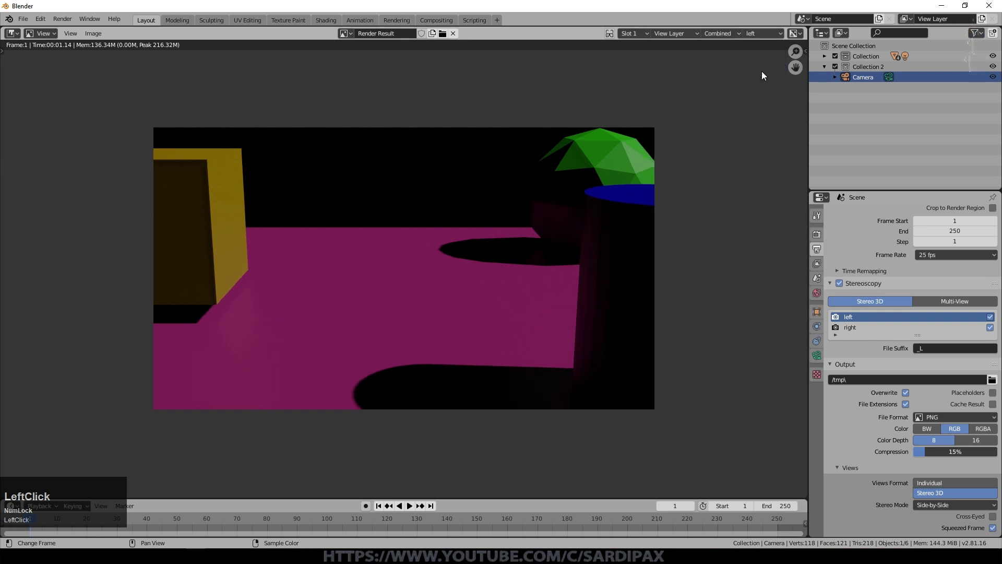
click(609, 32)
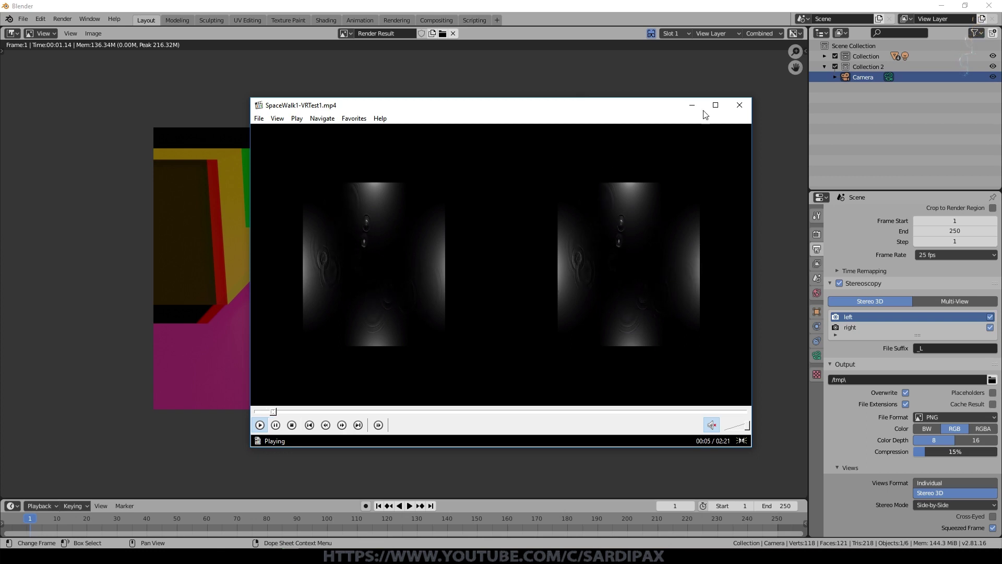
Watch the side-by-side video SpaceWalk1-VRTest1.mp4 in a maximized player, skipping ahead past the titles, and close it
click(715, 105)
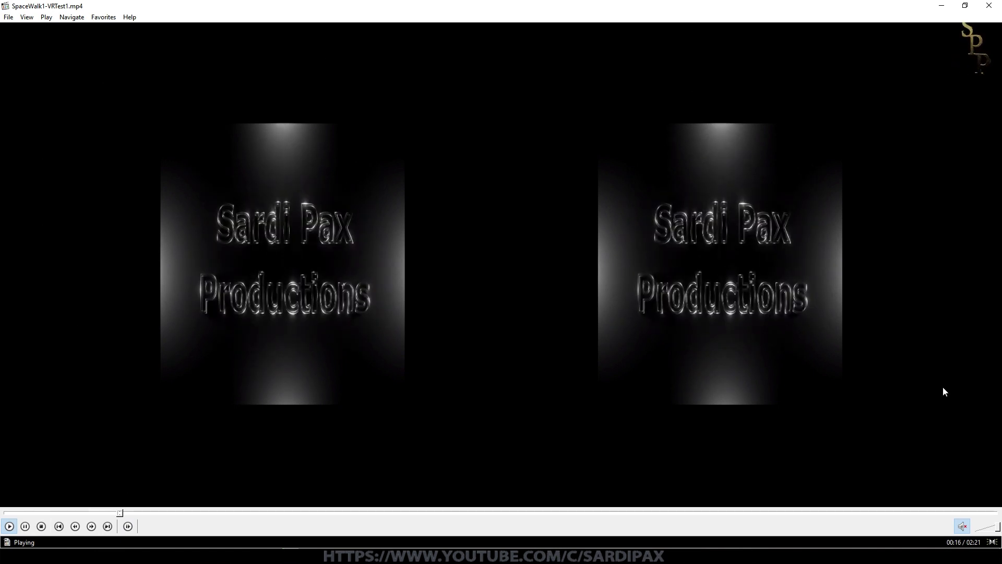
click(167, 514)
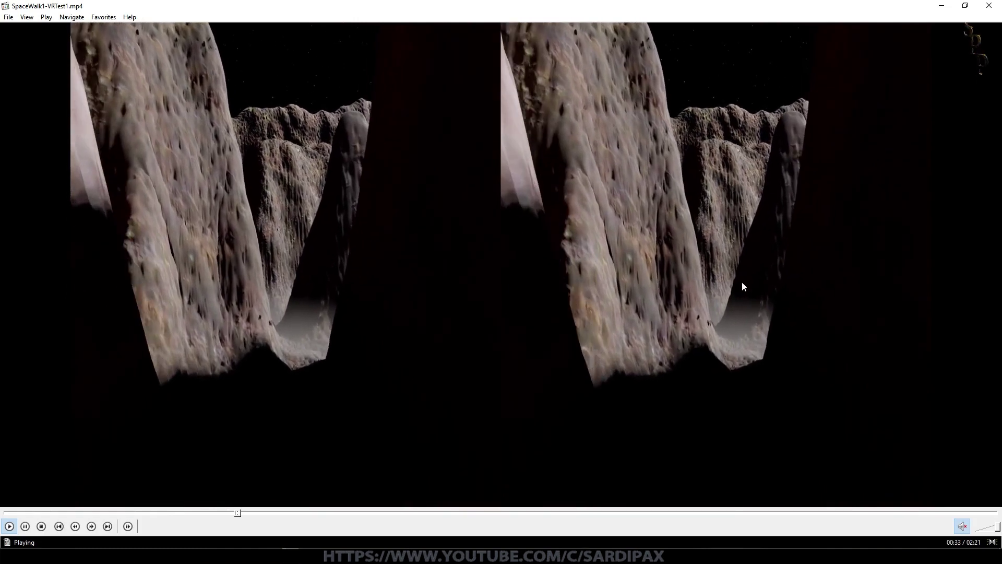
click(964, 6)
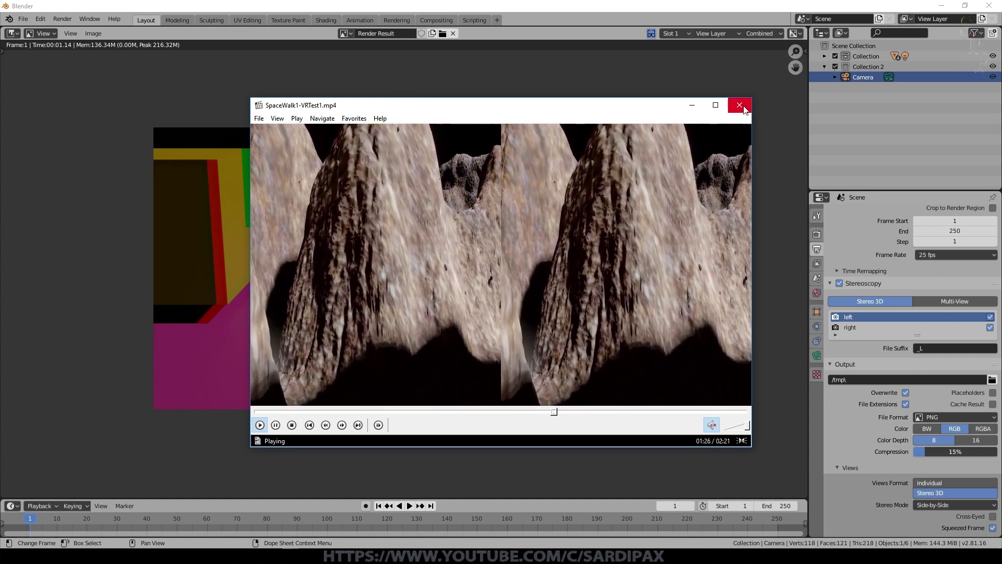
click(739, 106)
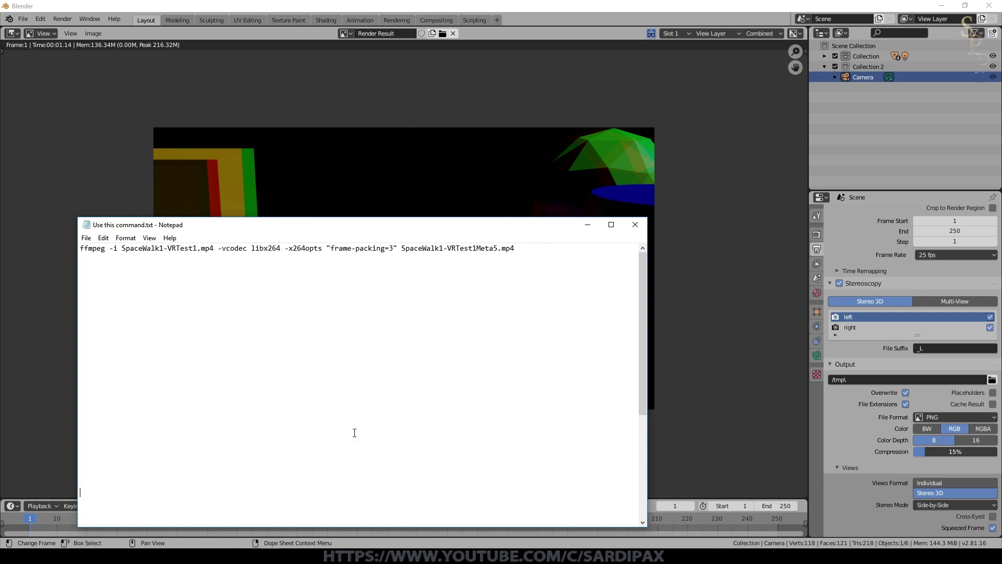
Start a Command Prompt from the Ffmpeg VR Meta Adder folder and paste in the "frame-packing=3" ffmpeg command copied from "Use this command.txt"
click(291, 502)
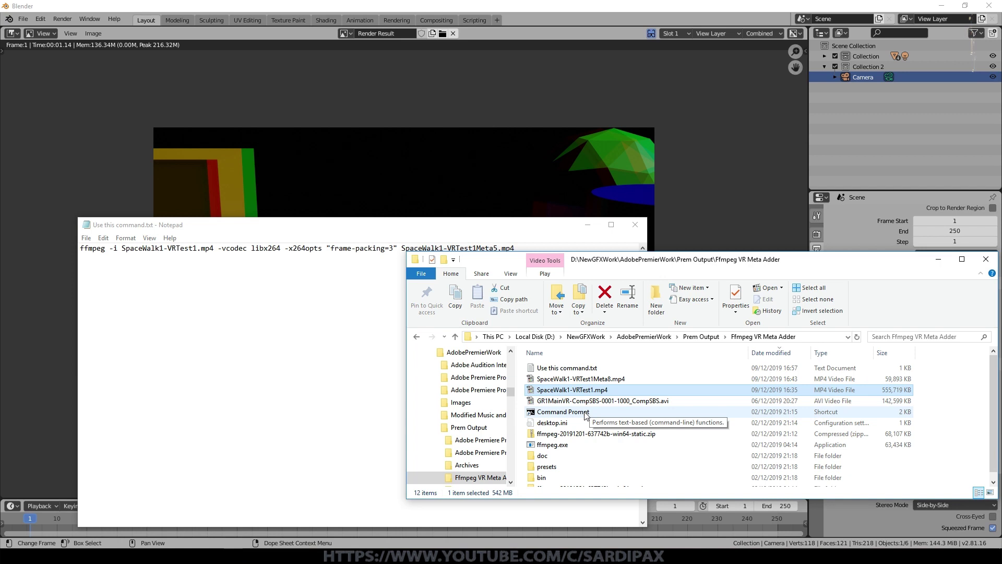
double_click(586, 412)
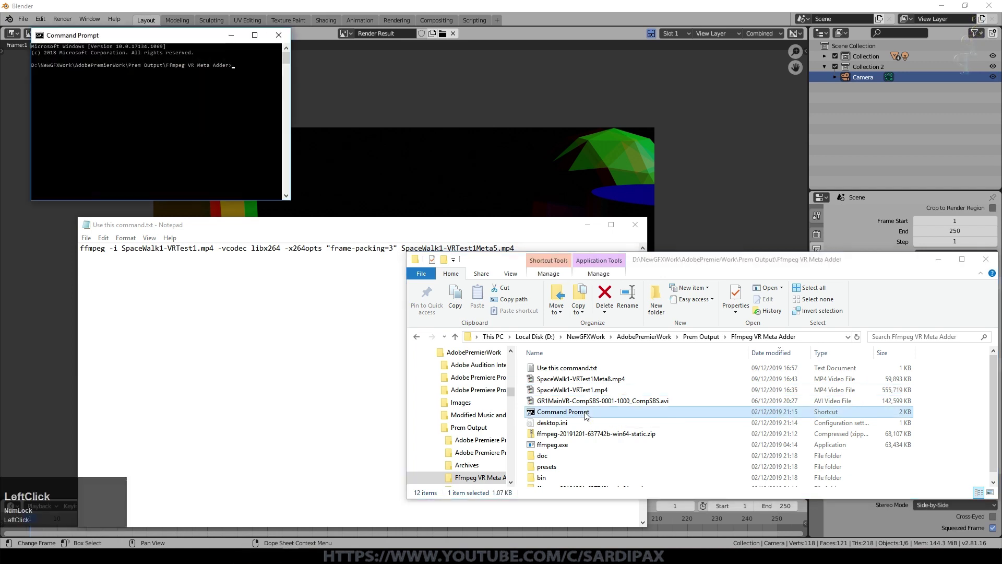
click(297, 245)
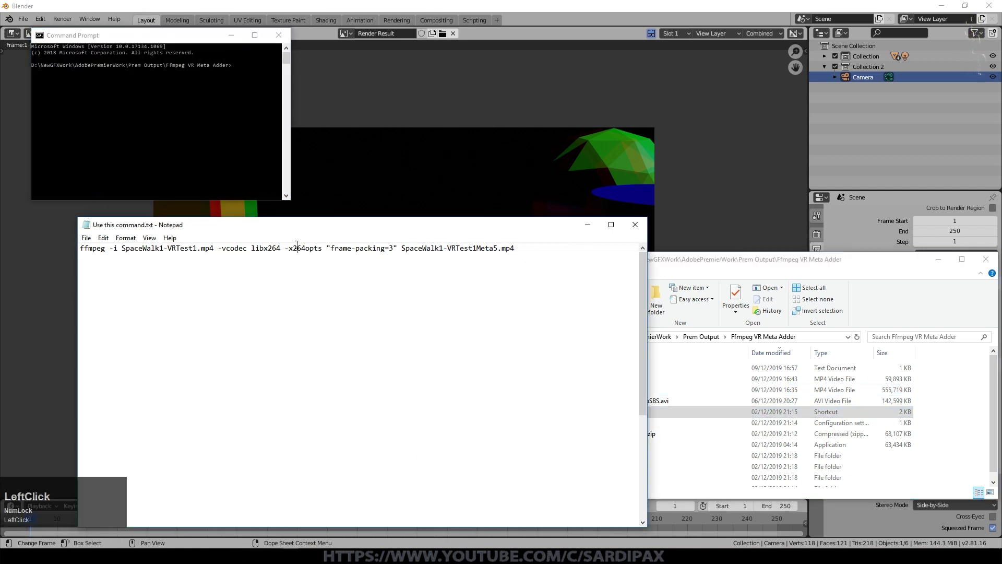
drag(526, 248, 78, 249)
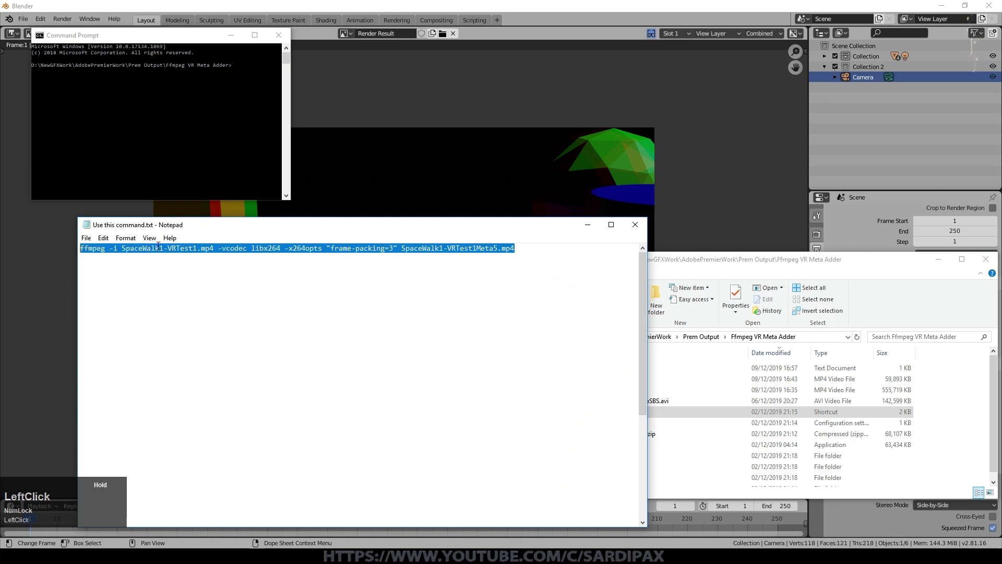
right_click(329, 252)
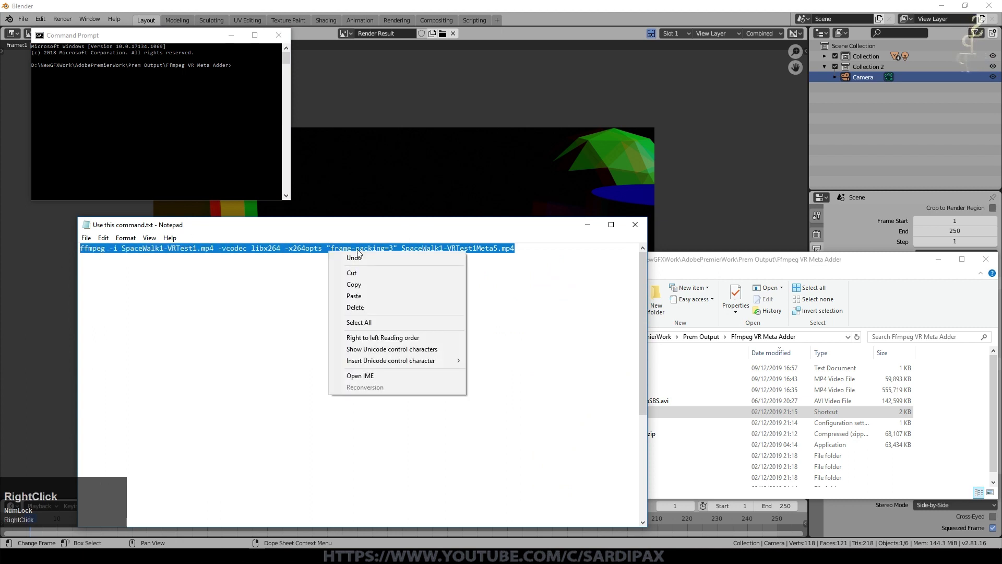
click(366, 281)
right_click(353, 69)
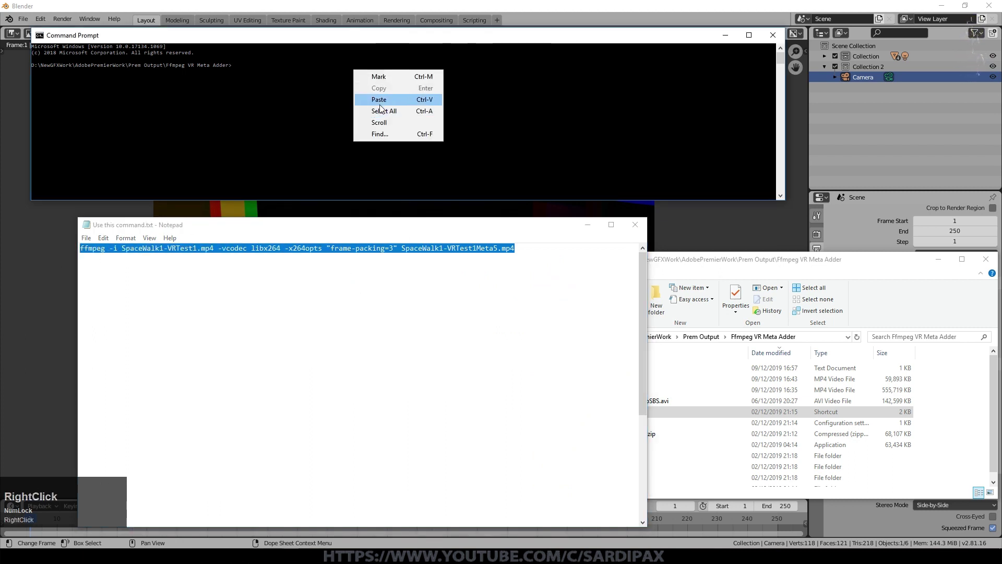
click(380, 104)
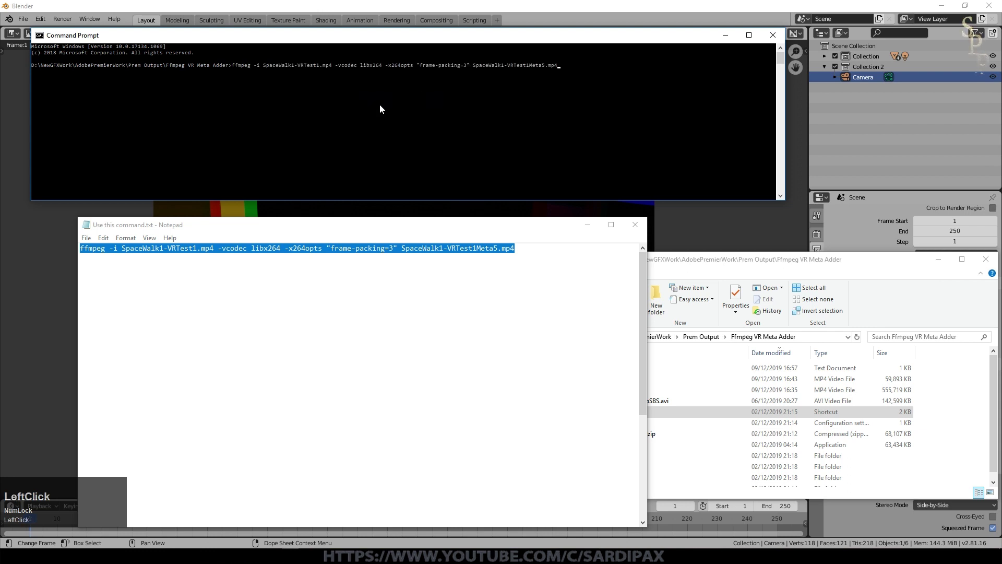
Examine the ffmpeg command in the text file alongside the folder's files, highlighting the input name SpaceWalk1-VRTest1.mp4
click(245, 255)
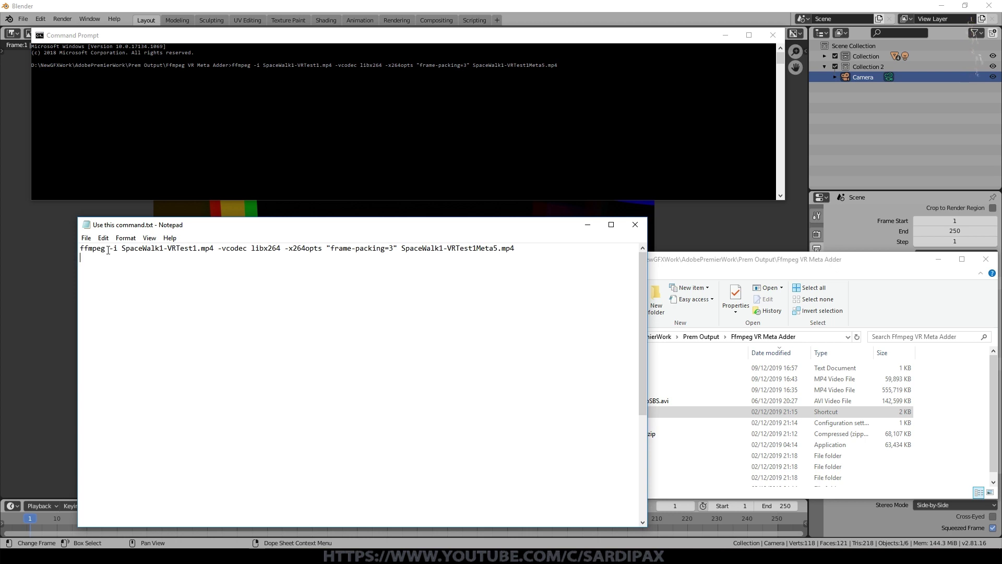
click(735, 267)
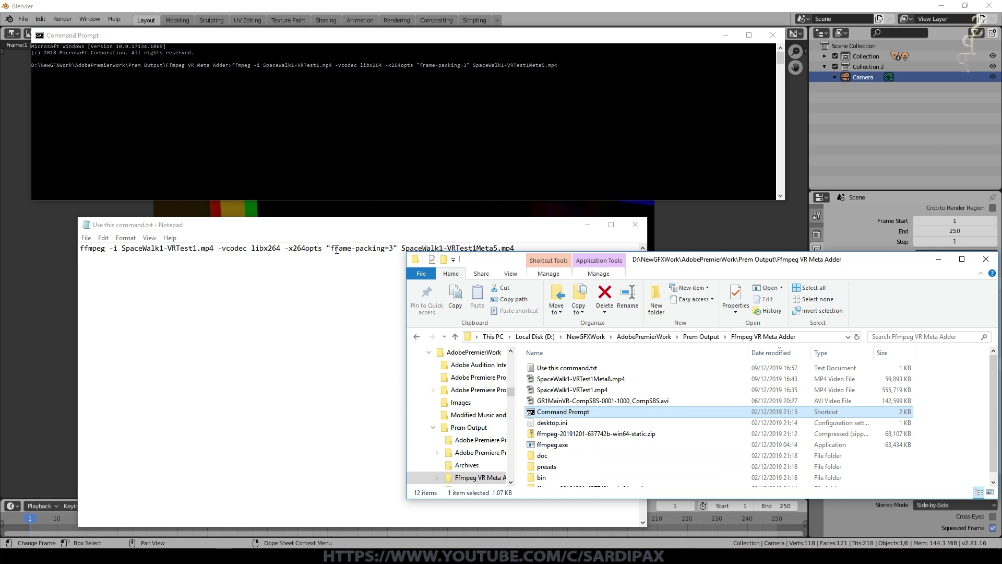
click(334, 233)
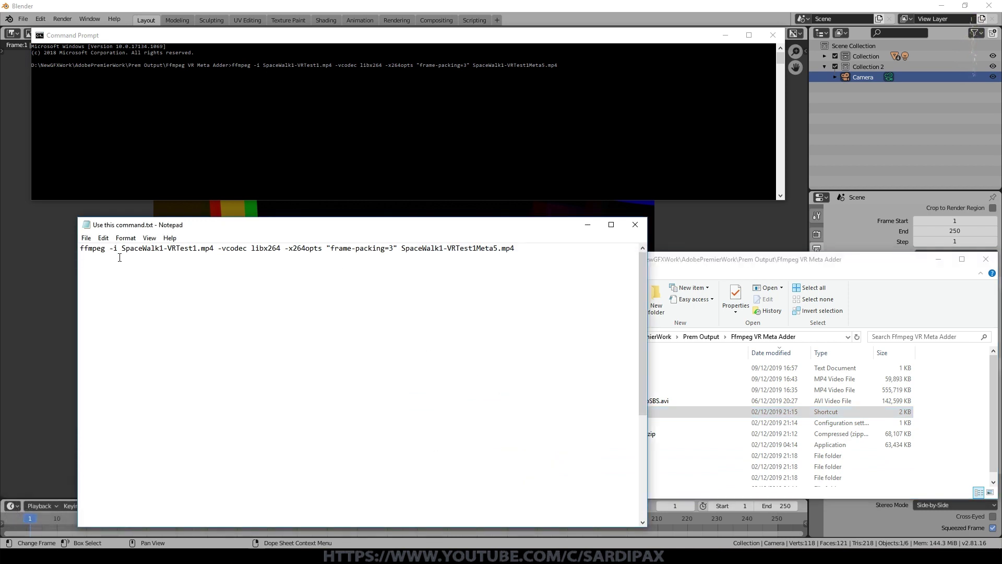
drag(122, 248, 215, 248)
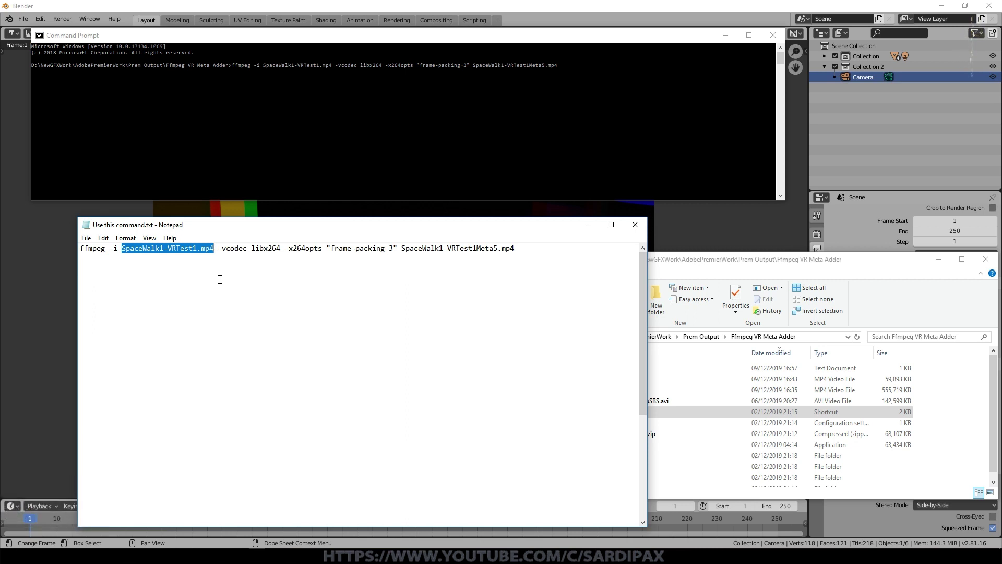
Examine the ffmpeg command's codec options, the "frame-packing=3" setting and the output name SpaceWalk1-VRTest1Meta5.mp4 by highlighting each part
drag(218, 248, 322, 249)
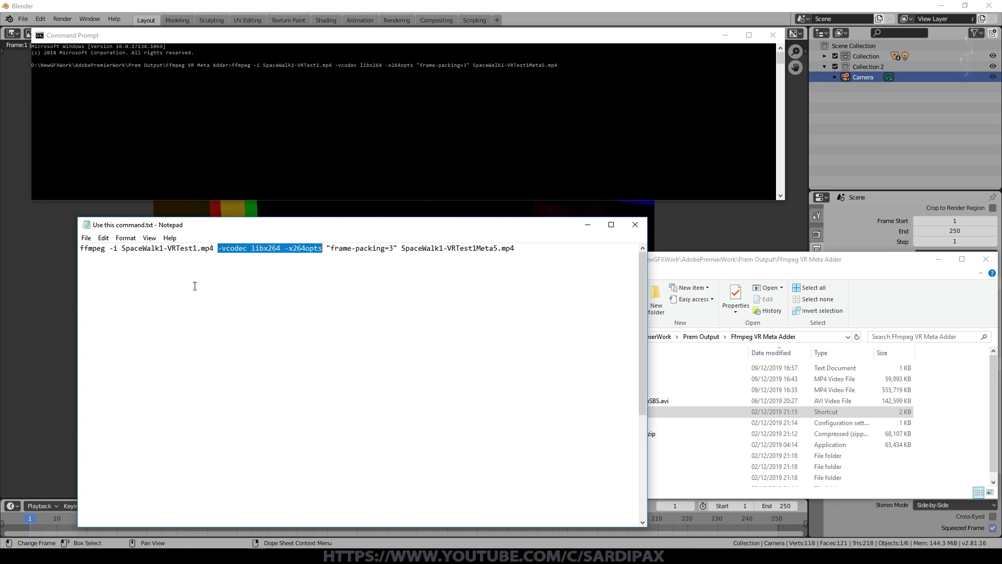
drag(399, 248, 327, 250)
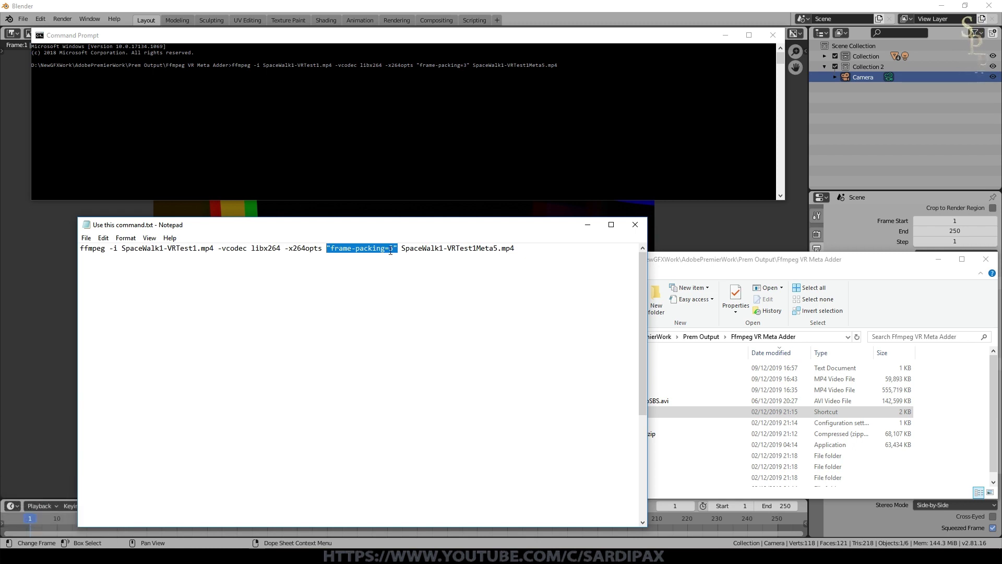
click(392, 305)
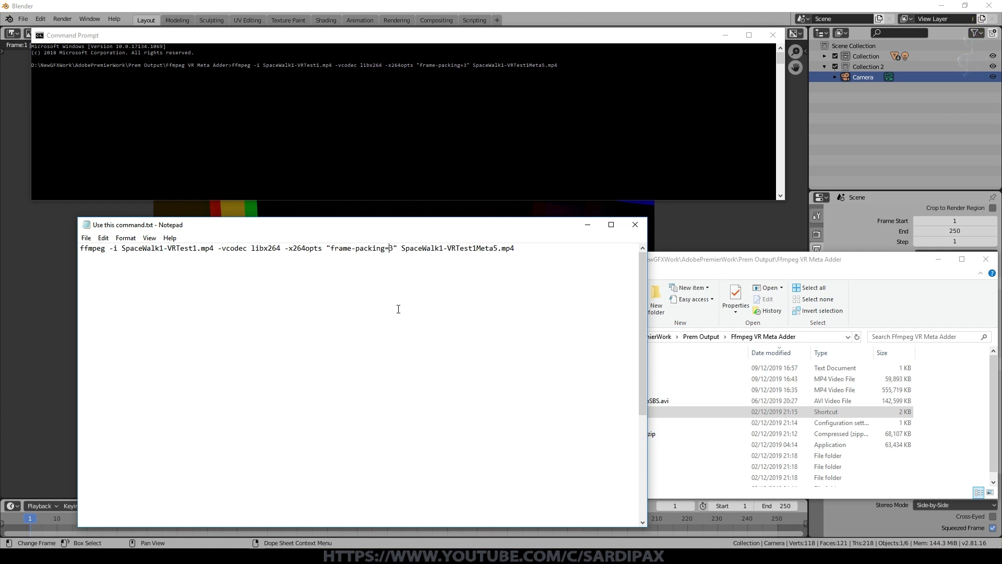
drag(397, 249, 326, 249)
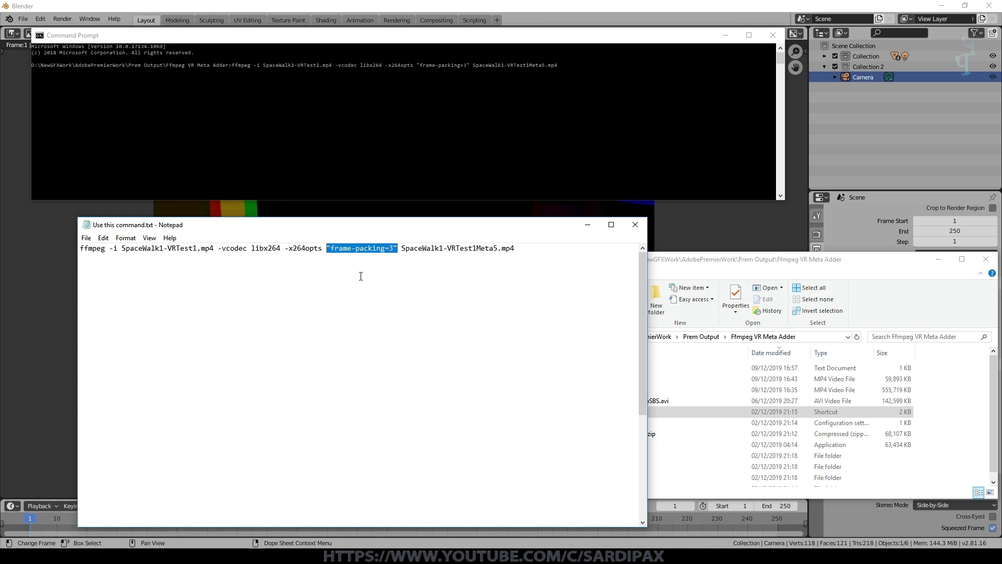
drag(402, 249, 514, 249)
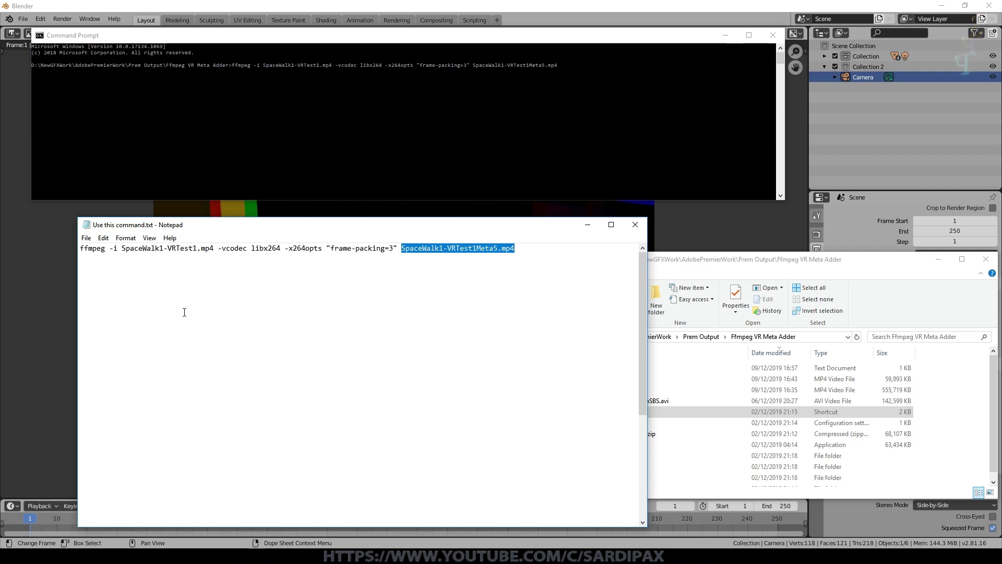
click(535, 246)
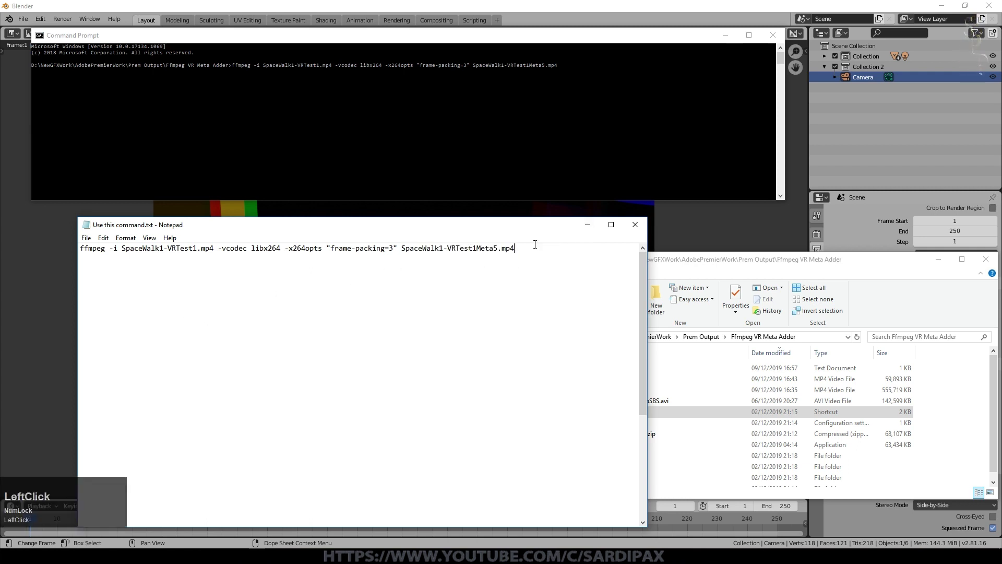
Run the pasted ffmpeg command to create SpaceWalk1-VRTest1Meta5.mp4, and enlarge the console window to follow the encoding output
click(584, 70)
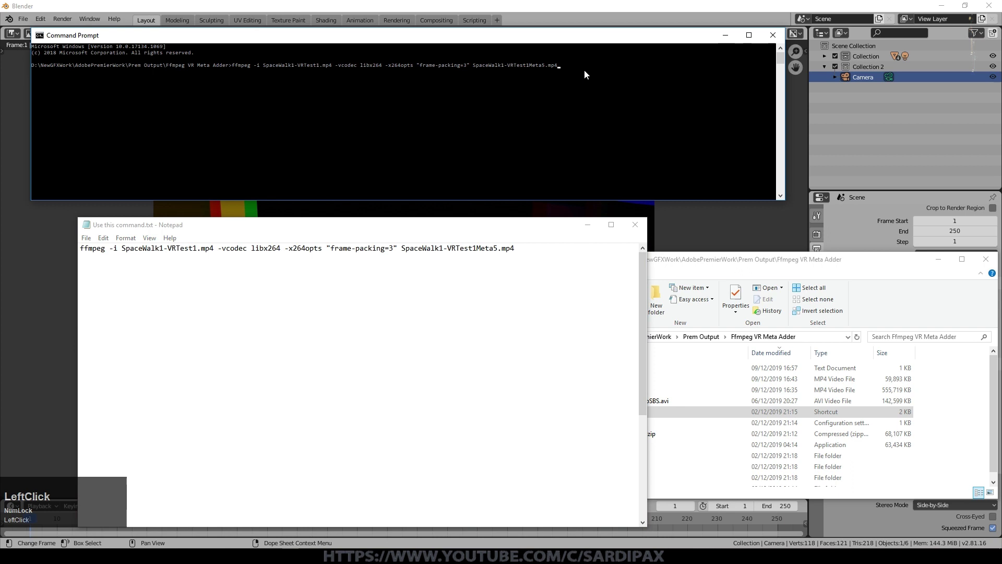
key(Return)
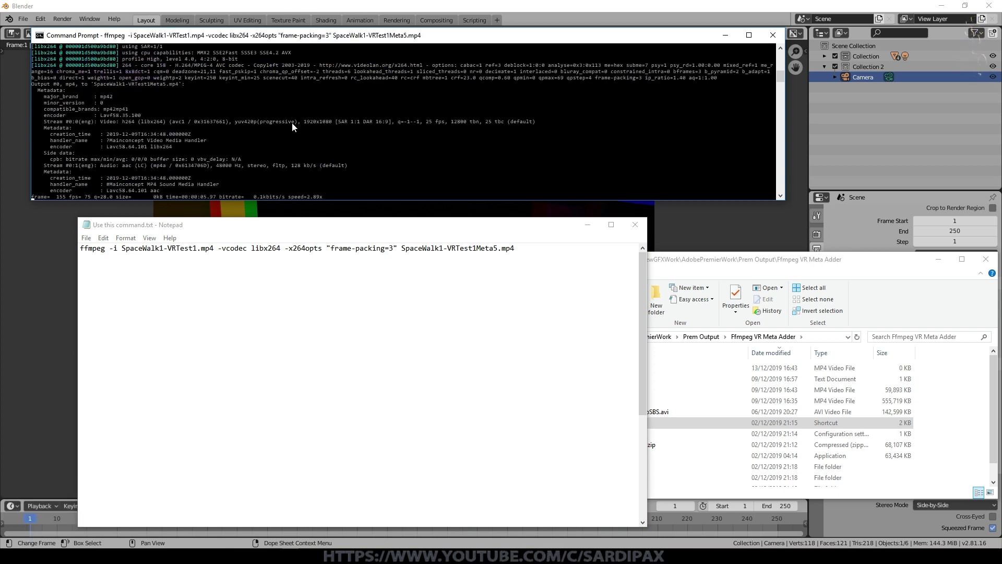
scroll(300, 173, up, 1)
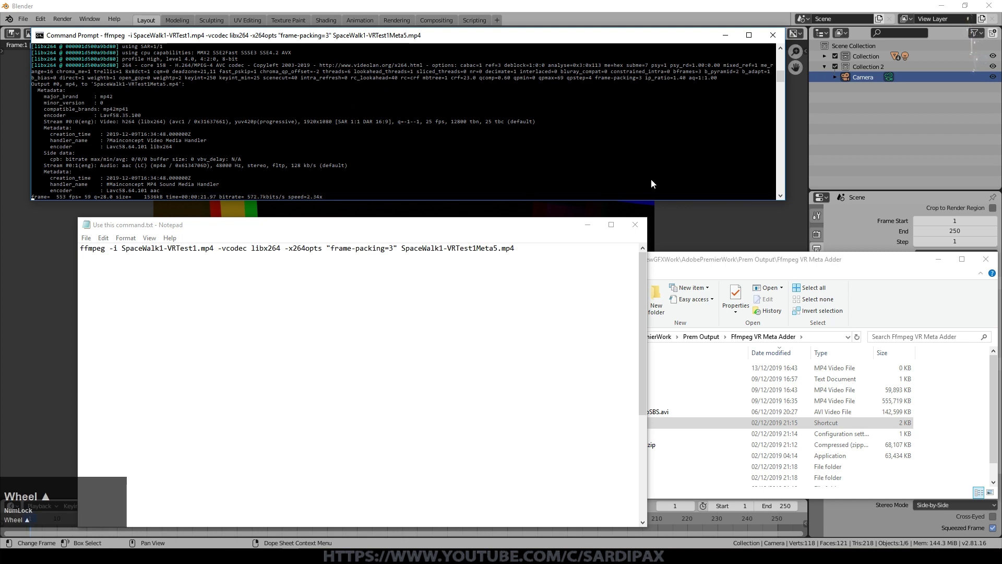
drag(650, 204, 650, 285)
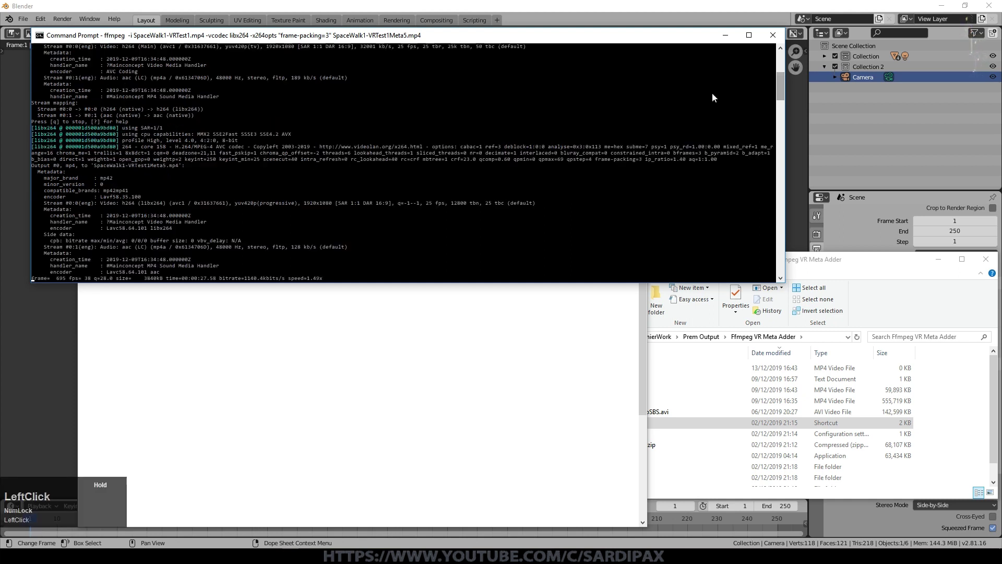
drag(781, 89, 781, 102)
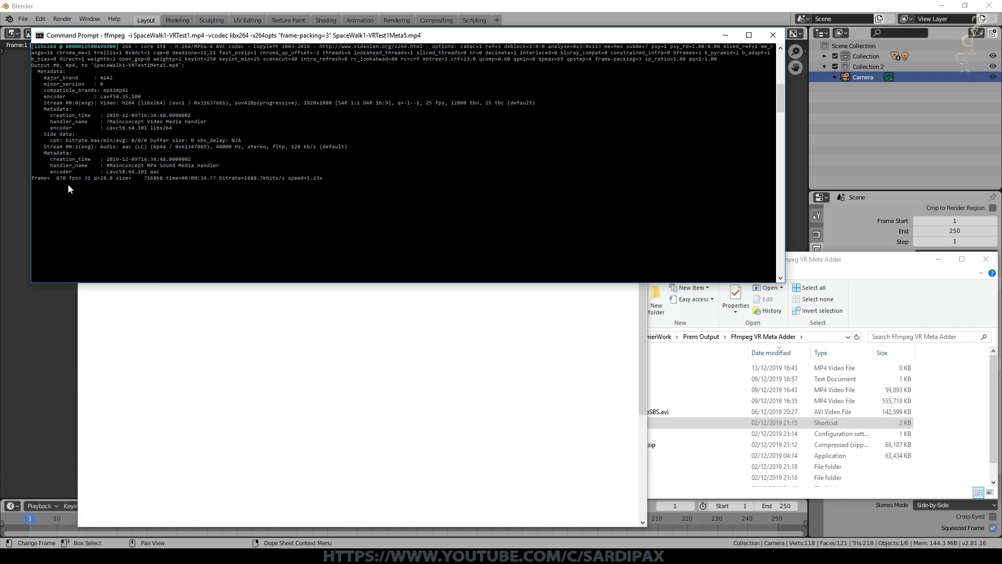
Select SpaceWalk1-VRTest1Meta8.mp4 in the Ffmpeg VR Meta Adder folder, and close the console and the command text file
click(861, 278)
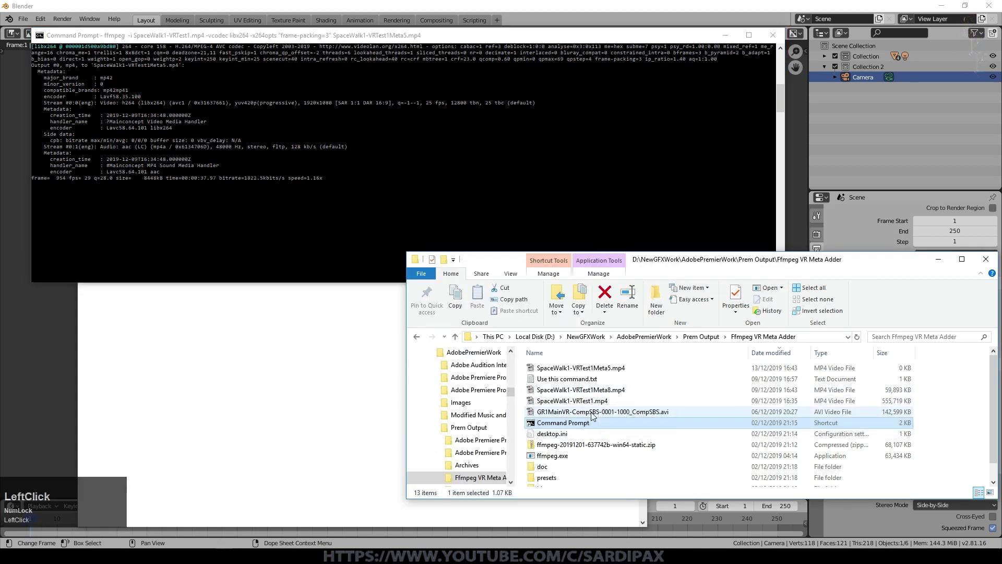
click(613, 391)
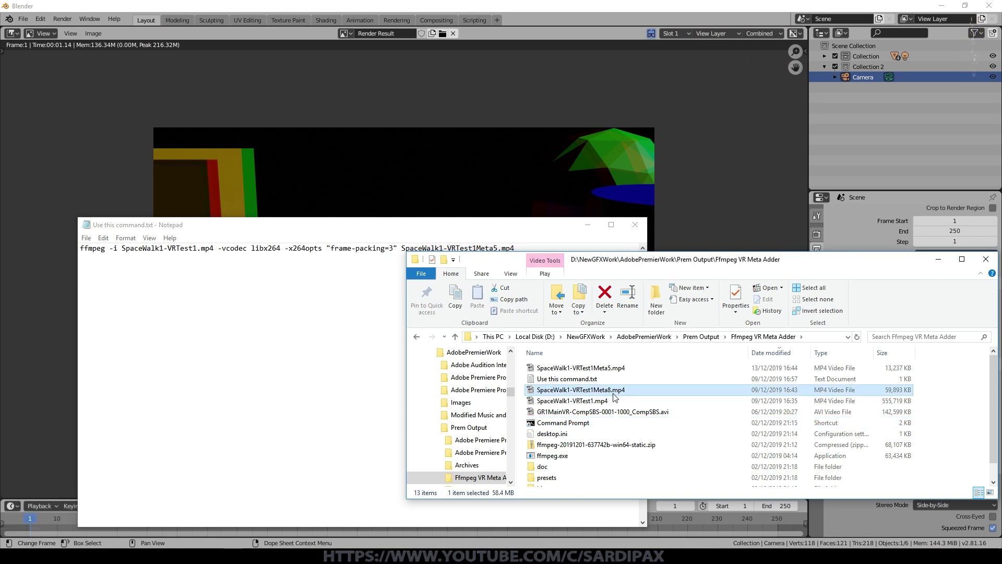
click(635, 224)
click(518, 296)
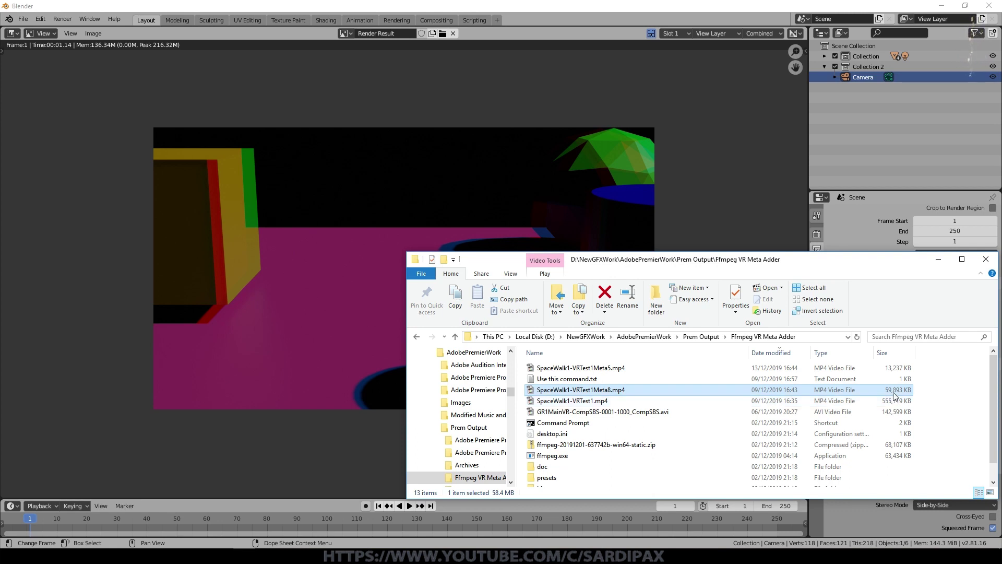
Watch the side-by-side video SpaceWalk1-VRTest1Meta8.mp4 in full screen, return to the windowed player and close it
double_click(582, 390)
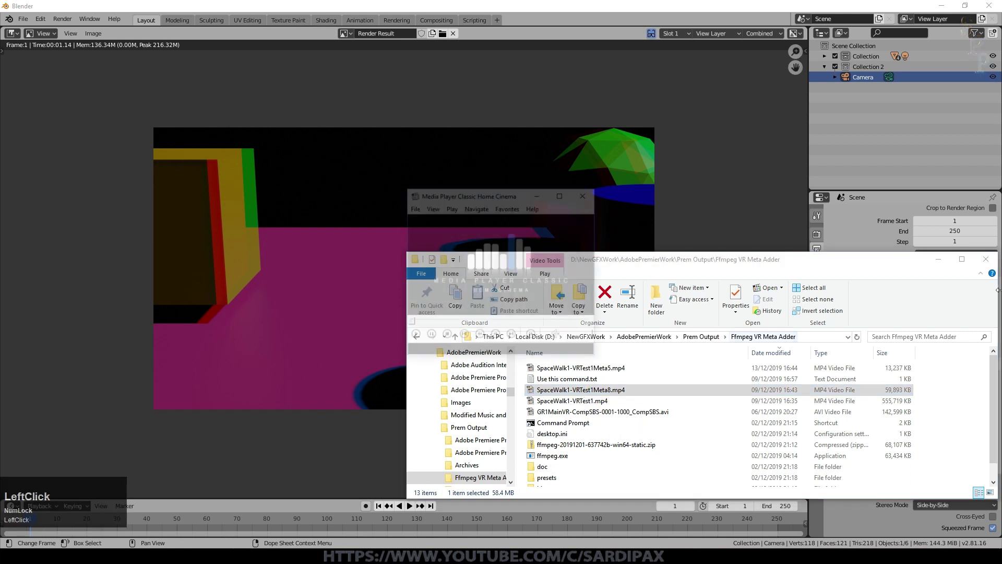
double_click(581, 306)
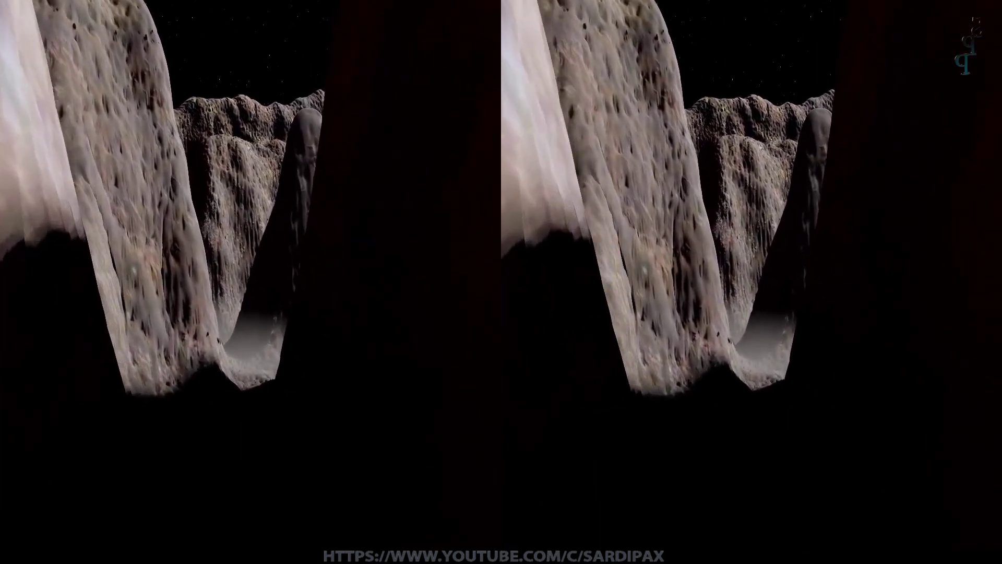
key(Escape)
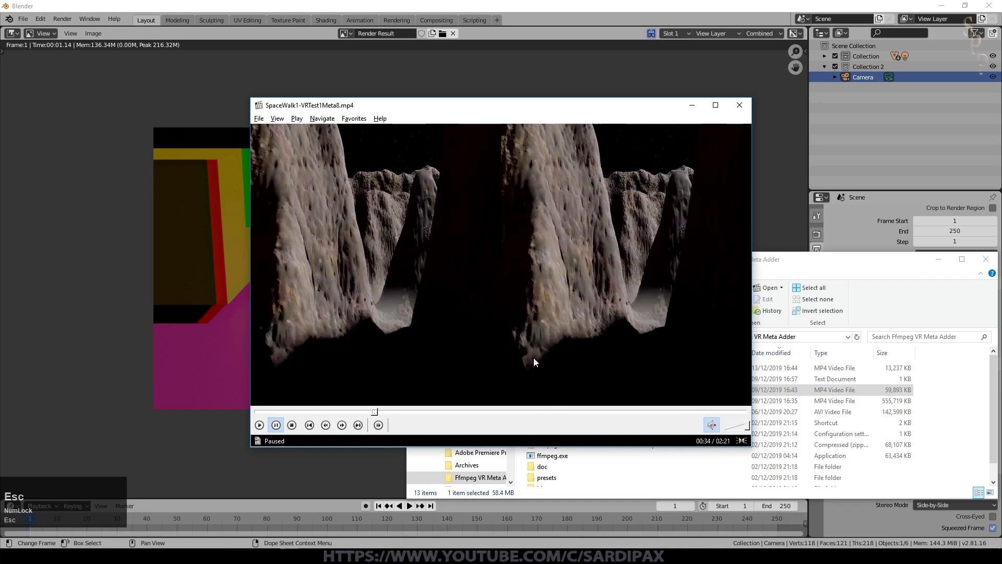
click(683, 303)
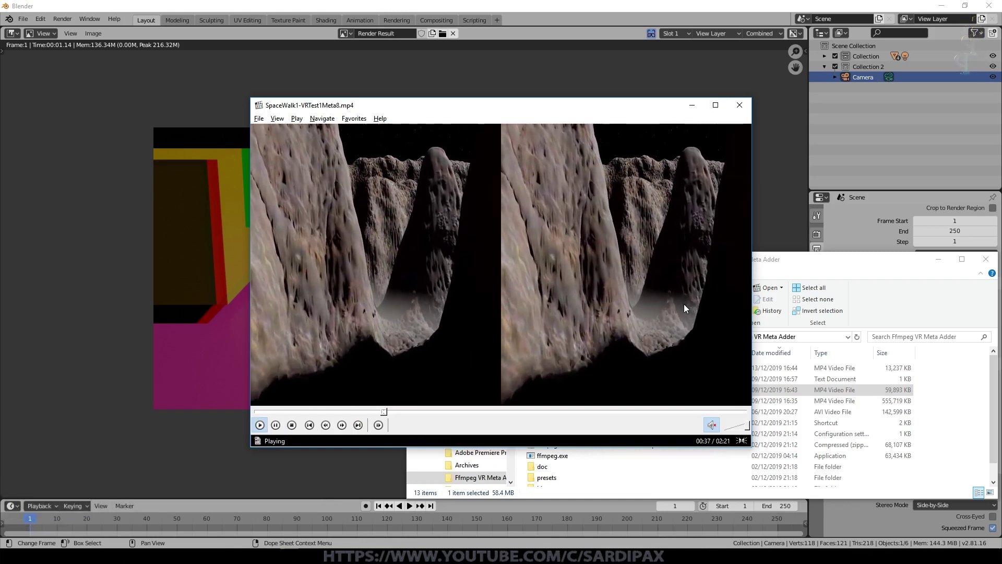
click(738, 106)
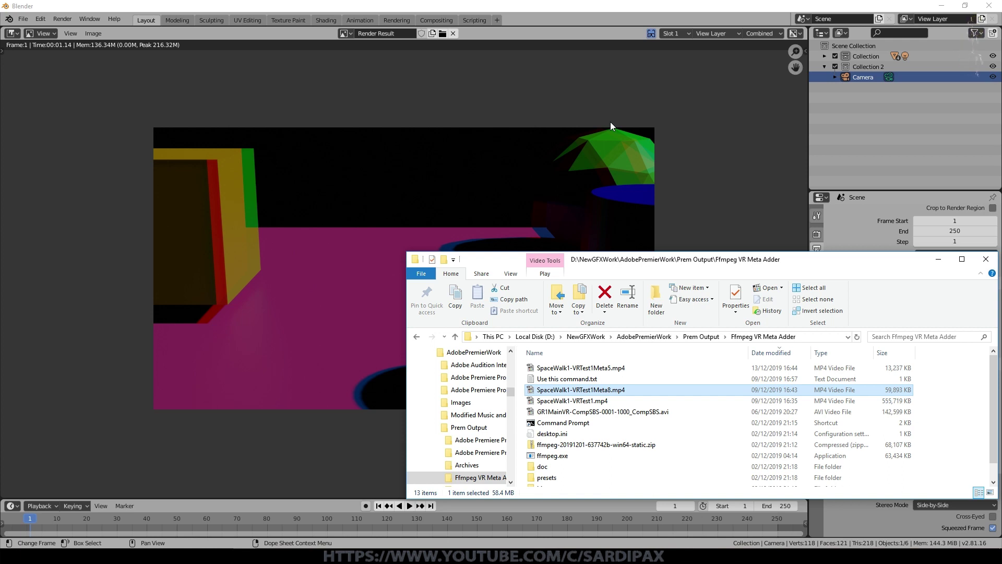
Switch back to Blender, view the render settings, and examine the camera's lens type options, including Panoramic
click(599, 184)
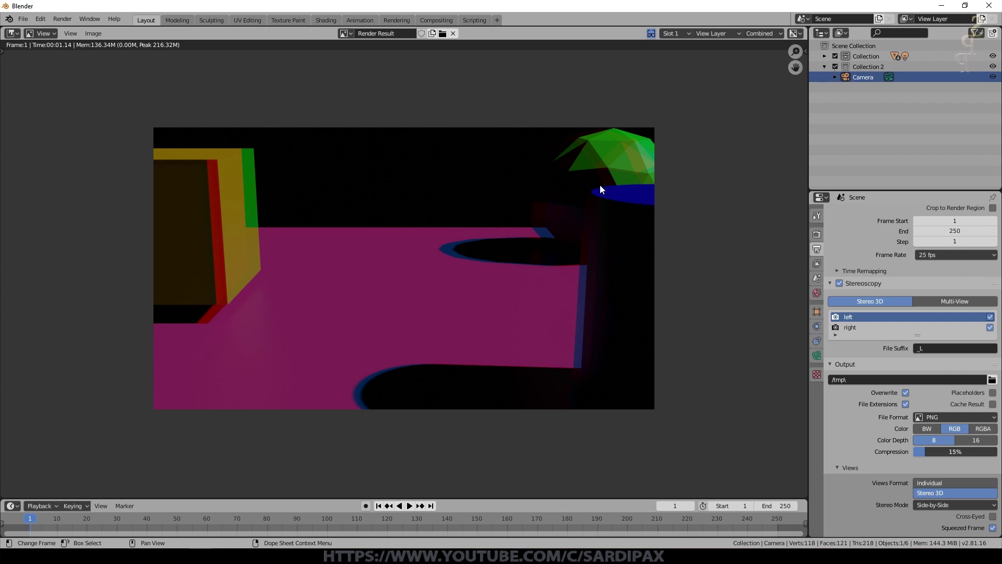
click(598, 247)
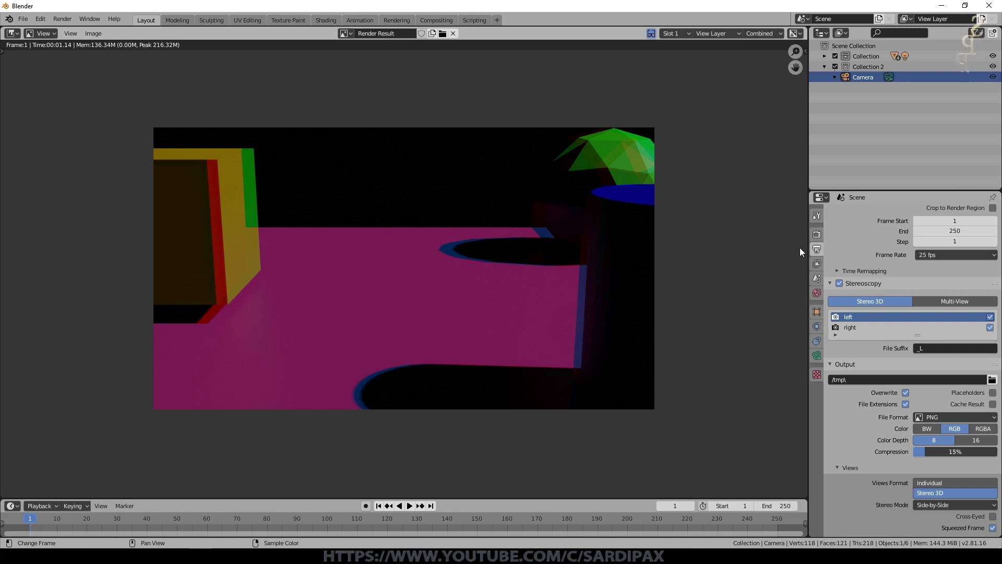
click(817, 234)
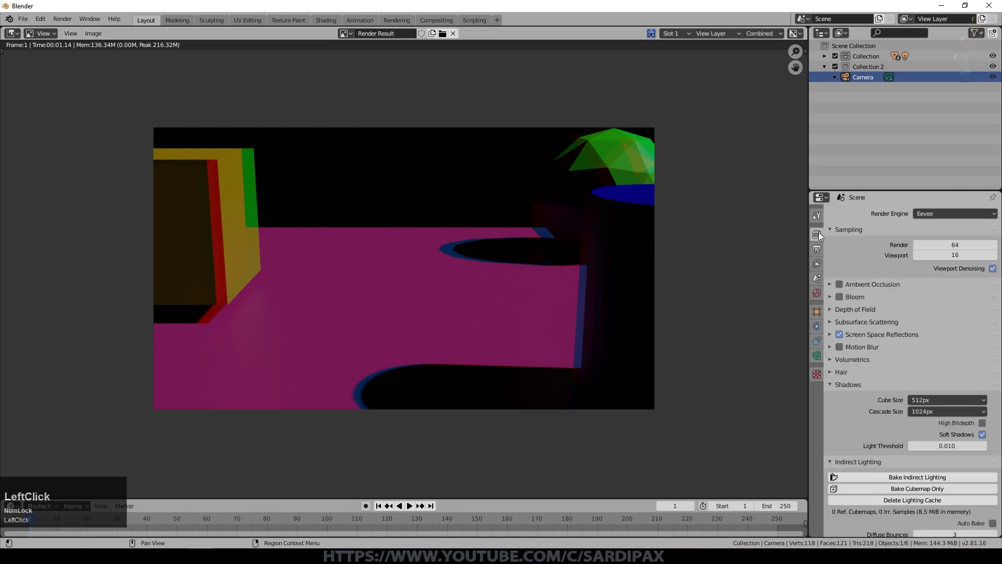
click(817, 357)
click(908, 244)
click(922, 244)
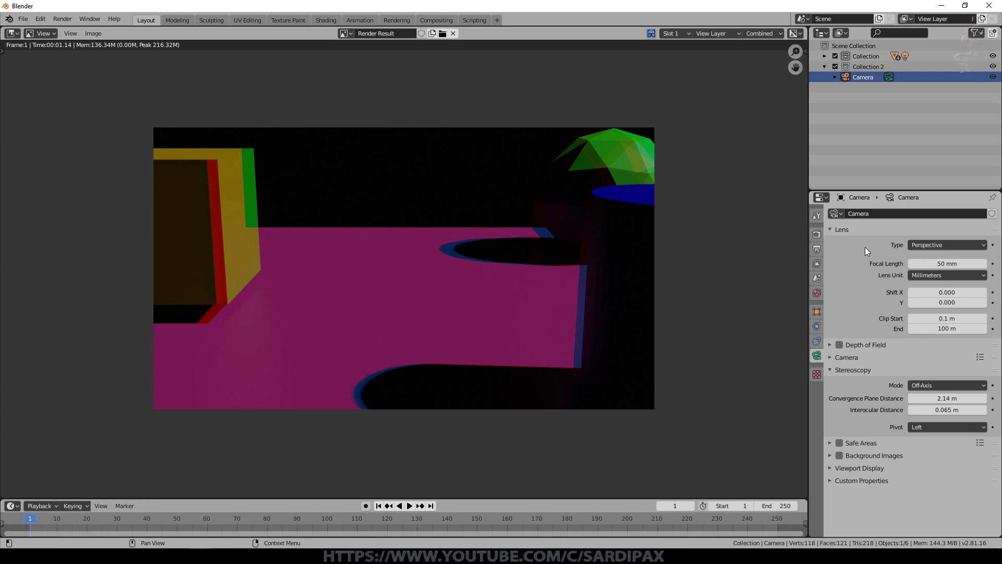
click(926, 246)
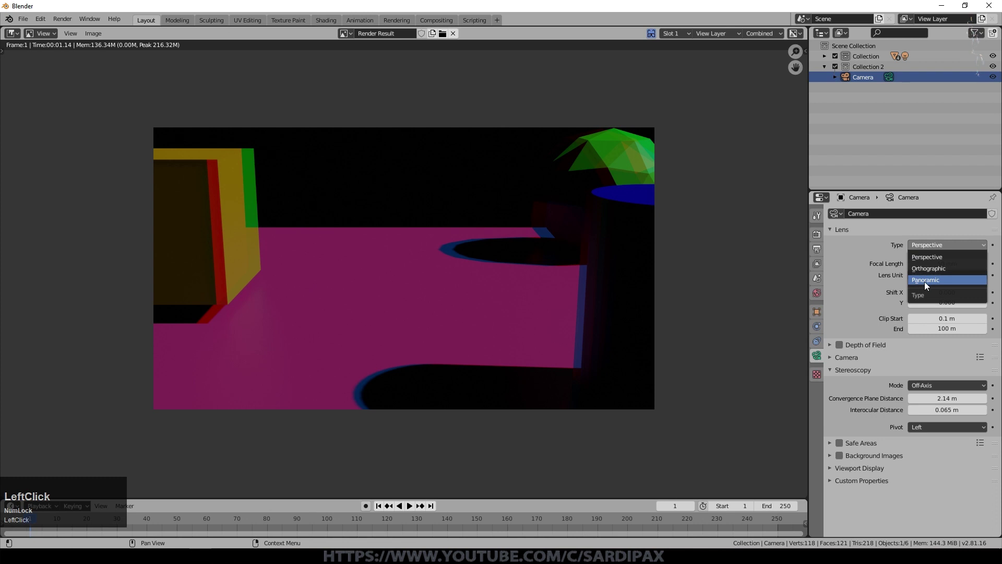